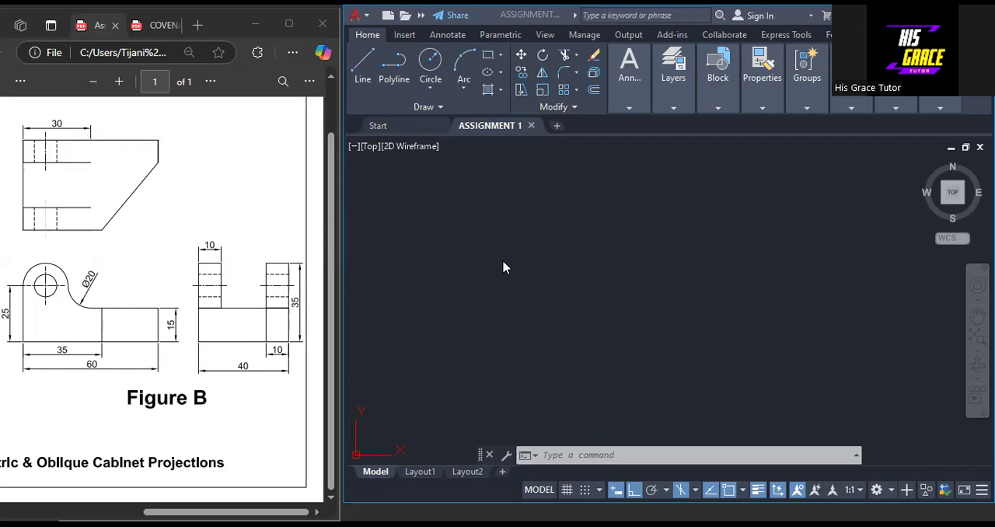
In Isoplane Left, draw the block's left face as a closed line outline 60 long and 15 high
{"action": "left_click", "coordinate": [525, 305]}
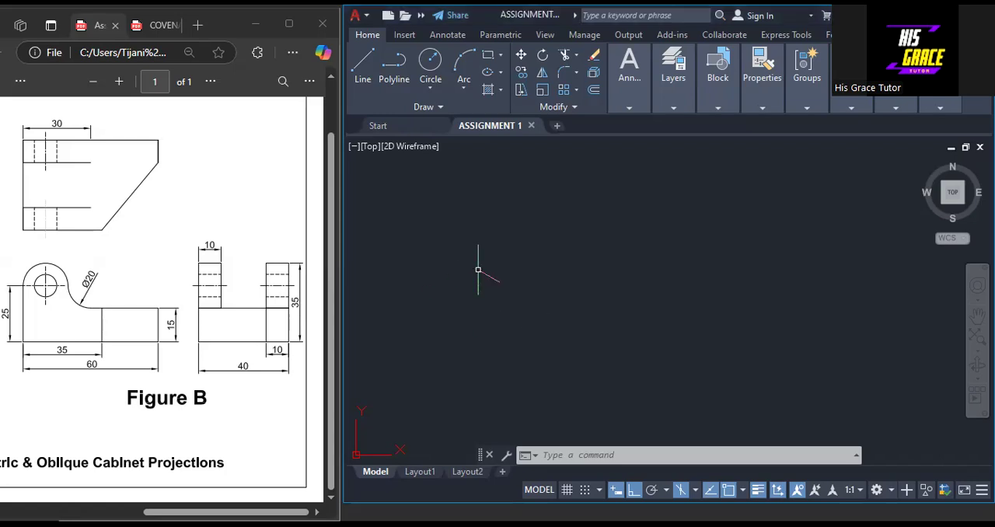
{"action": "left_click", "coordinate": [696, 490]}
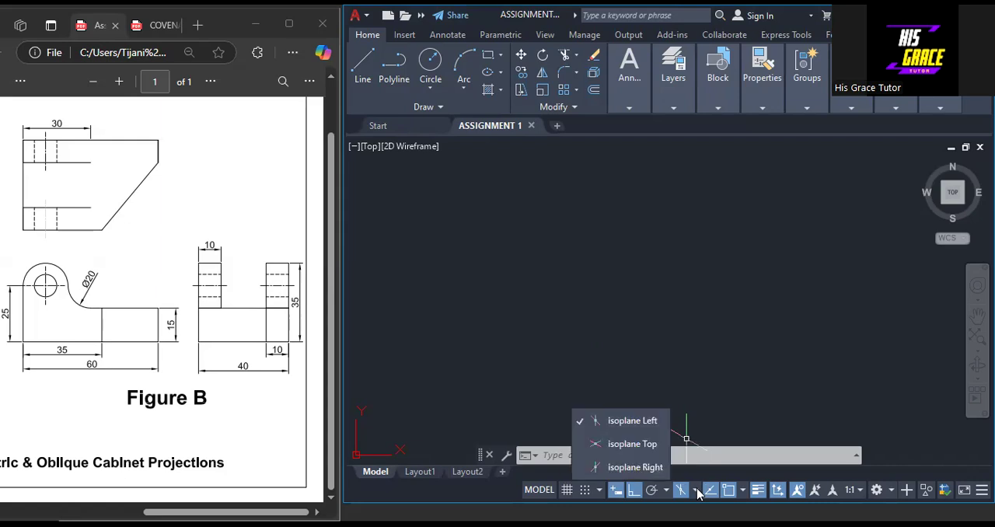
{"action": "left_click", "coordinate": [622, 424]}
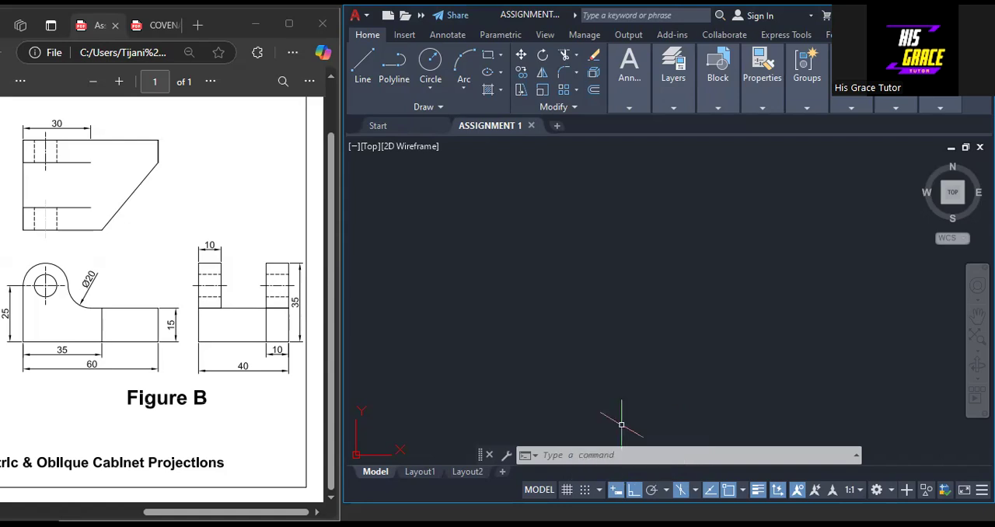
{"action": "left_click", "coordinate": [356, 78]}
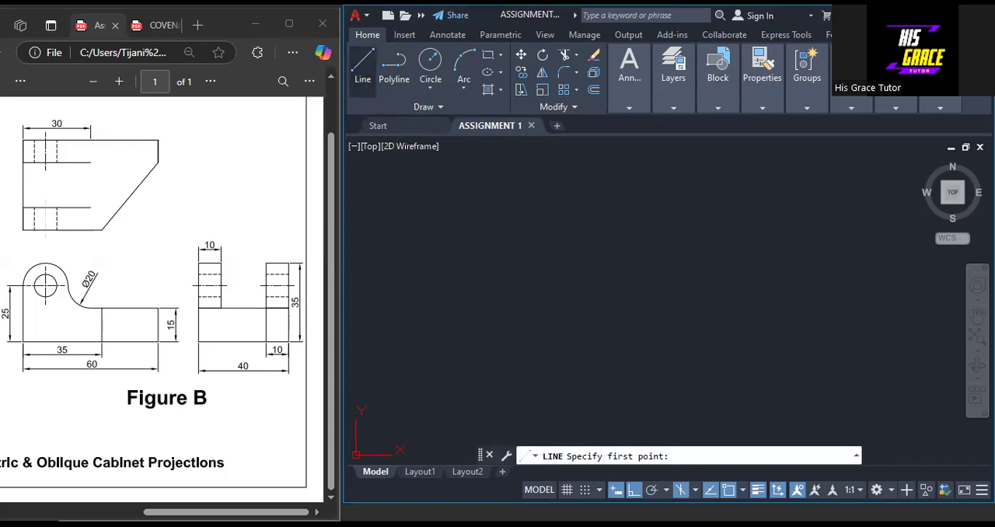
{"action": "left_click", "coordinate": [609, 400]}
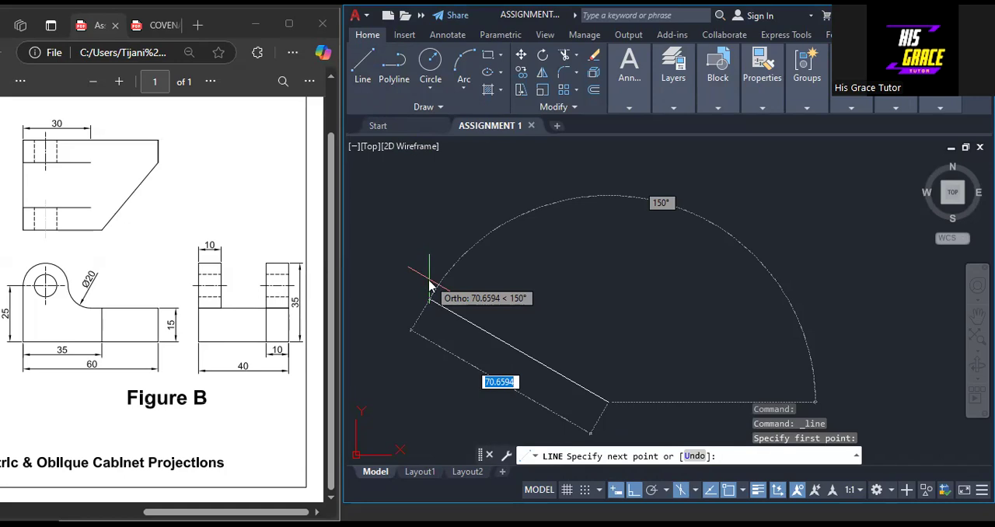
{"action": "type", "text": "60"}
{"action": "key", "text": "Return"}
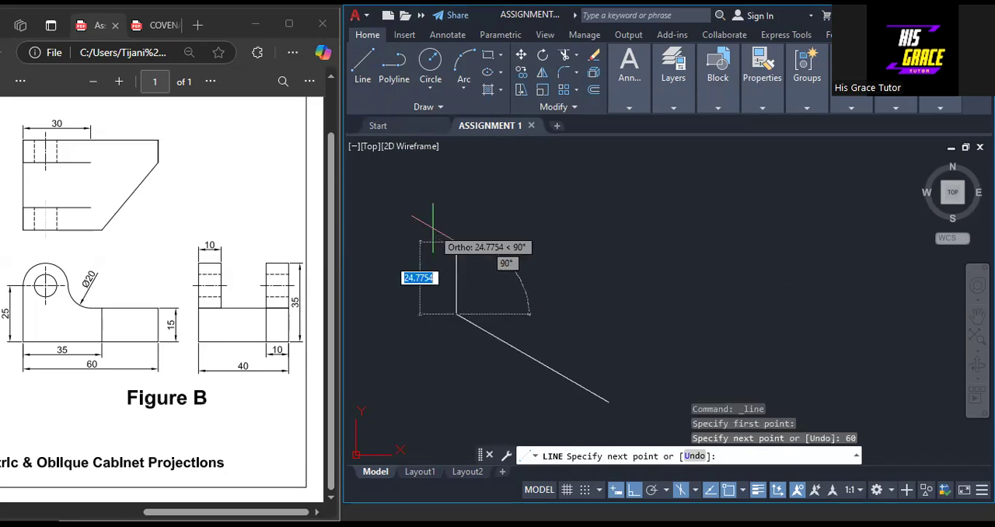
{"action": "type", "text": "15"}
{"action": "key", "text": "Return"}
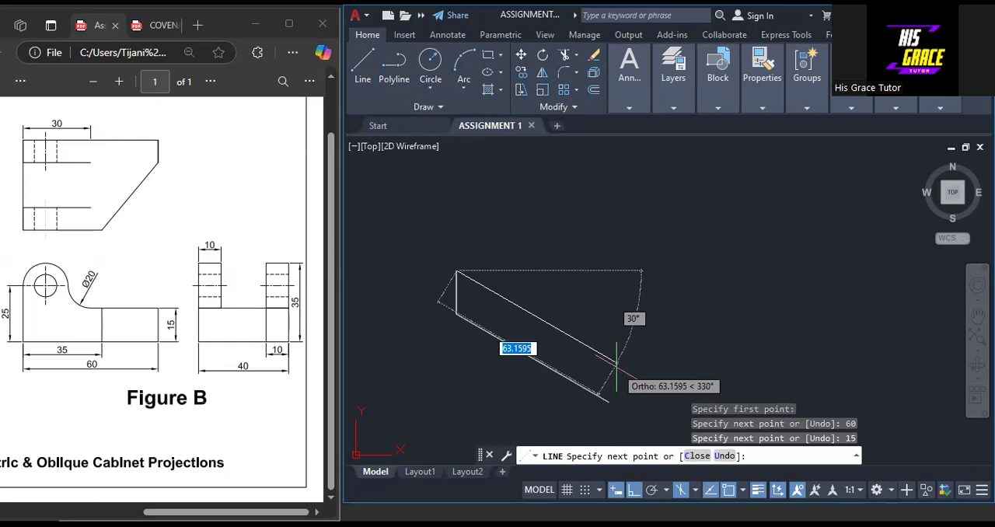
{"action": "type", "text": "60"}
{"action": "key", "text": "Return"}
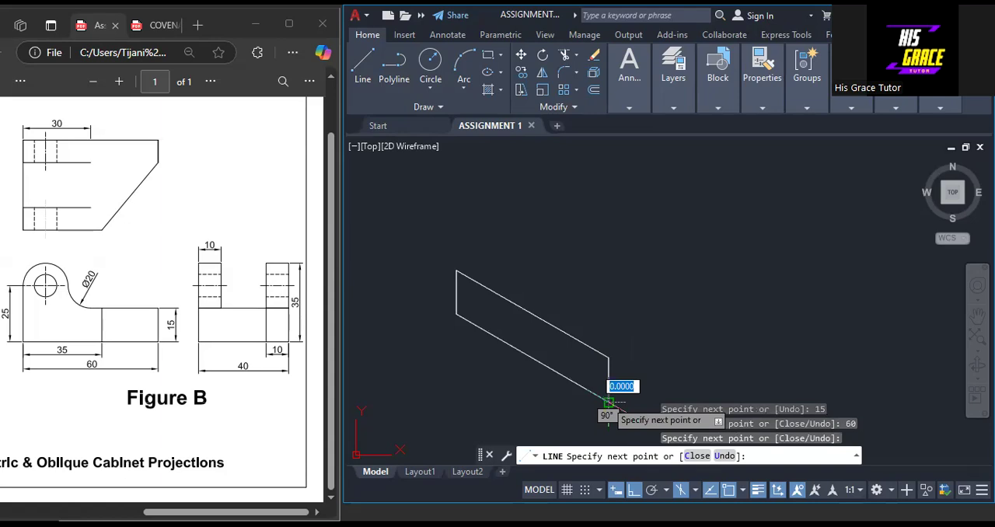
Switch to Isoplane Right and continue the lines from the front bottom corner to form a right face 40 long and 15 high
{"action": "left_click", "coordinate": [697, 492]}
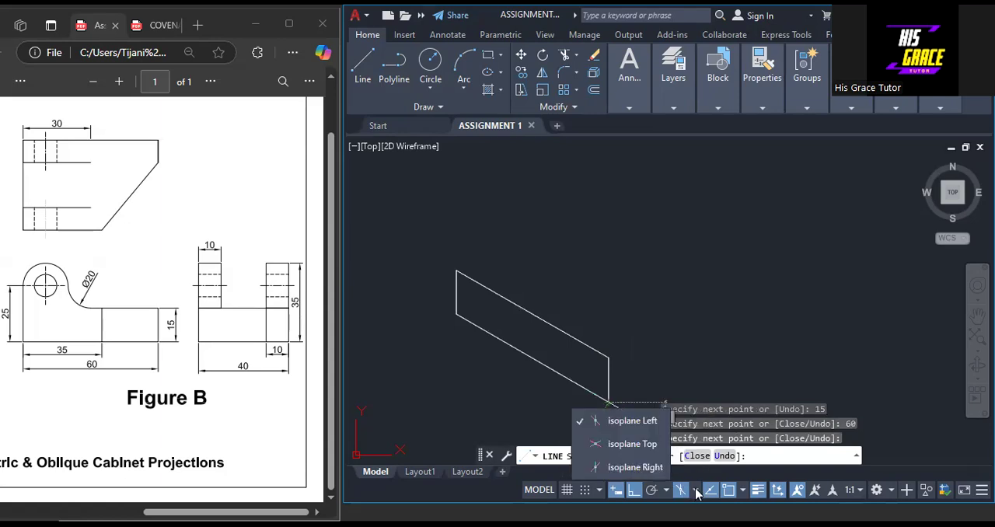
{"action": "left_click", "coordinate": [652, 466]}
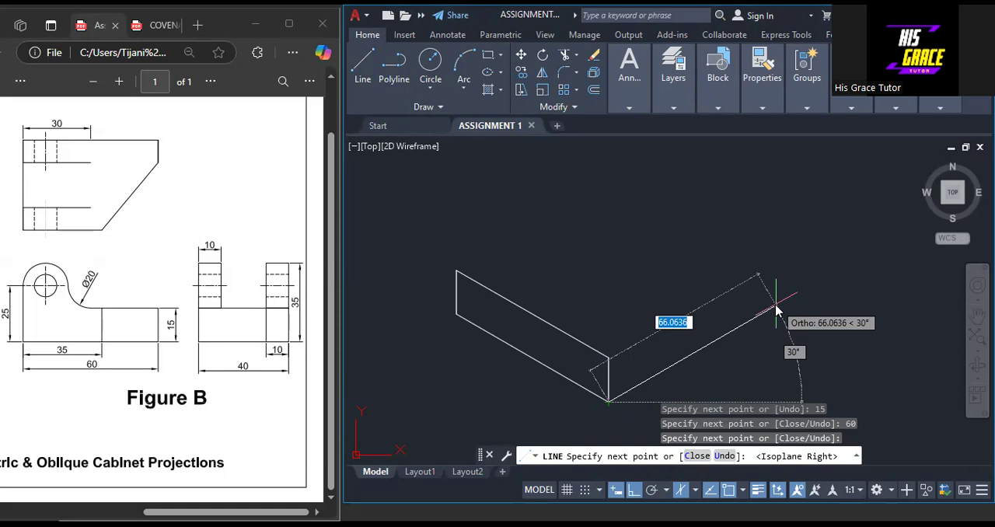
{"action": "type", "text": "40"}
{"action": "key", "text": "Return"}
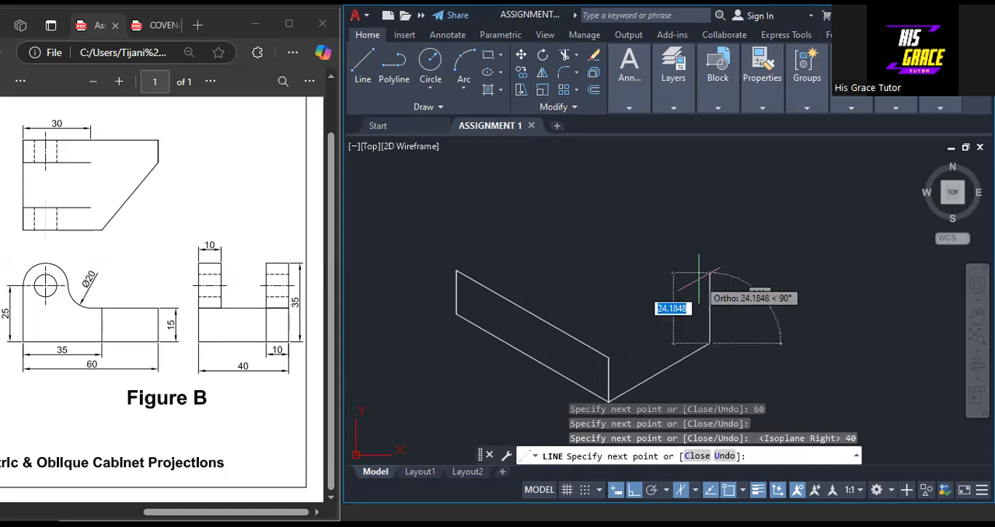
{"action": "type", "text": "15"}
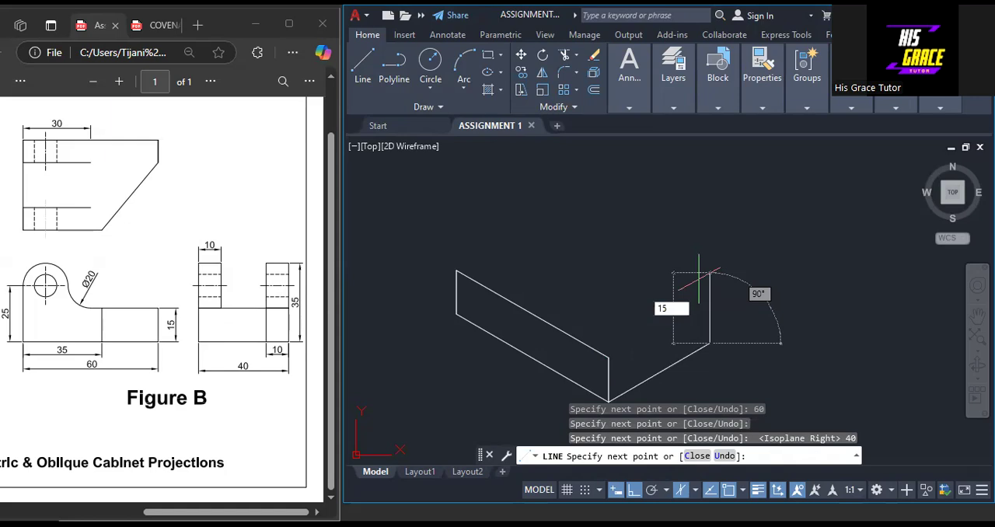
{"action": "key", "text": "Return"}
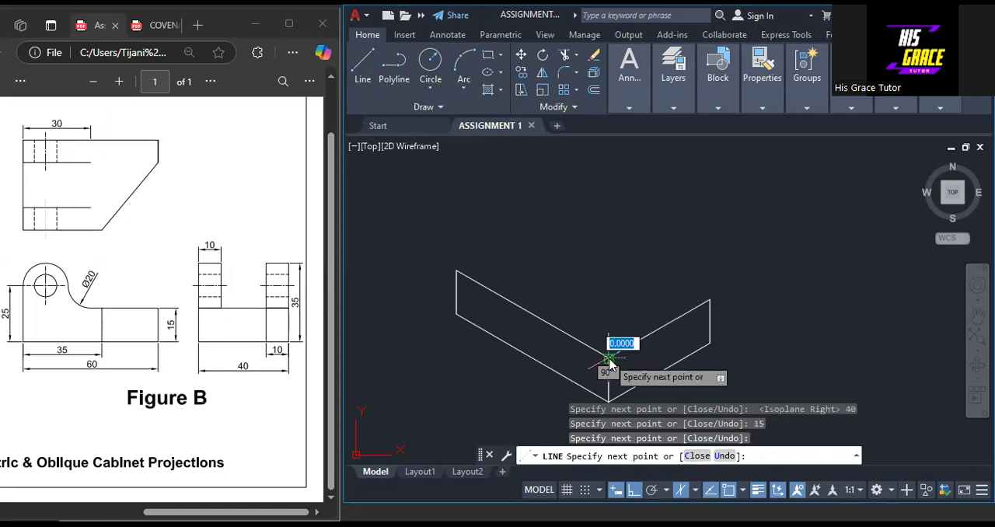
{"action": "key", "text": "Return"}
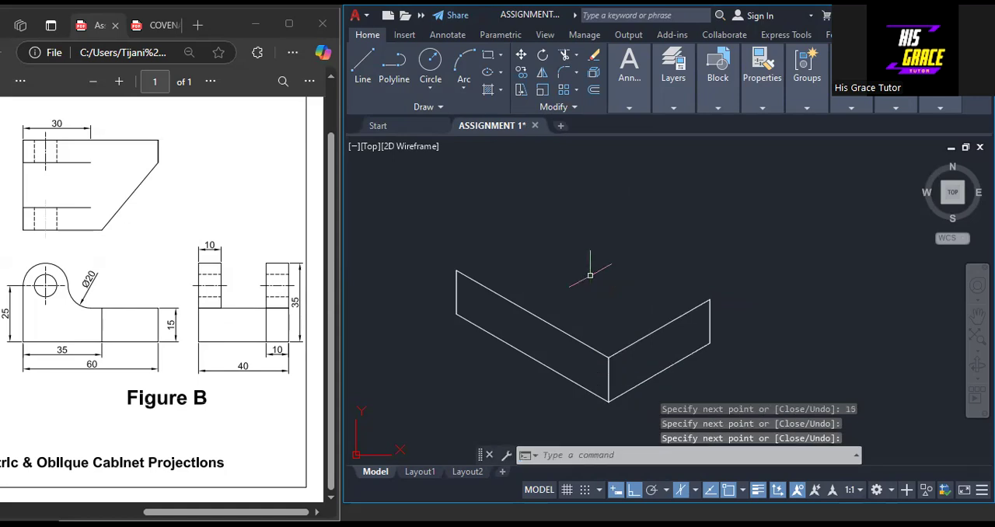
In Isoplane Top, close the top face with a 40-long line from the left face's far upper corner and a line to the right face's far upper corner
{"action": "right_click", "coordinate": [543, 227]}
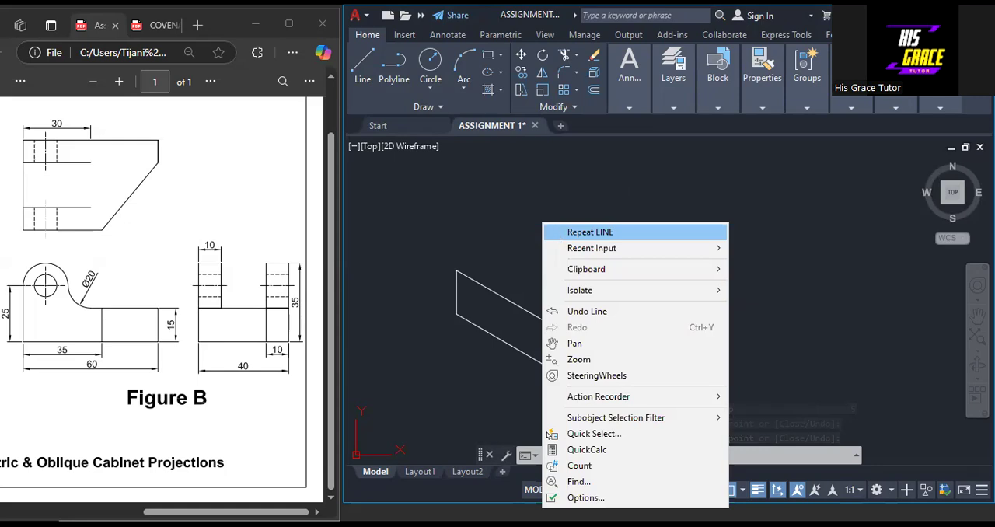
{"action": "key", "text": "Return"}
{"action": "left_click", "coordinate": [696, 490]}
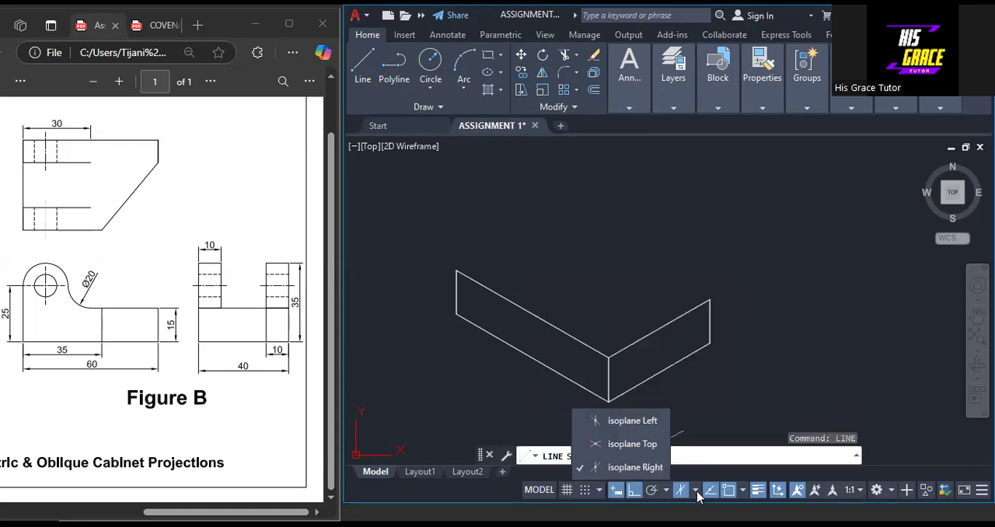
{"action": "left_click", "coordinate": [664, 447]}
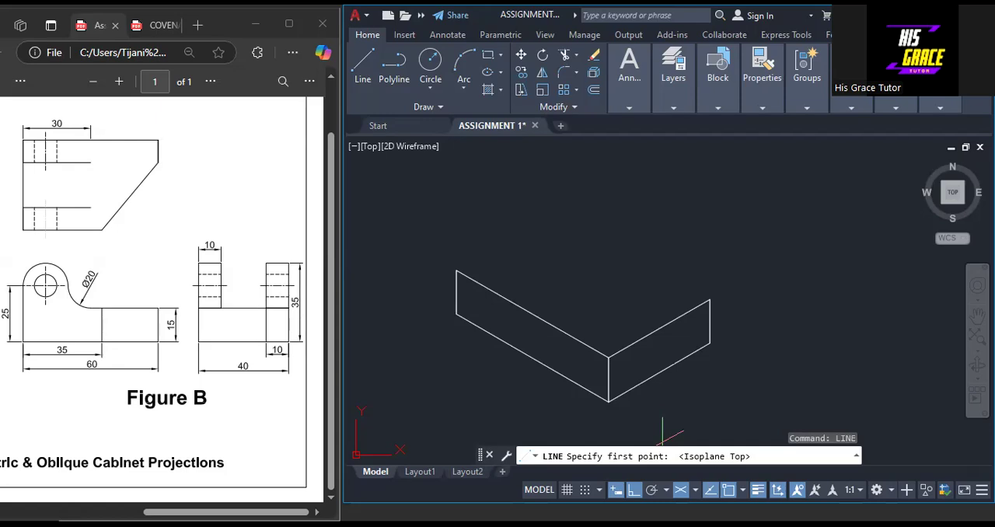
{"action": "left_click", "coordinate": [456, 271]}
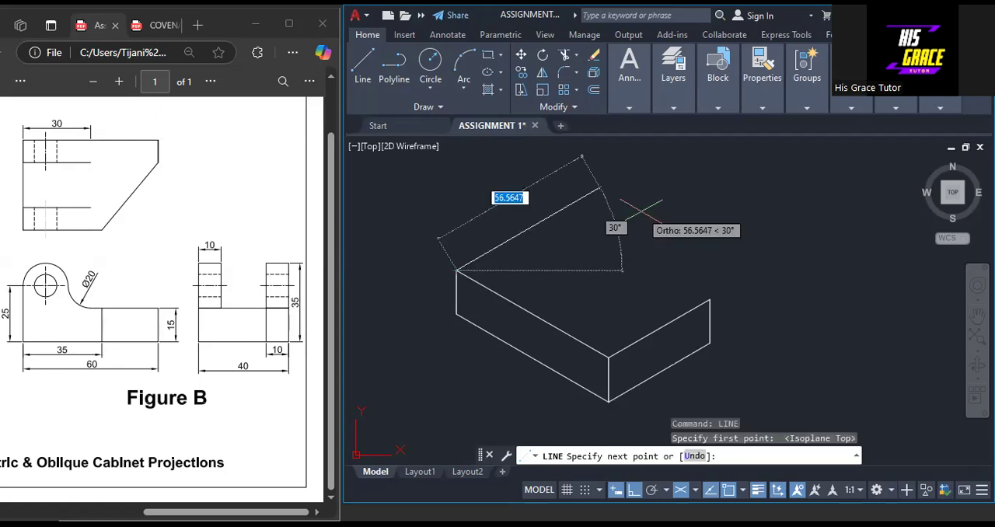
{"action": "type", "text": "4"}
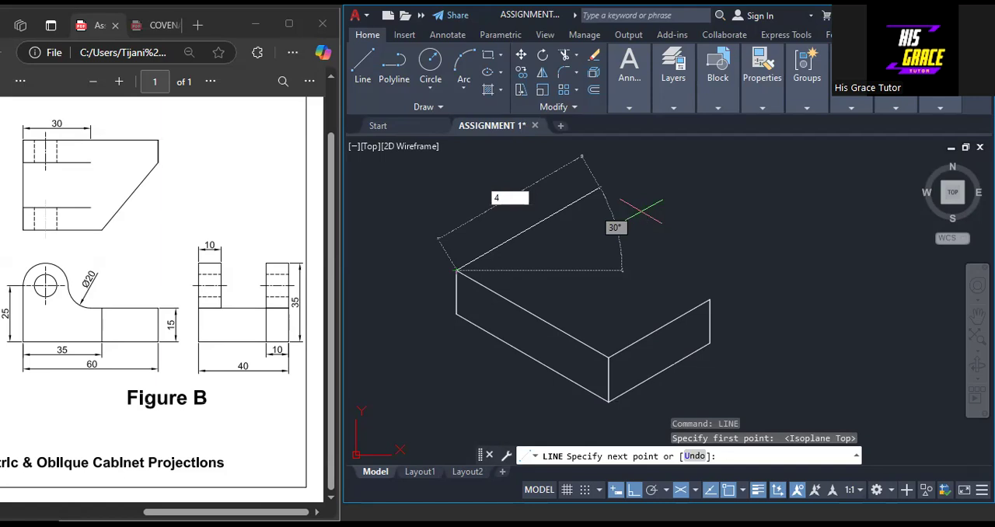
{"action": "type", "text": "0"}
{"action": "key", "text": "Return"}
{"action": "left_click", "coordinate": [710, 299]}
{"action": "right_click", "coordinate": [710, 300]}
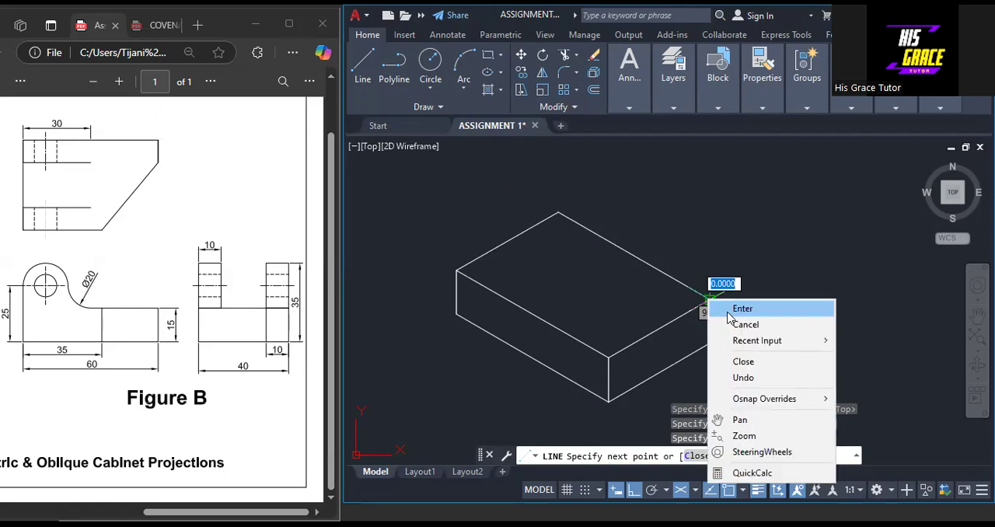
{"action": "left_click", "coordinate": [731, 309]}
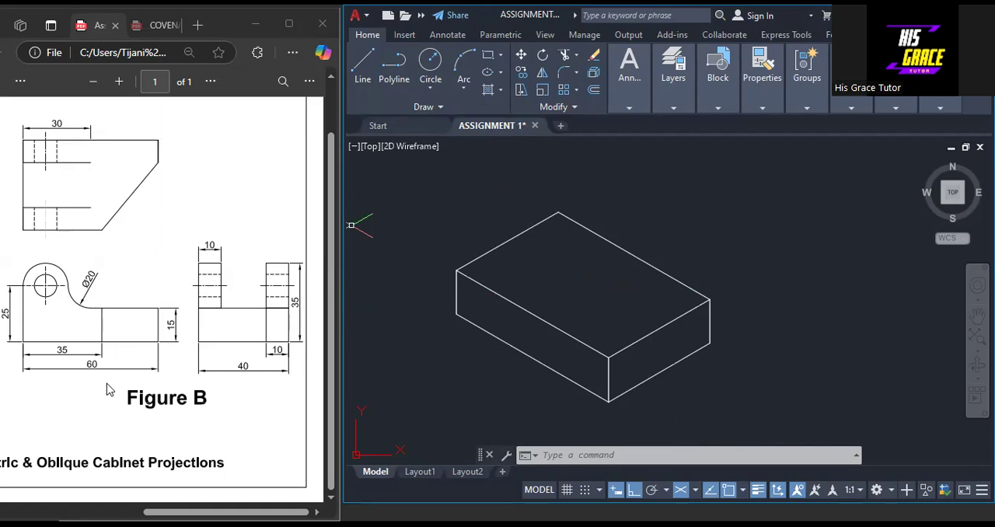
On the top face, draw a line 10 along the right face's upper edge from its far corner, continuing 25 parallel to the long edges
{"action": "right_click", "coordinate": [642, 187]}
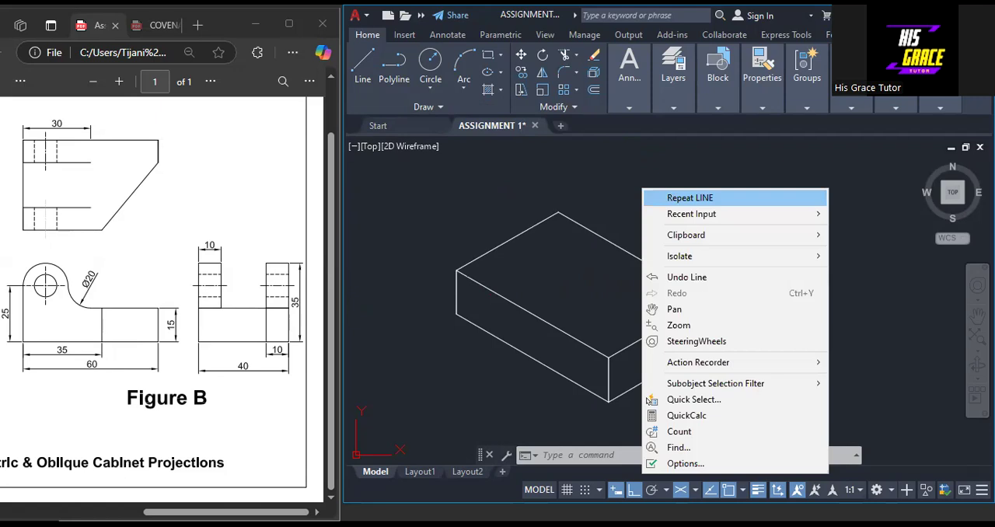
{"action": "left_click", "coordinate": [689, 197]}
{"action": "left_click", "coordinate": [710, 300]}
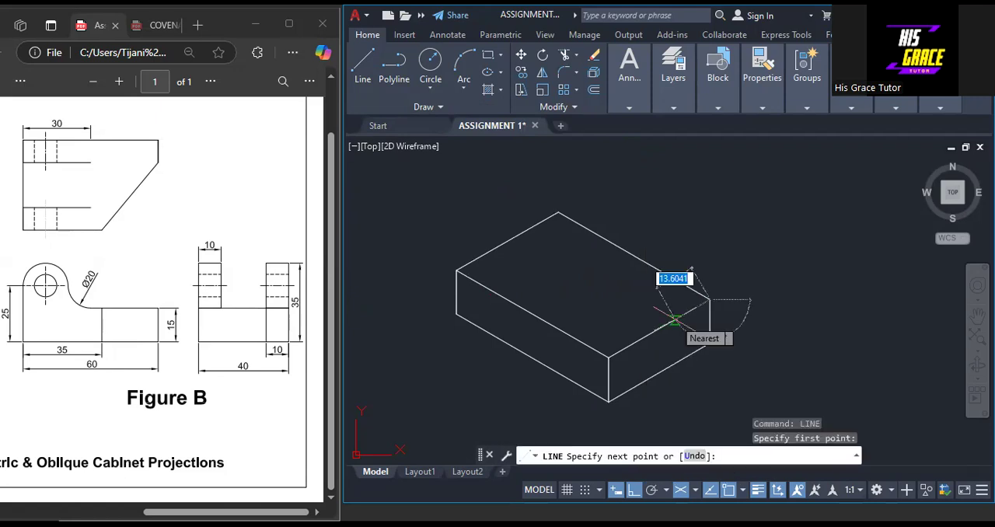
{"action": "type", "text": "1"}
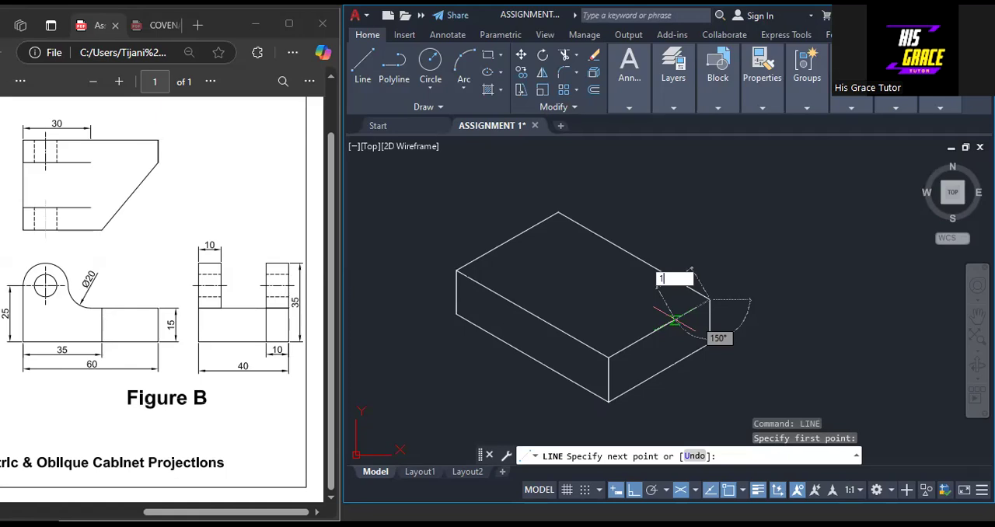
{"action": "type", "text": "0"}
{"action": "key", "text": "Return"}
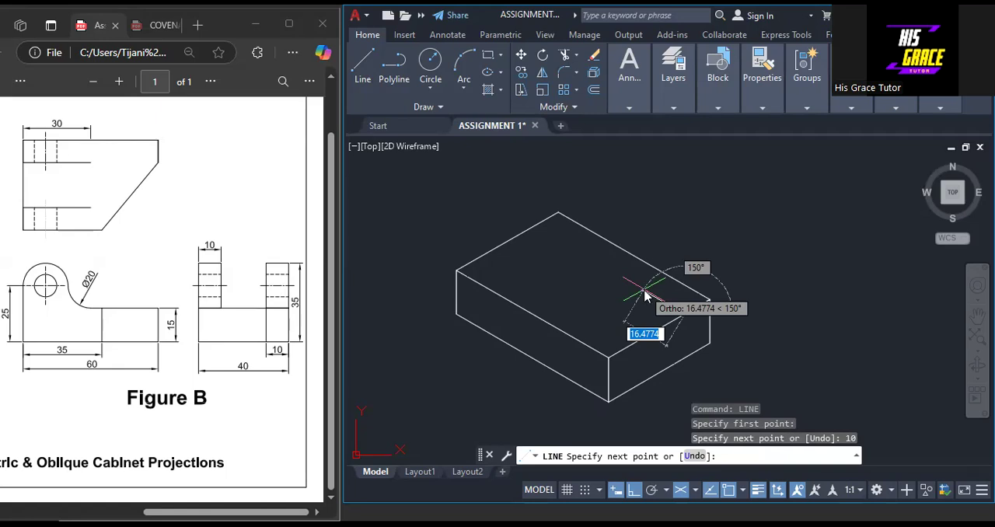
{"action": "type", "text": "25"}
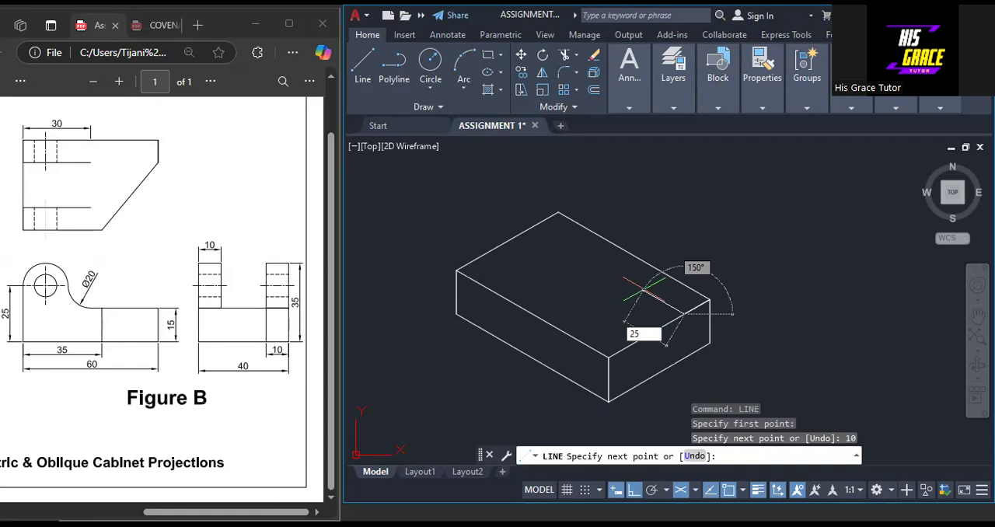
{"action": "key", "text": "Return"}
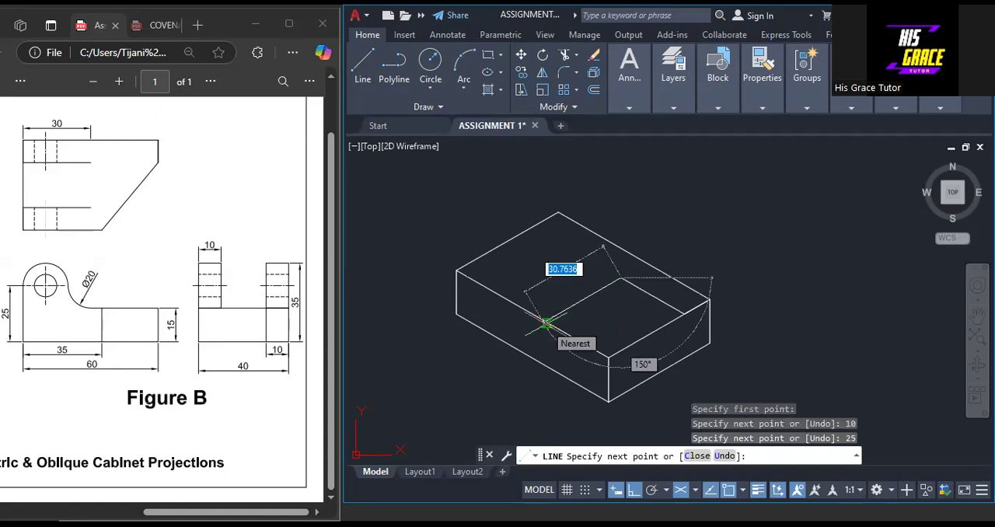
Continue the line 30 across the top face to the left face's upper edge and end it there
{"action": "type", "text": "3"}
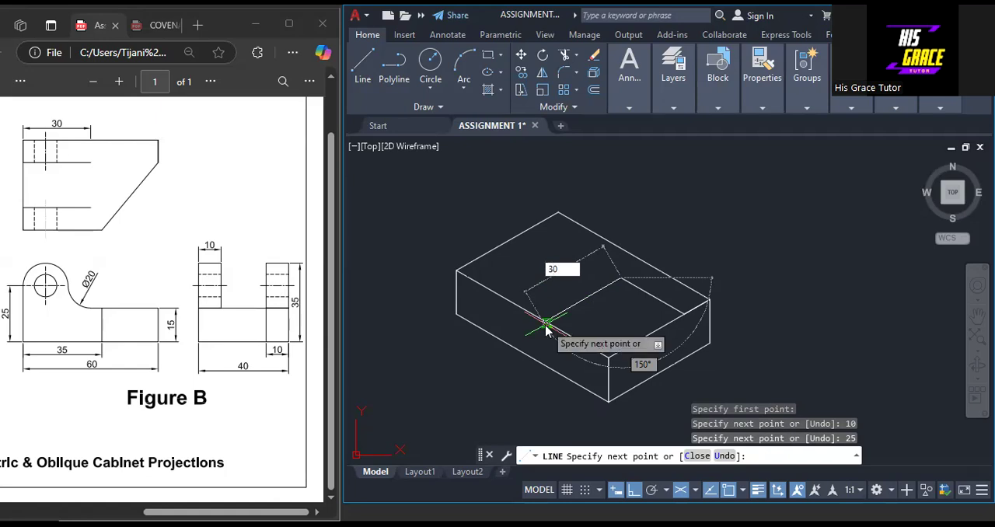
{"action": "type", "text": "0"}
{"action": "key", "text": "Return"}
{"action": "right_click", "coordinate": [548, 327]}
{"action": "left_click", "coordinate": [581, 335]}
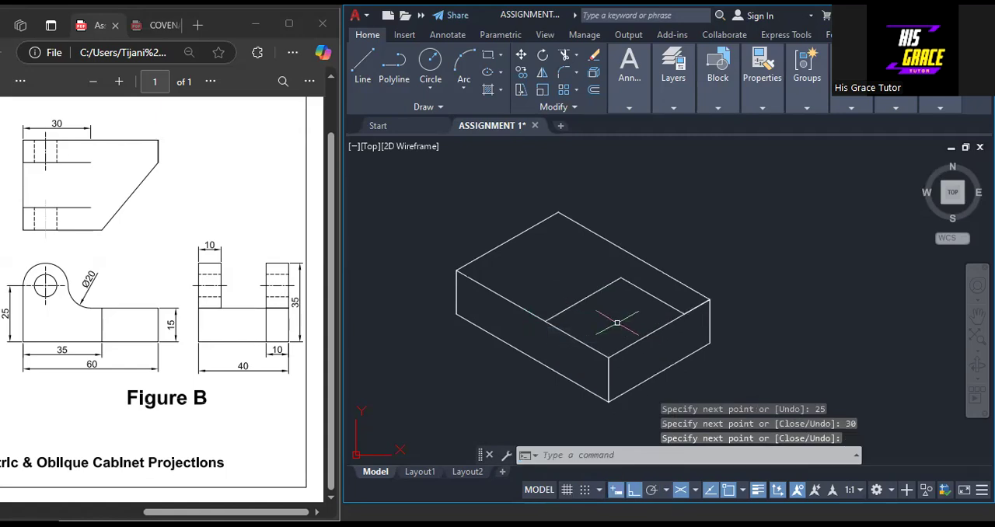
In Isoplane Left, draw a 15-long vertical line across the left face at the end of the 30-long line
{"action": "right_click", "coordinate": [655, 221]}
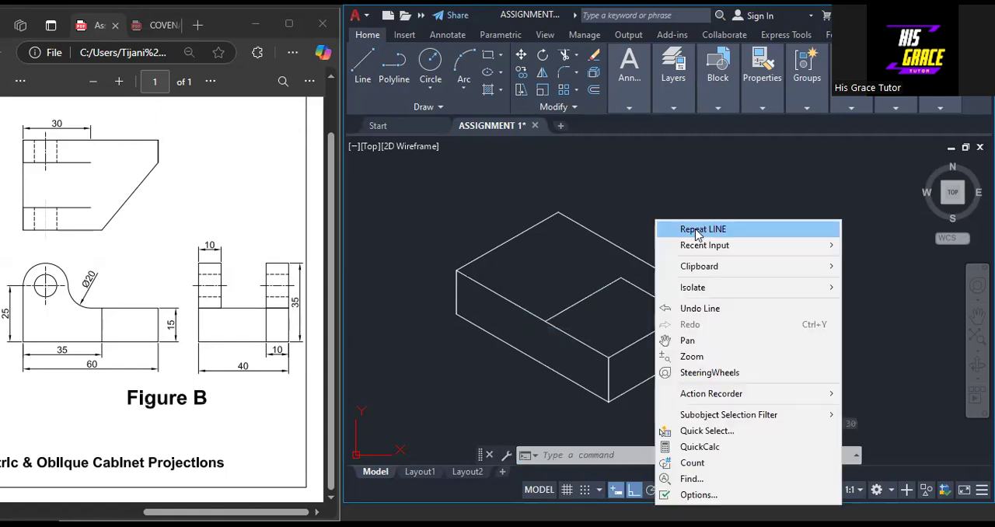
{"action": "left_click", "coordinate": [698, 230]}
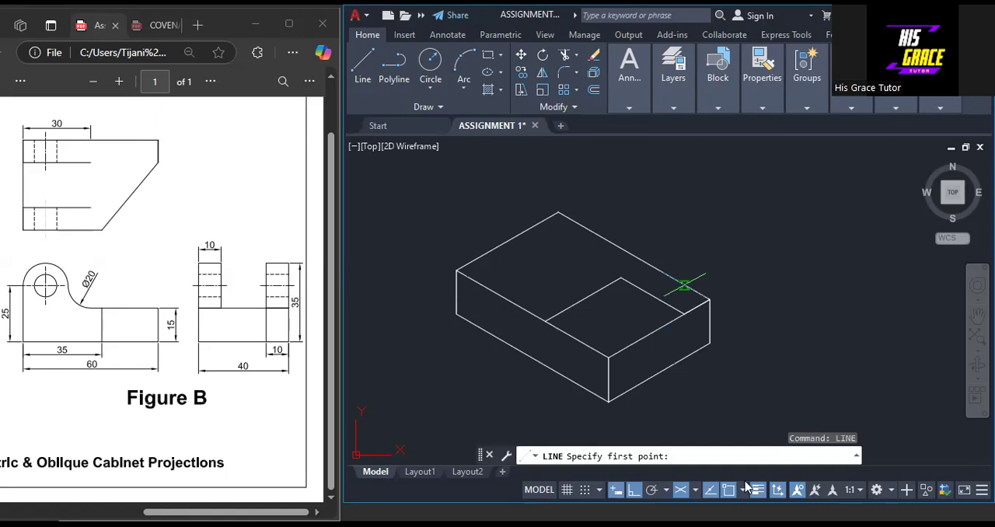
{"action": "left_click", "coordinate": [695, 490]}
{"action": "left_click", "coordinate": [634, 420]}
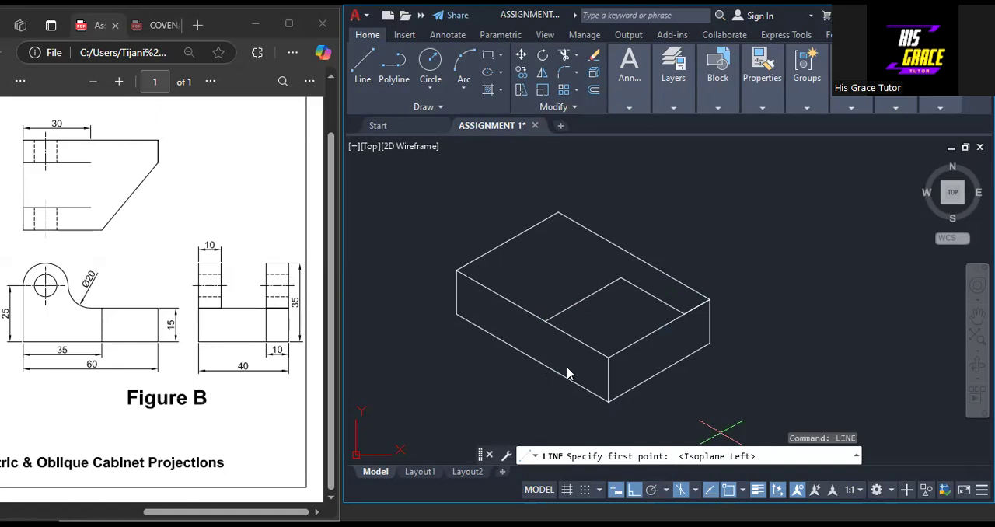
{"action": "left_click", "coordinate": [547, 370]}
{"action": "type", "text": "15"}
{"action": "key", "text": "Return"}
{"action": "right_click", "coordinate": [545, 364]}
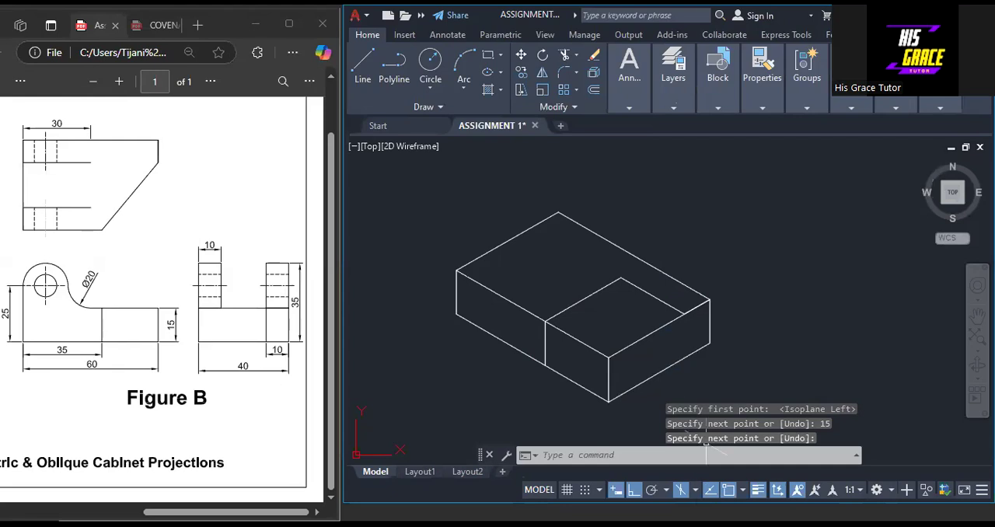
In Isoplane Right, draw a 15-long vertical line down the right face from the end of the 10-long line
{"action": "left_click", "coordinate": [695, 490]}
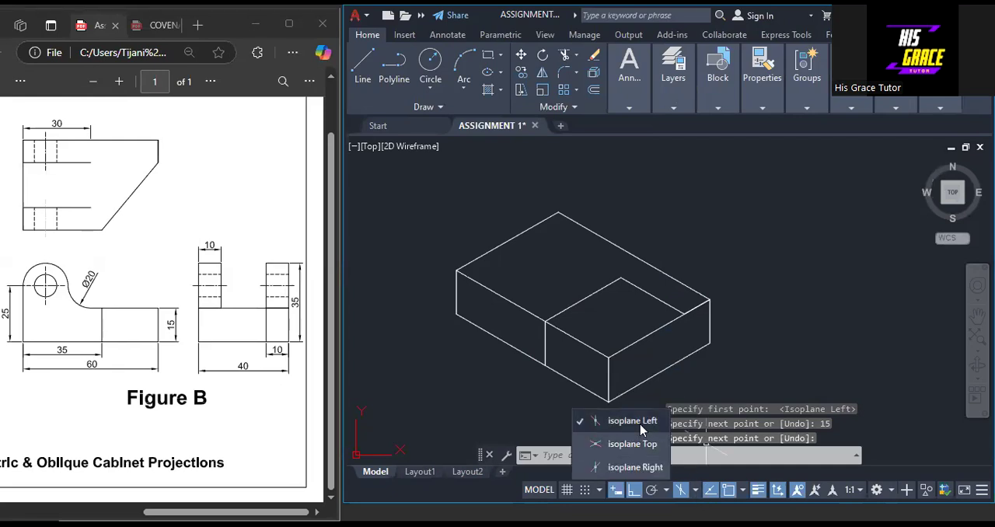
{"action": "left_click", "coordinate": [644, 468]}
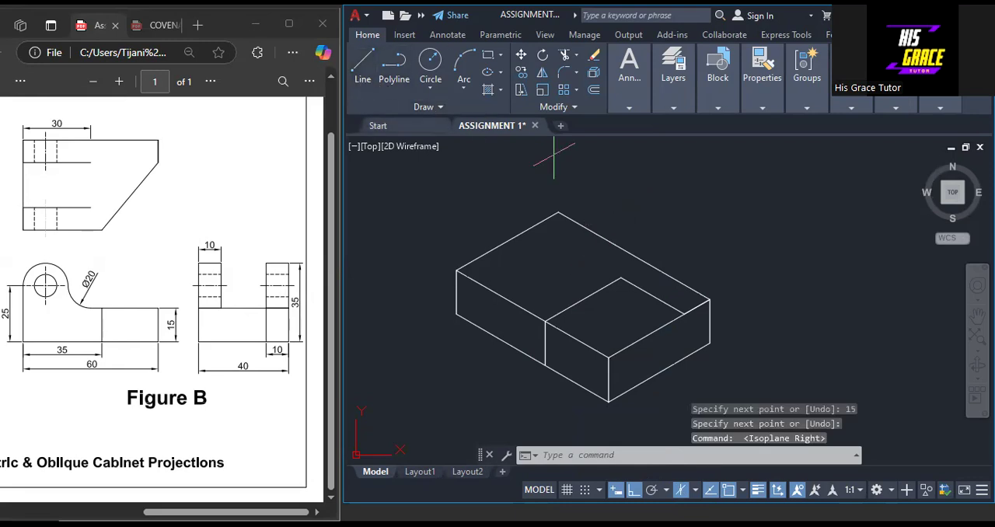
{"action": "left_click", "coordinate": [684, 314]}
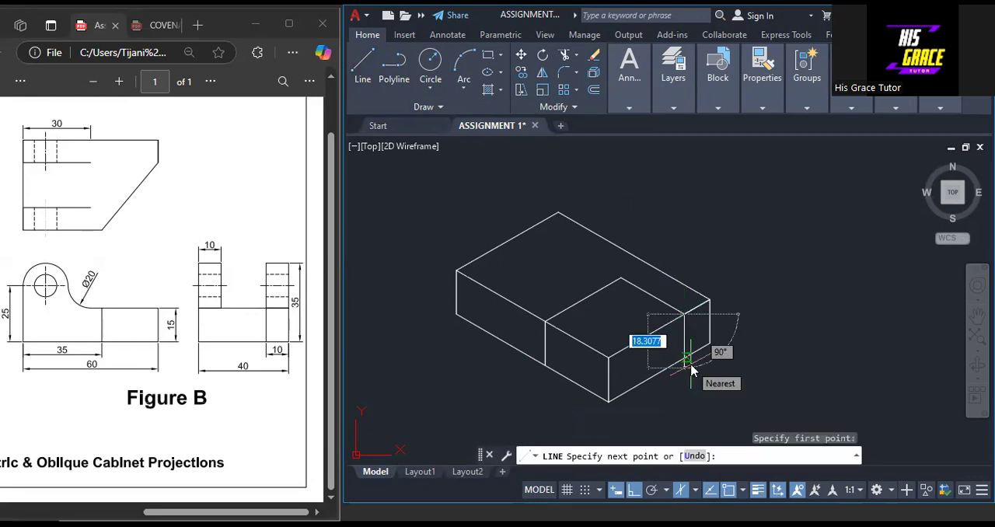
{"action": "type", "text": "15"}
{"action": "key", "text": "Return"}
{"action": "right_click", "coordinate": [690, 195]}
{"action": "left_click", "coordinate": [718, 205]}
{"action": "right_click", "coordinate": [728, 180]}
{"action": "left_click", "coordinate": [685, 196]}
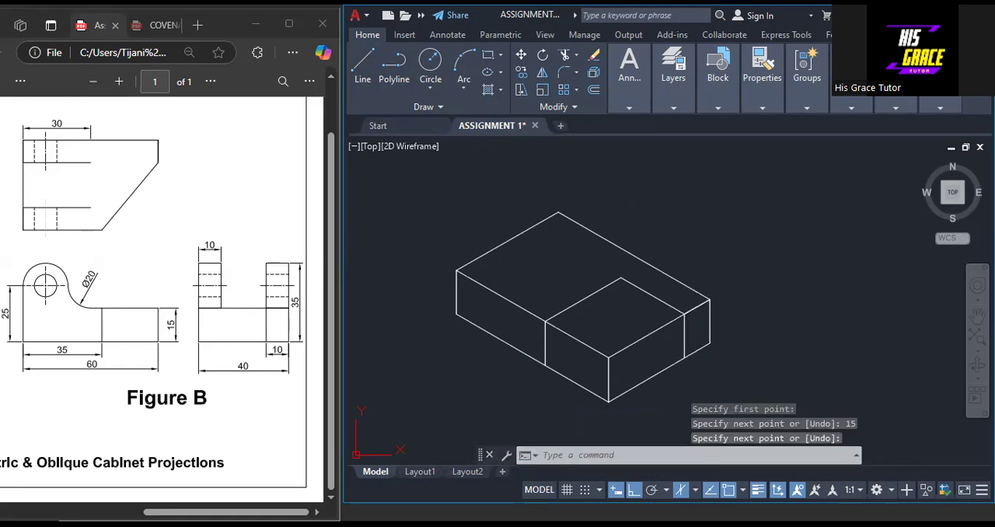
{"action": "left_click", "coordinate": [695, 185]}
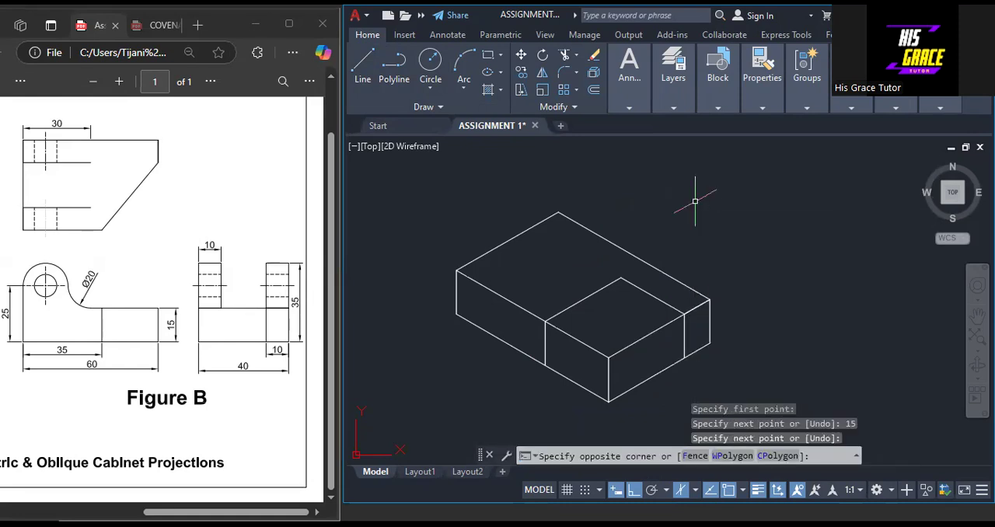
{"action": "key", "text": "Escape"}
In Isoplane Top, join the upper ends and the lower ends of the two vertical cut lines with slanted lines across the corner
{"action": "left_click", "coordinate": [695, 489]}
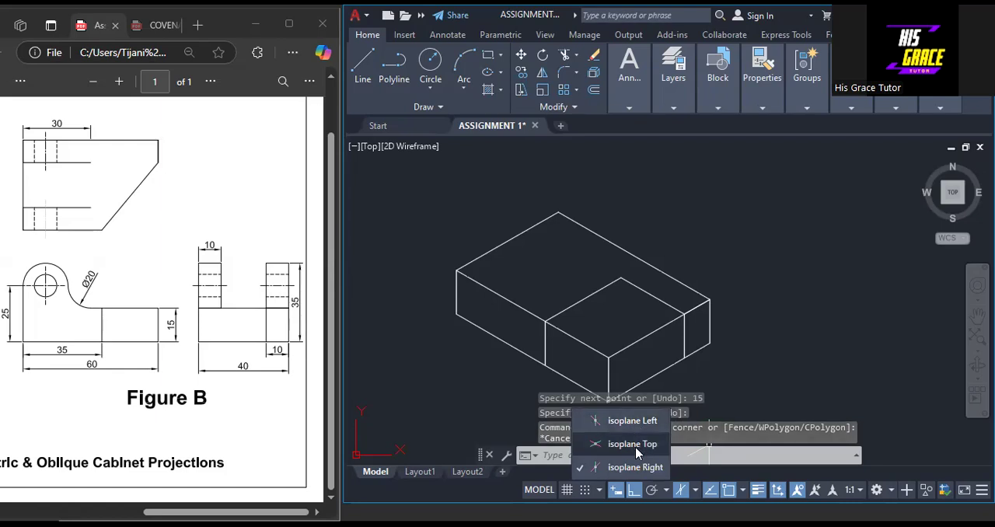
{"action": "left_click", "coordinate": [632, 444]}
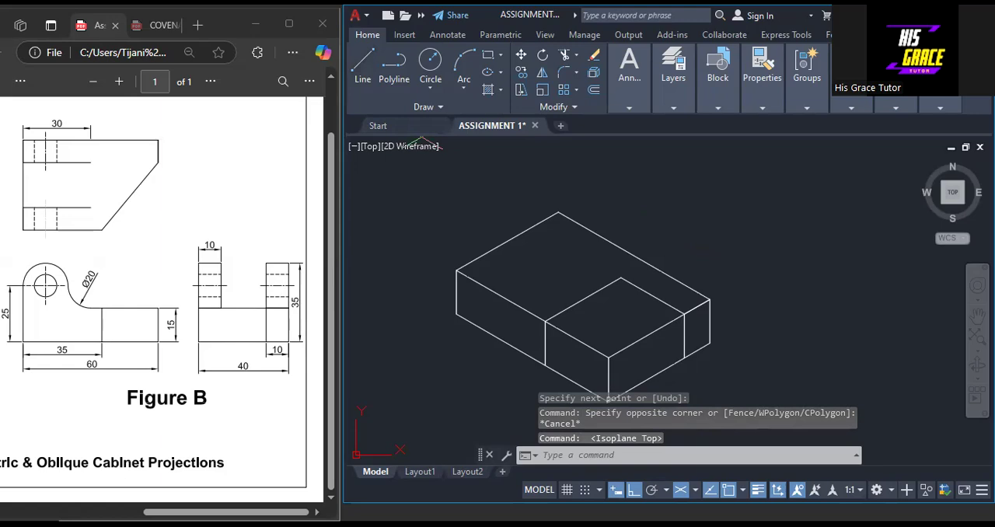
{"action": "type", "text": "l"}
{"action": "key", "text": "Return"}
{"action": "left_click", "coordinate": [546, 320]}
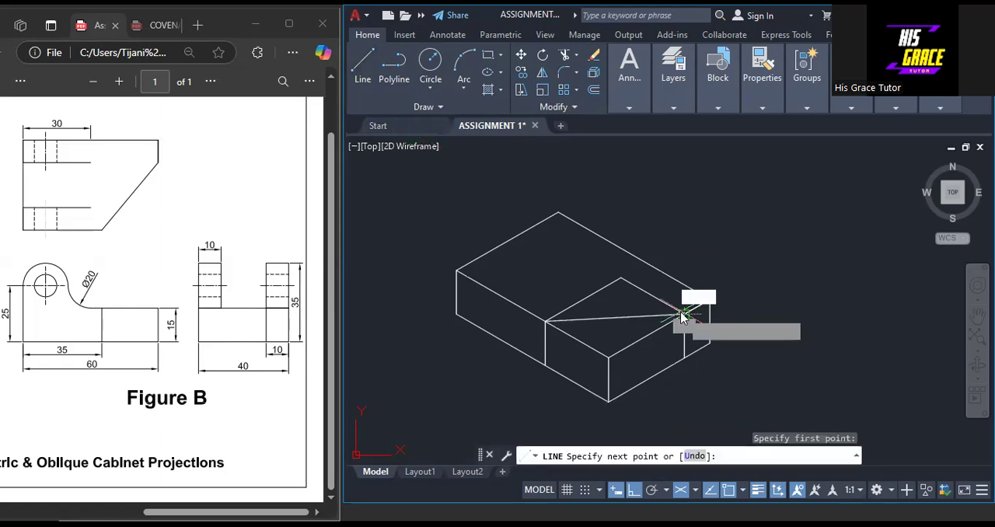
{"action": "right_click", "coordinate": [684, 314]}
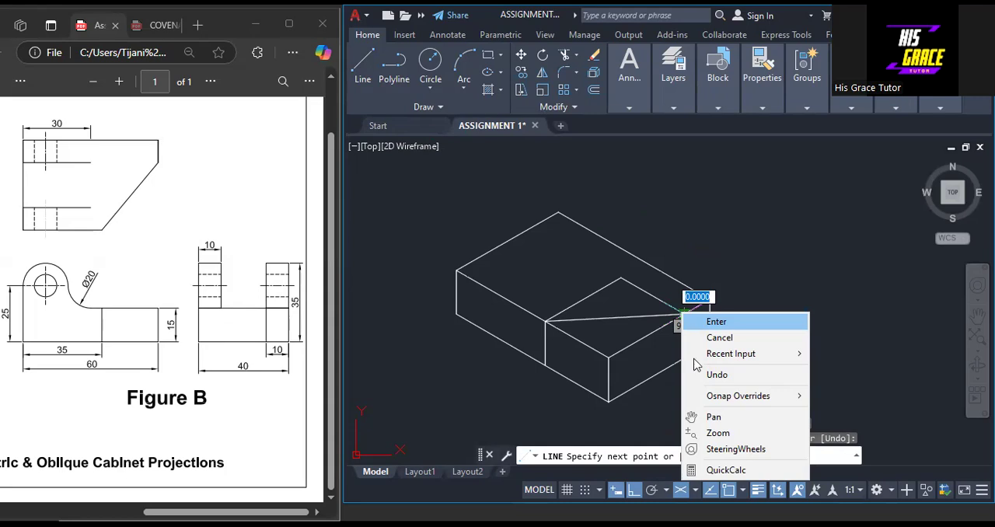
{"action": "key", "text": "Return"}
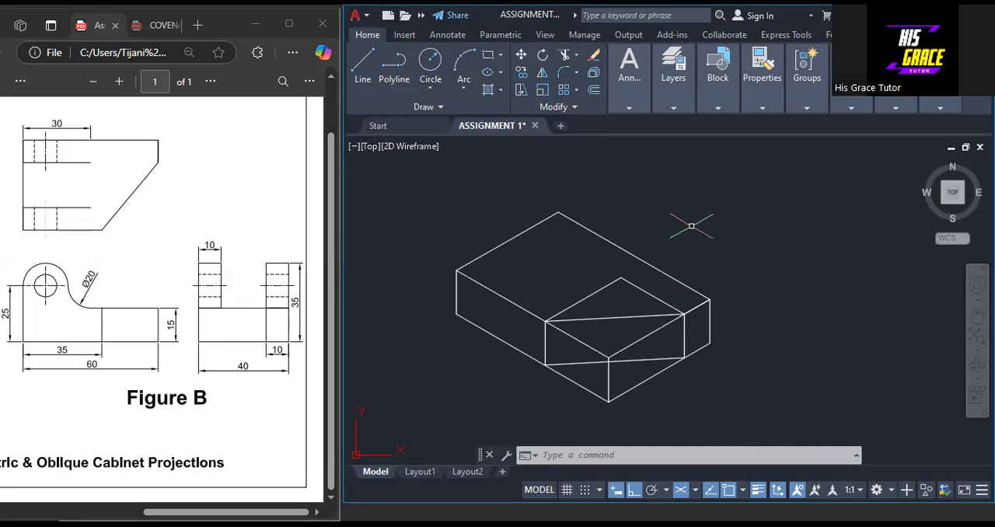
Trim away the block's near corner outside the cut, including its top and bottom edges and the near vertical edge
{"action": "type", "text": "t"}
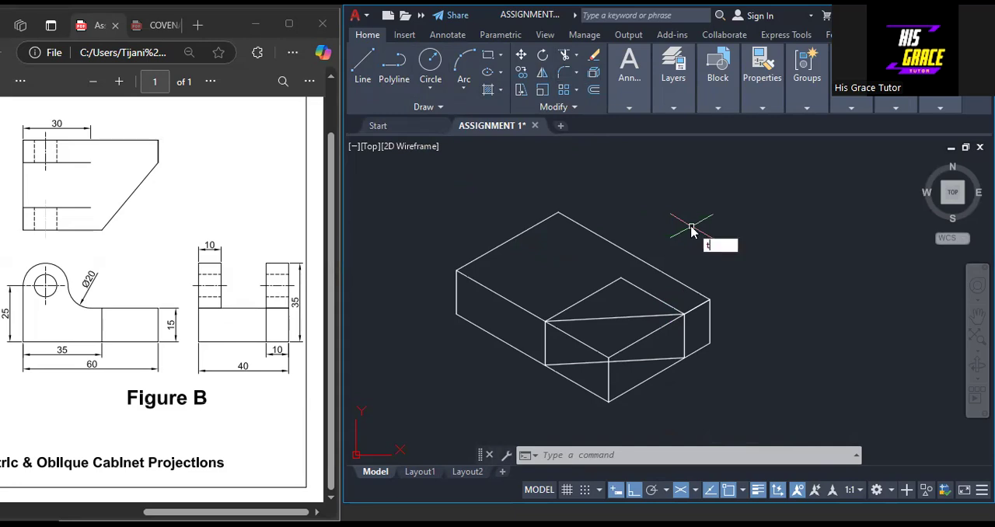
{"action": "type", "text": "ri"}
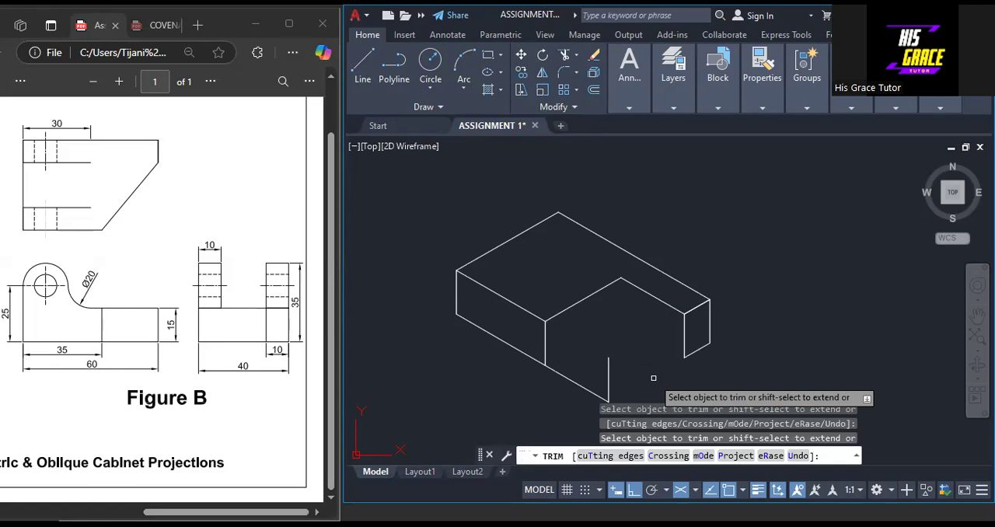
{"action": "left_click", "coordinate": [608, 382]}
{"action": "key", "text": "Escape"}
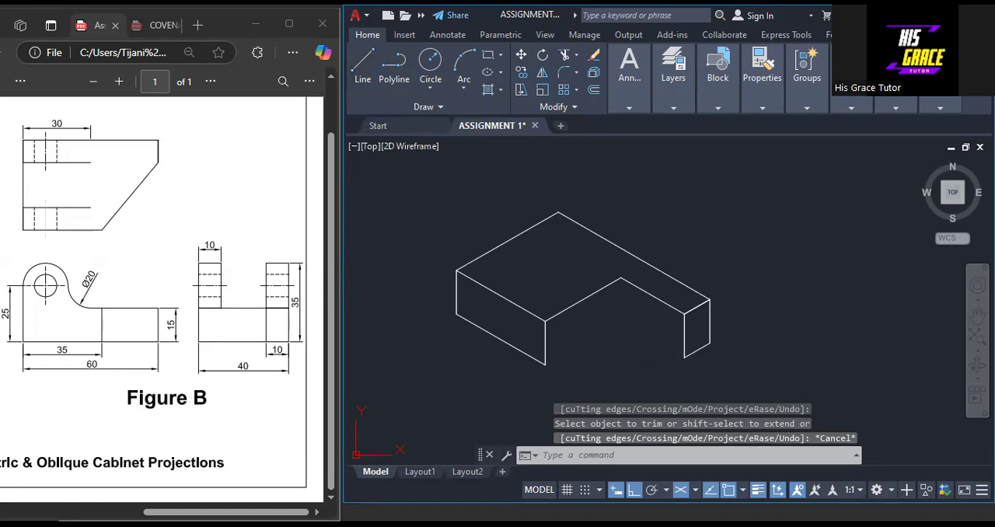
Draw slanted lines between the lower ends and between the upper ends of the two vertical cut edges to close the cut face
{"action": "type", "text": "l"}
{"action": "key", "text": "Return"}
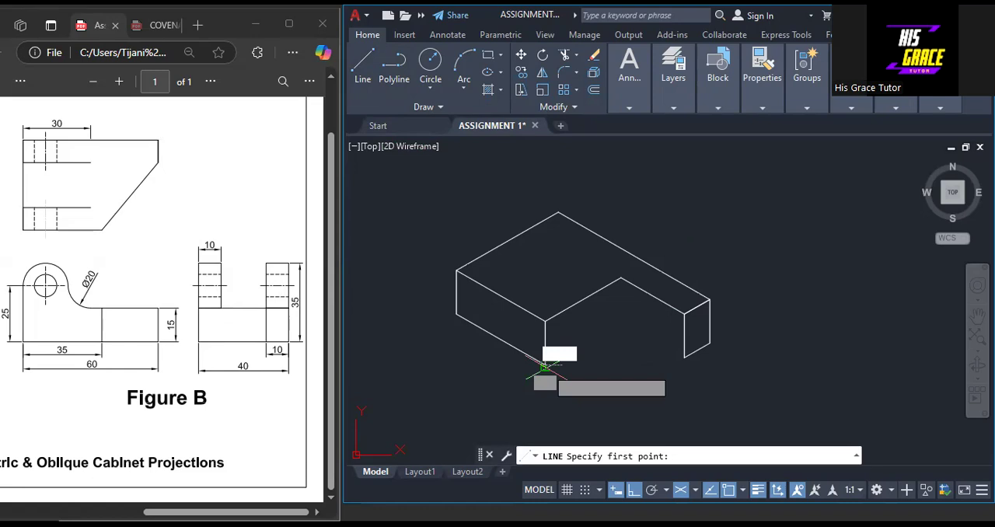
{"action": "left_click", "coordinate": [545, 364]}
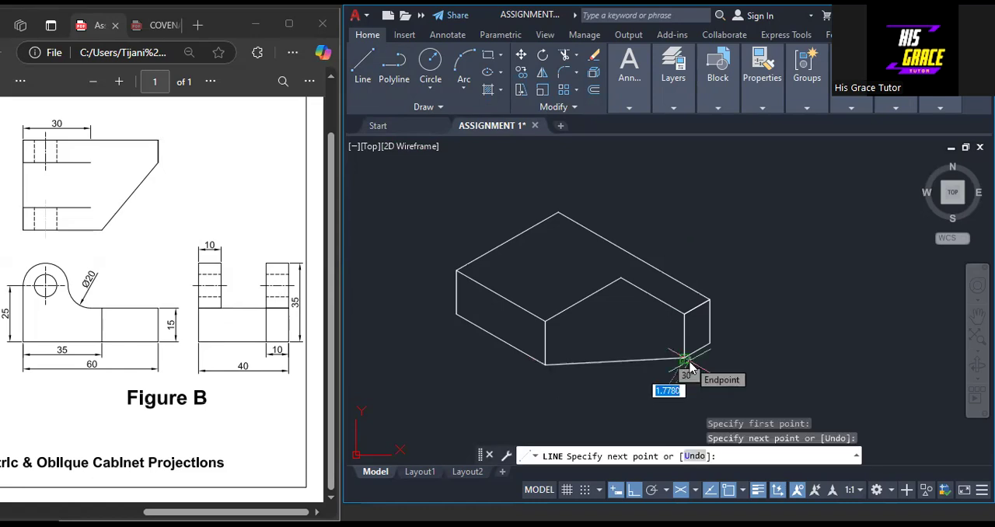
{"action": "right_click", "coordinate": [690, 366]}
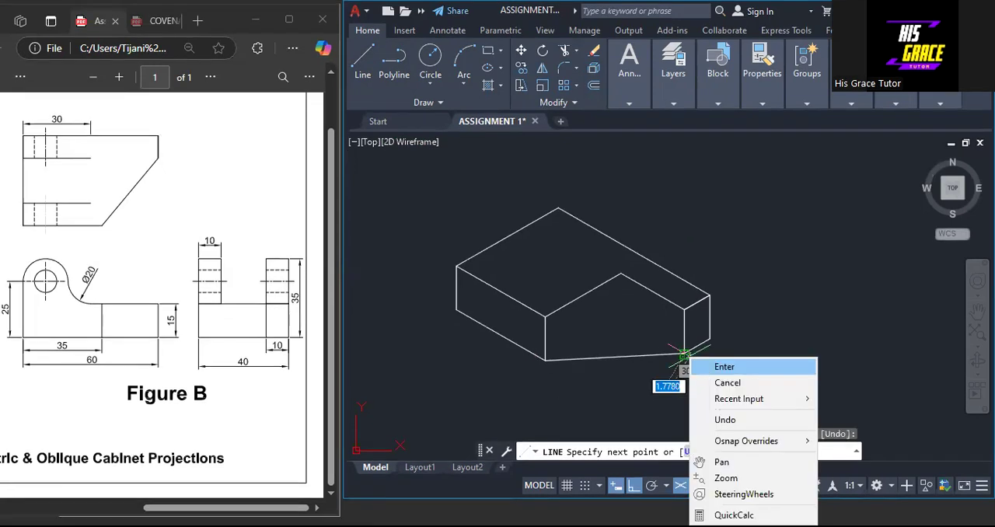
{"action": "left_click", "coordinate": [724, 366]}
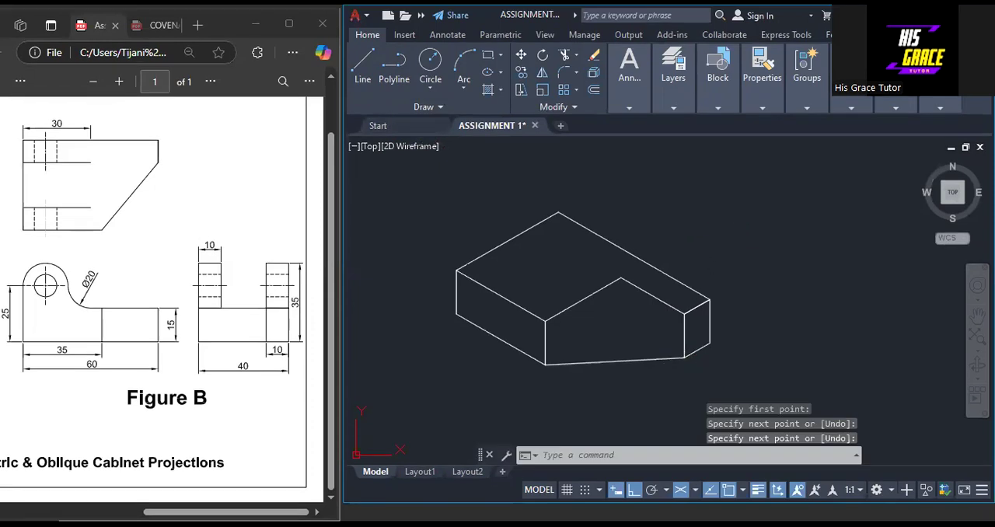
{"action": "key", "text": "Return"}
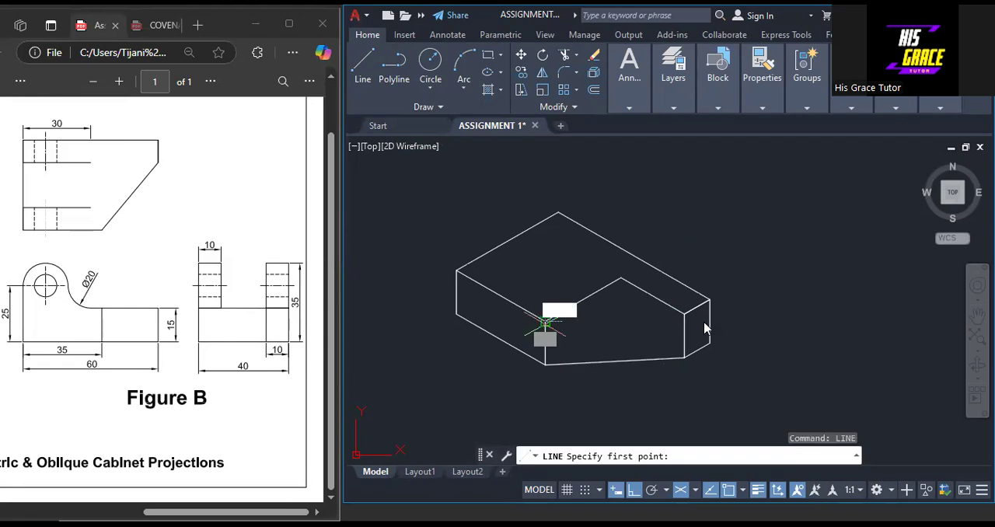
{"action": "left_click", "coordinate": [545, 322]}
{"action": "left_click", "coordinate": [685, 314]}
{"action": "key", "text": "Return"}
{"action": "left_click", "coordinate": [653, 296]}
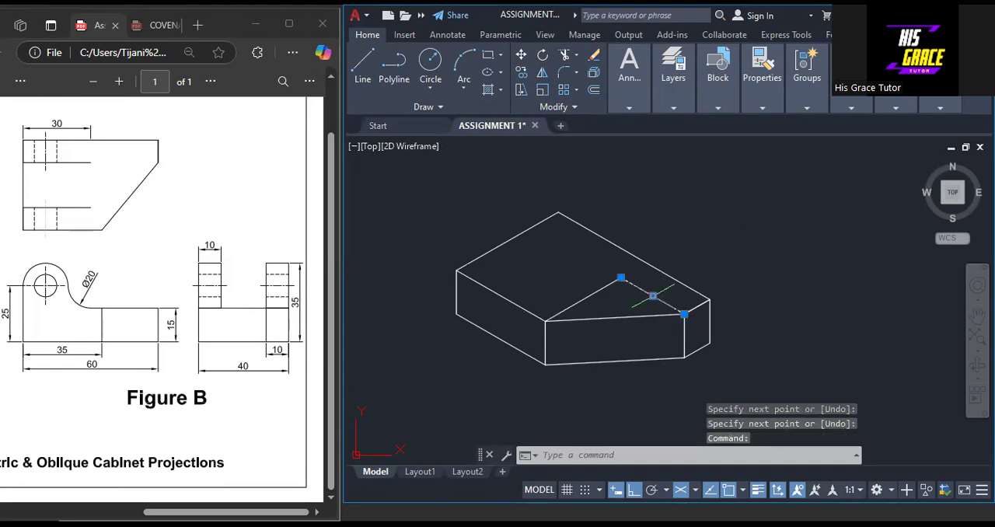
{"action": "left_click", "coordinate": [584, 299]}
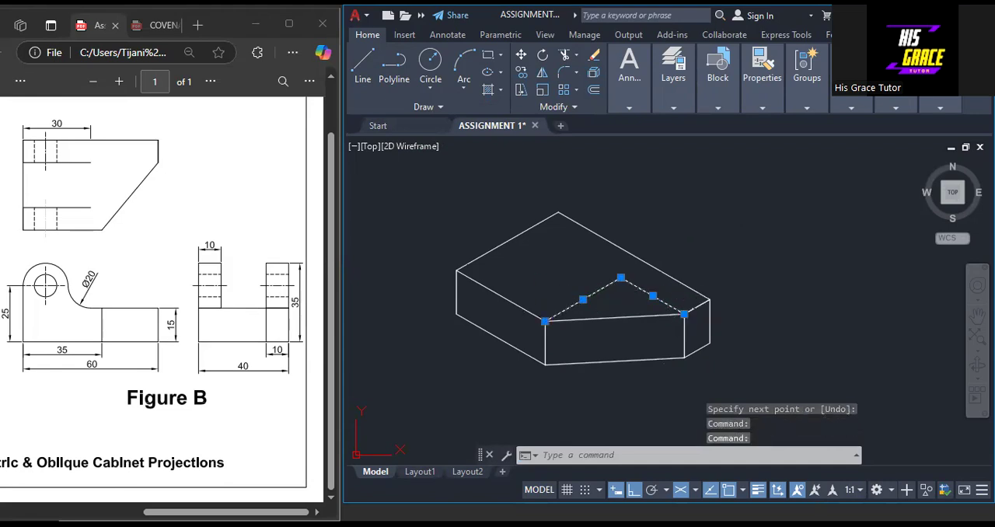
{"action": "key", "text": "Escape"}
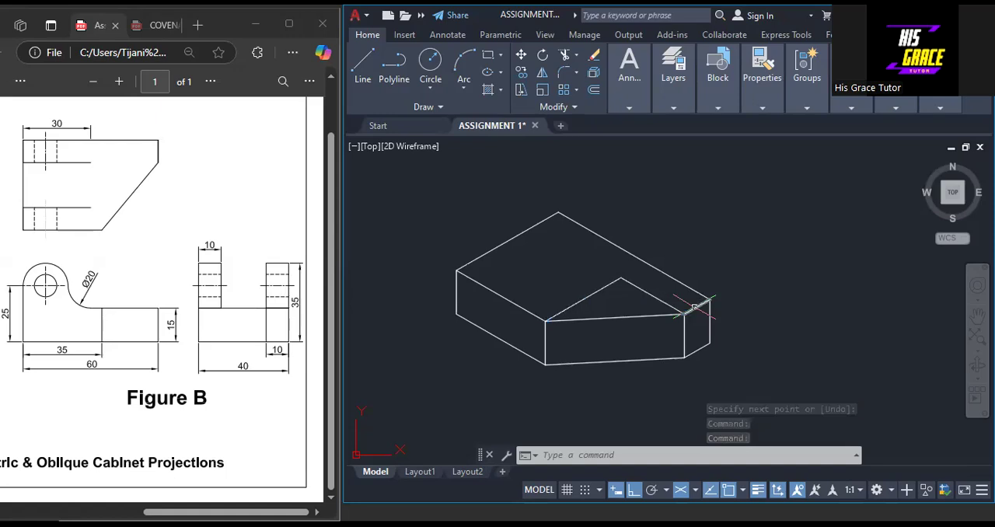
{"action": "left_click", "coordinate": [650, 295]}
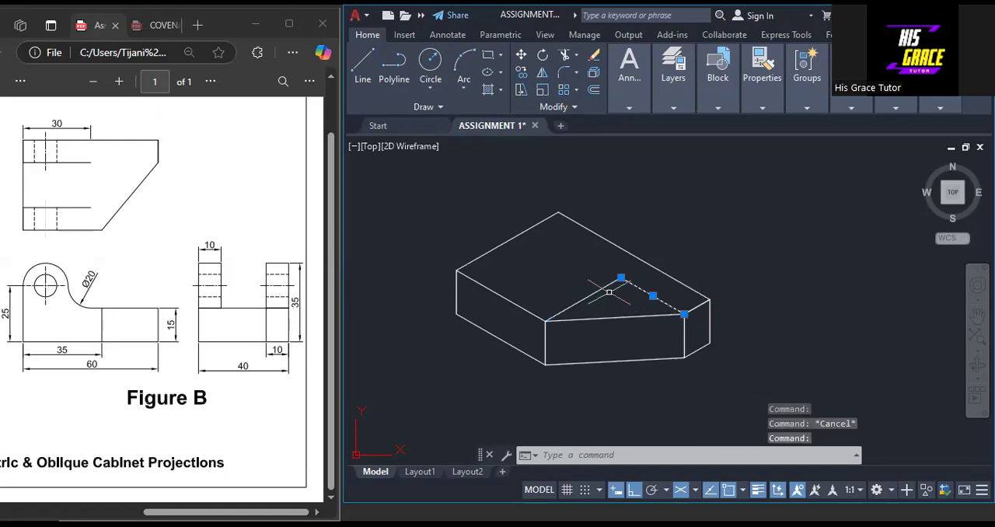
{"action": "key", "text": "Escape"}
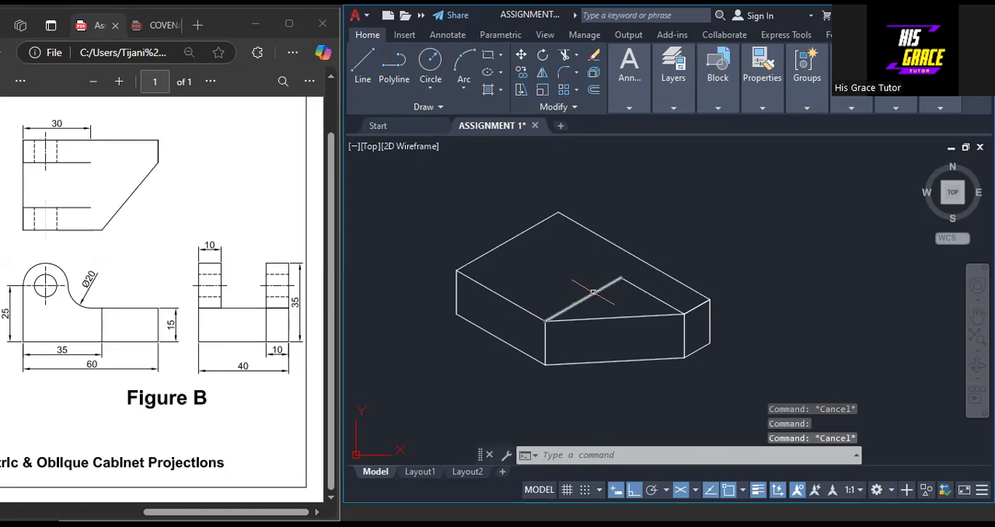
Erase the 30-long line on the top face and the overlapping 10-long line on the right face's upper edge
{"action": "left_click", "coordinate": [591, 295]}
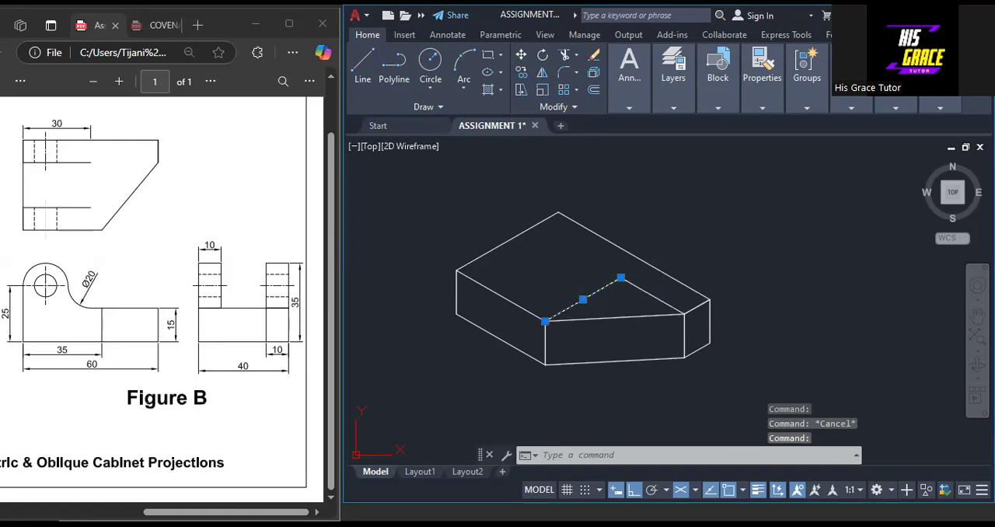
{"action": "left_click", "coordinate": [696, 306]}
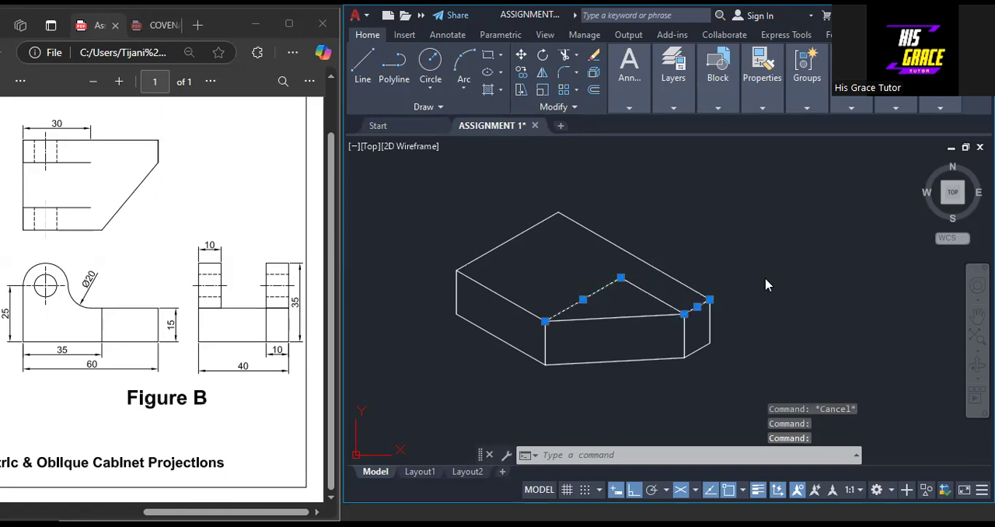
{"action": "key", "text": "Delete"}
Lengthen the remaining 25-long line by 35 along the top face to its far-left edge, and clear the selection
{"action": "left_click", "coordinate": [626, 280]}
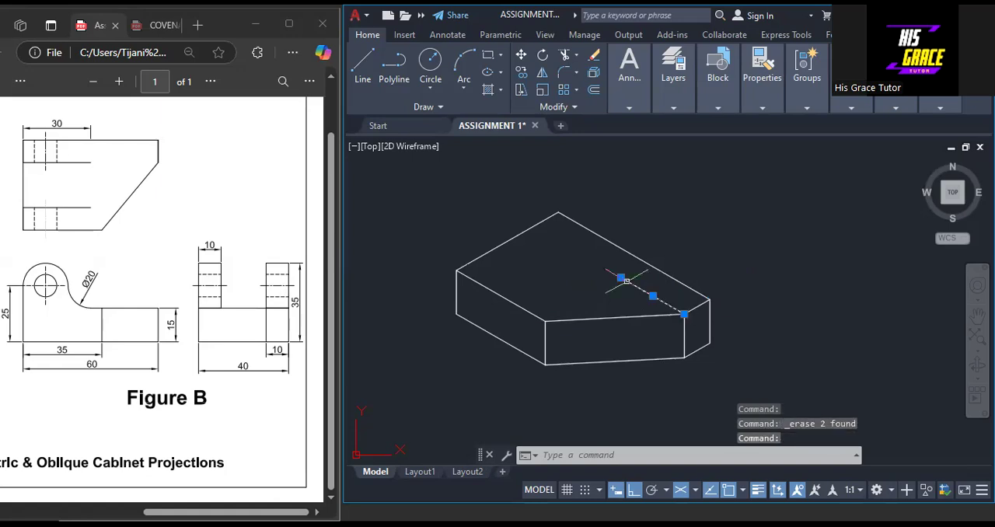
{"action": "left_click", "coordinate": [620, 278]}
{"action": "left_click", "coordinate": [621, 278]}
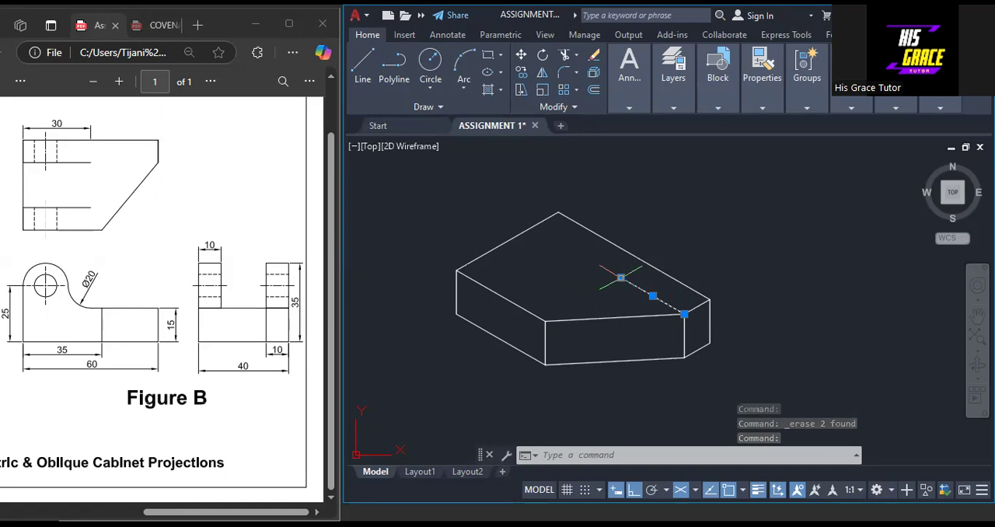
{"action": "left_click", "coordinate": [620, 278]}
{"action": "left_click", "coordinate": [661, 319]}
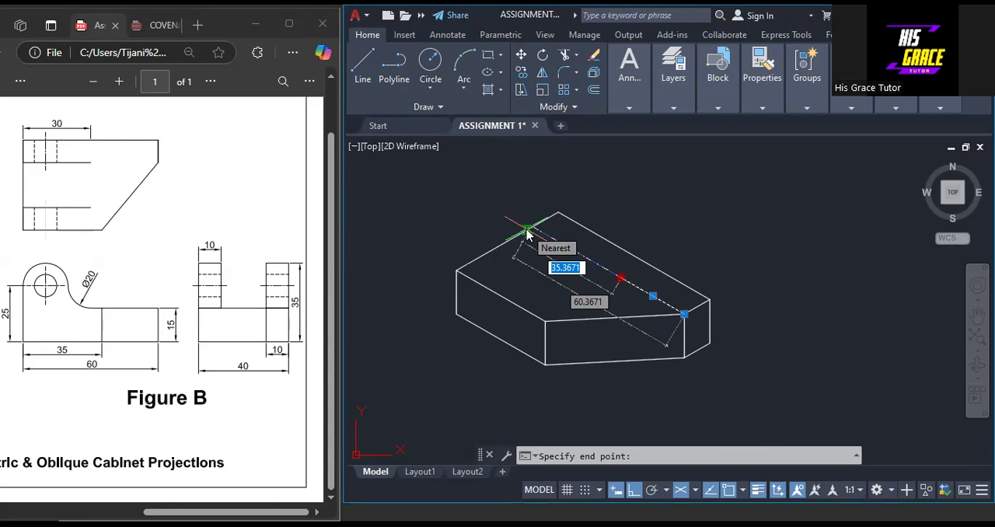
{"action": "type", "text": "35"}
{"action": "key", "text": "Return"}
{"action": "right_click", "coordinate": [528, 233]}
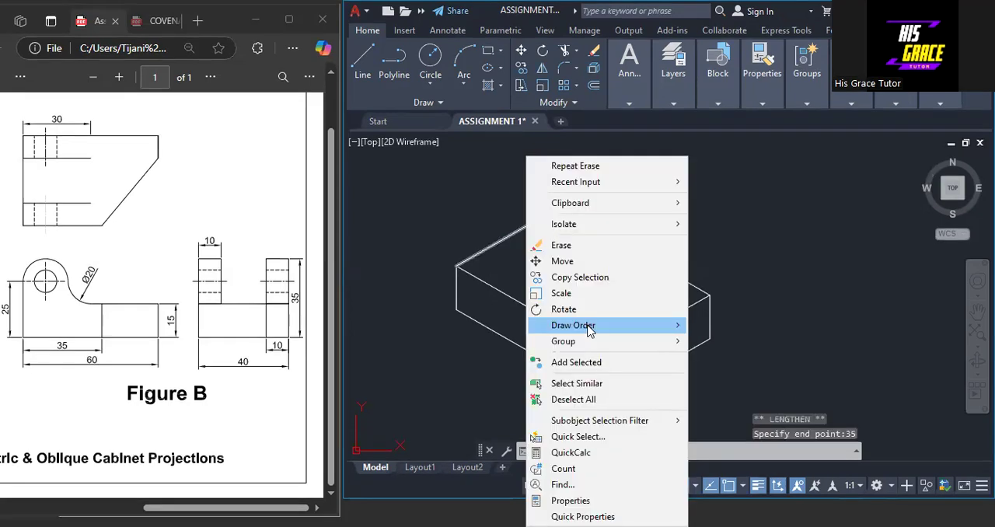
{"action": "left_click", "coordinate": [575, 404]}
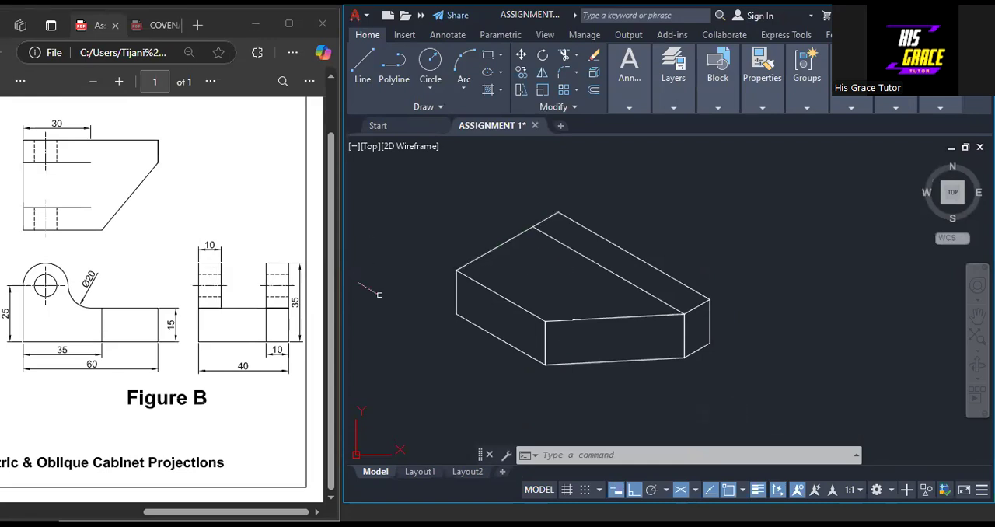
{"action": "scroll", "coordinate": [575, 318], "scroll_direction": "up", "scroll_amount": 4}
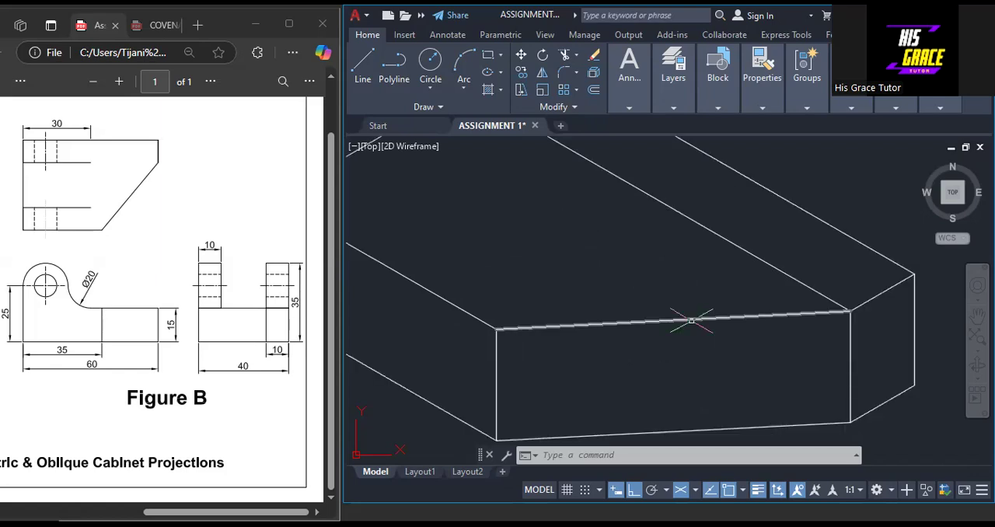
{"action": "scroll", "coordinate": [691, 319], "scroll_direction": "down", "scroll_amount": 2}
{"action": "scroll", "coordinate": [609, 349], "scroll_direction": "down", "scroll_amount": 2}
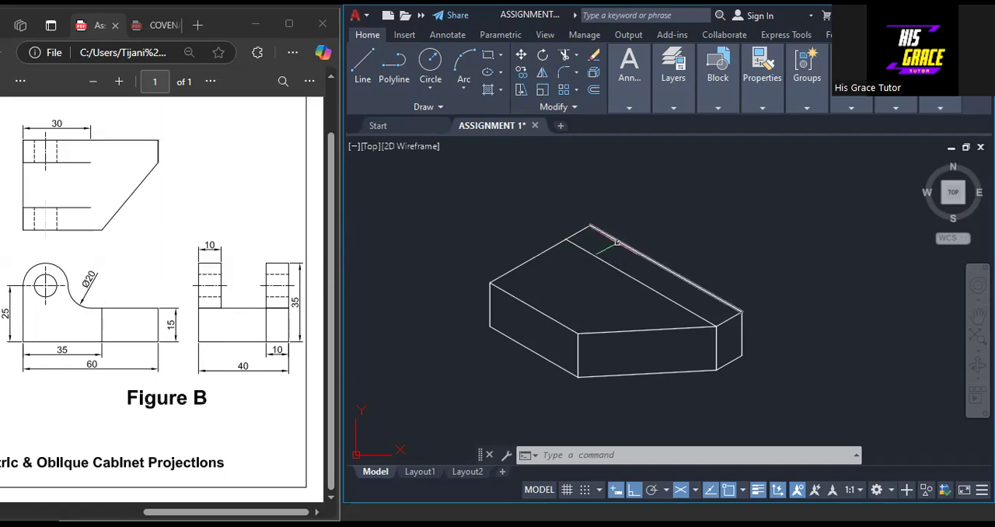
Draw a 20-long vertical line upward from the block's rearmost top corner, with the drafting plane set to Isoplane Left
{"action": "left_click", "coordinate": [359, 80]}
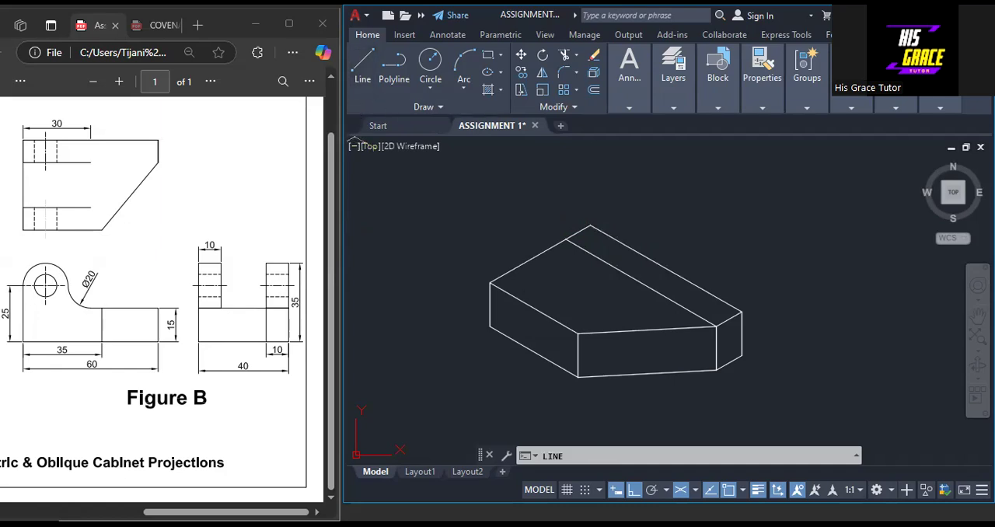
{"action": "middle_click_drag", "start_coordinate": [608, 219], "coordinate": [599, 254]}
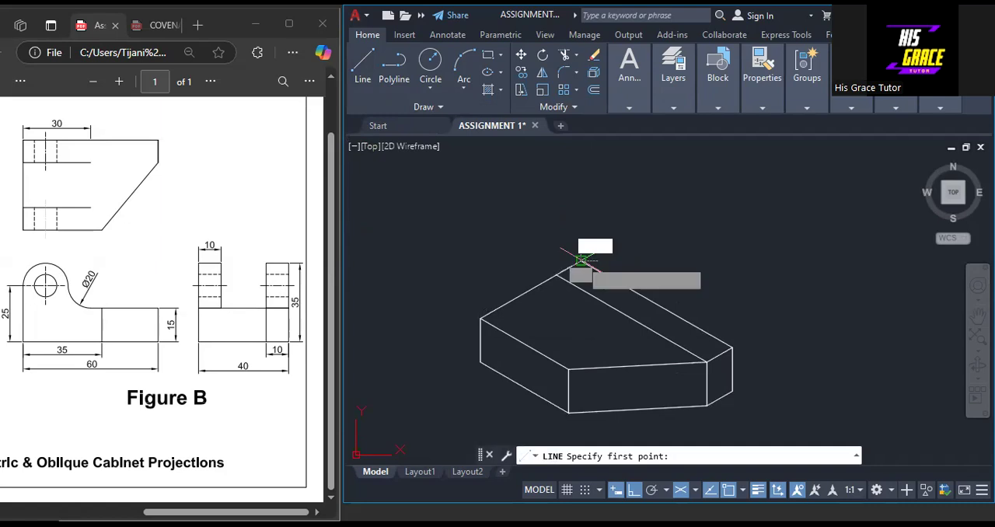
{"action": "left_click", "coordinate": [581, 261]}
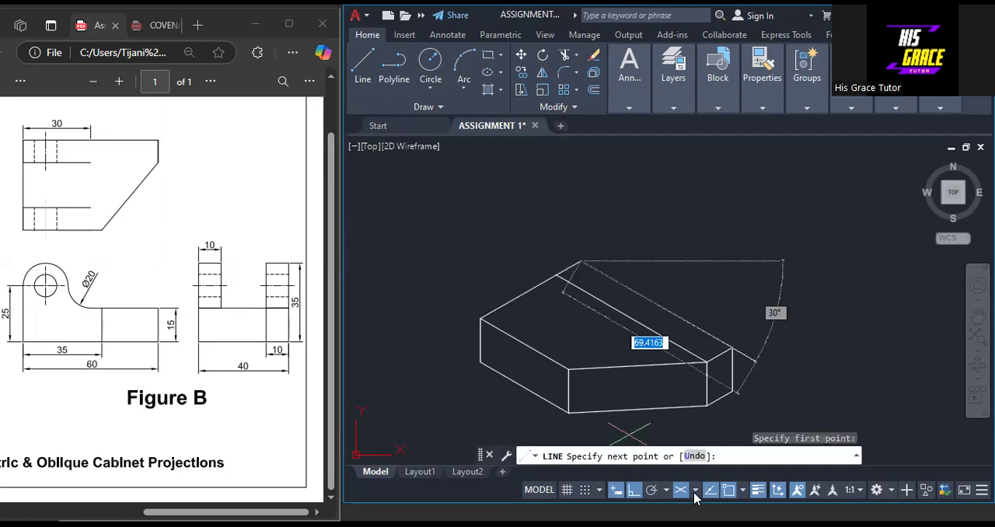
{"action": "left_click", "coordinate": [694, 490]}
{"action": "left_click", "coordinate": [631, 420]}
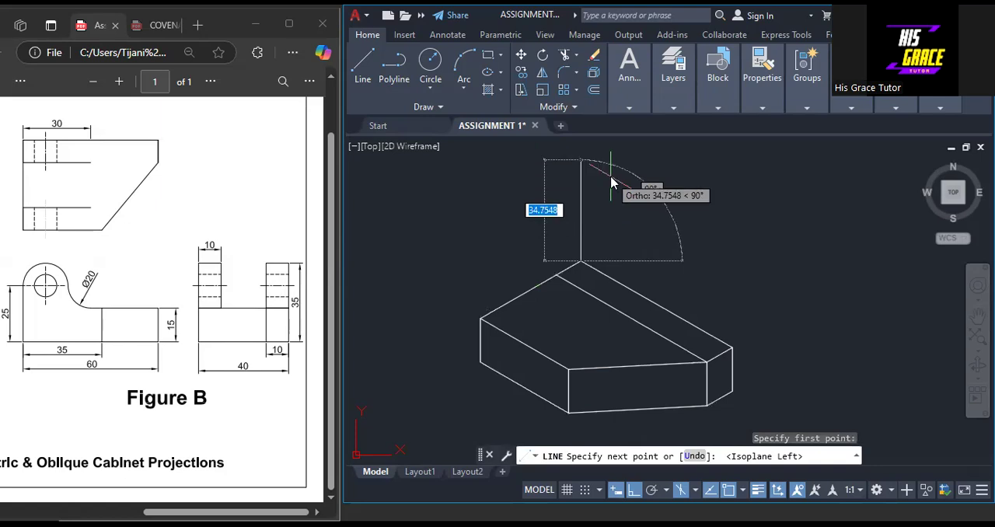
{"action": "type", "text": "2"}
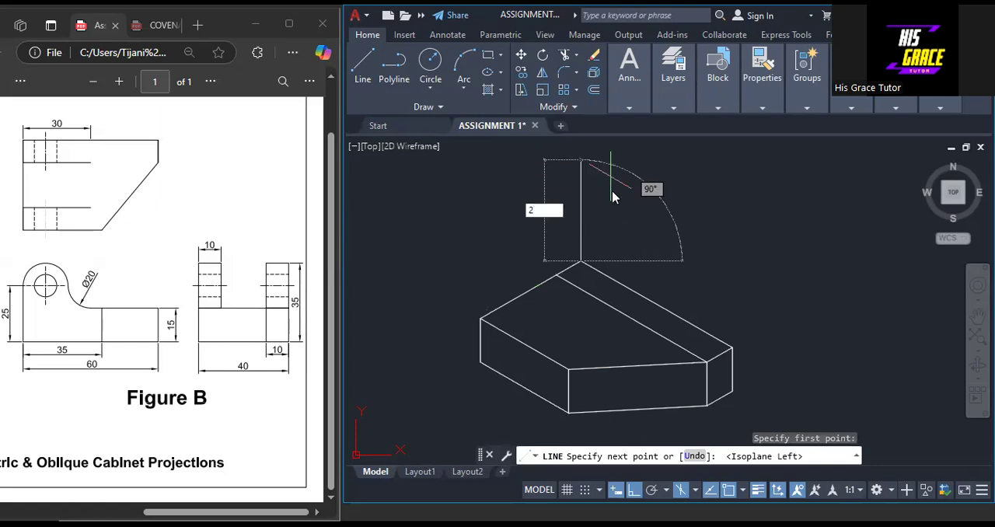
{"action": "type", "text": "0"}
{"action": "key", "text": "Return"}
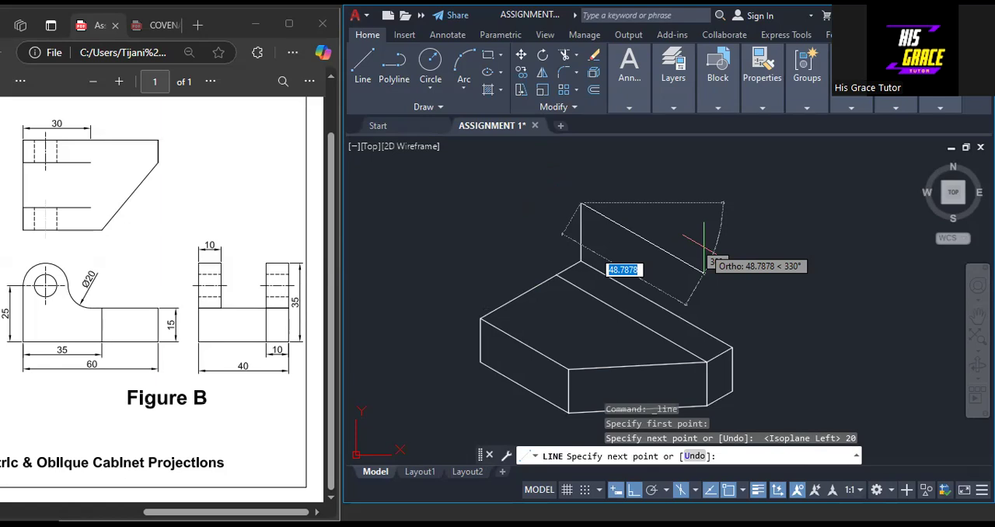
Continue the upright's outline with a 10-long line parallel to the block's rear edge and a 20-long line down to that edge
{"action": "type", "text": "1"}
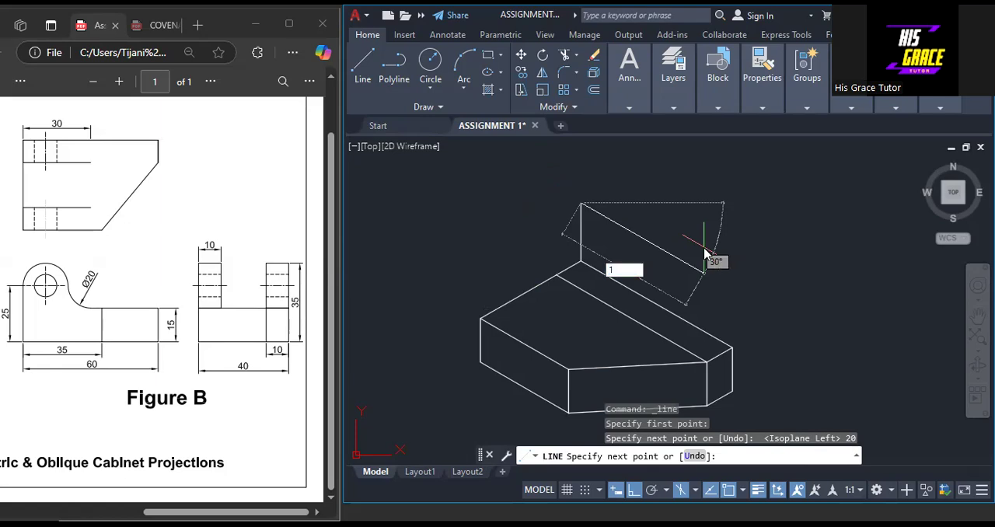
{"action": "type", "text": "0"}
{"action": "key", "text": "Return"}
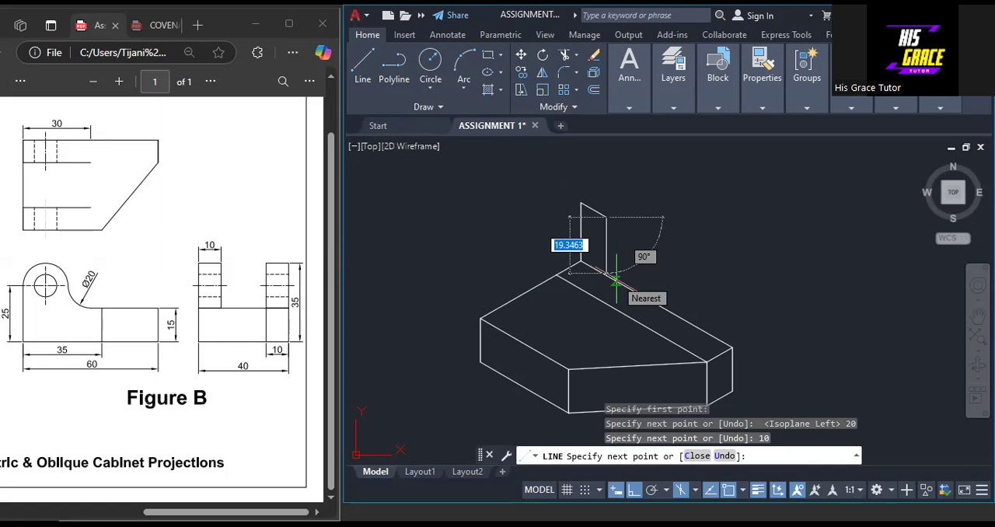
{"action": "type", "text": "20"}
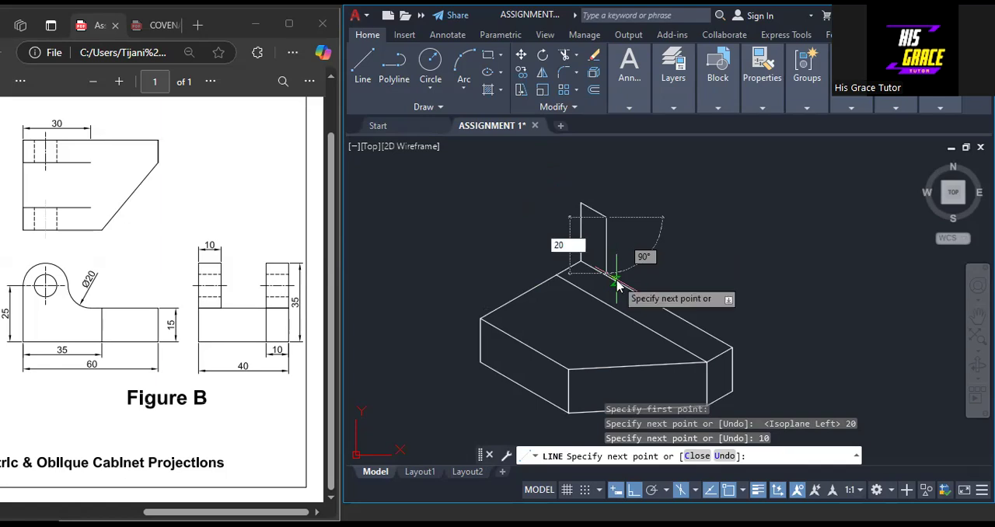
{"action": "key", "text": "Return"}
{"action": "right_click", "coordinate": [614, 281]}
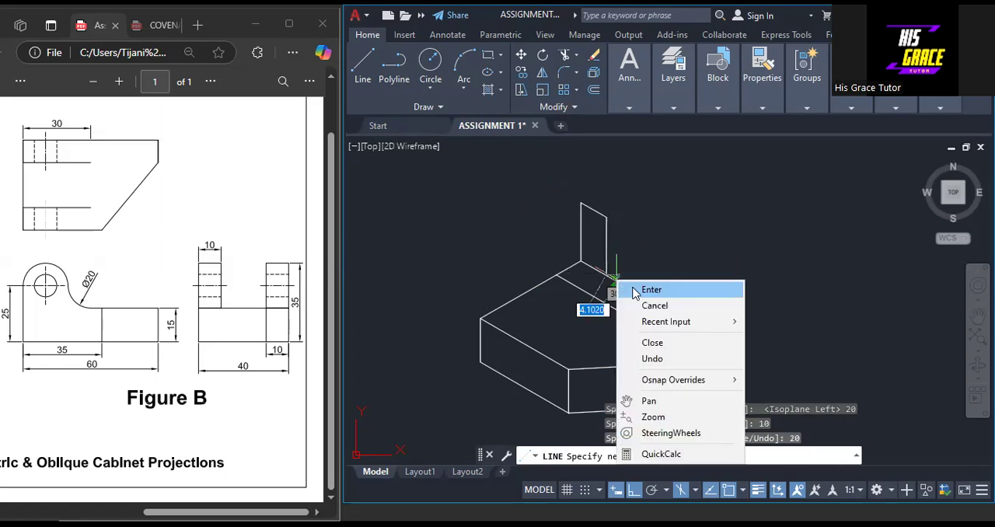
{"action": "left_click", "coordinate": [636, 288]}
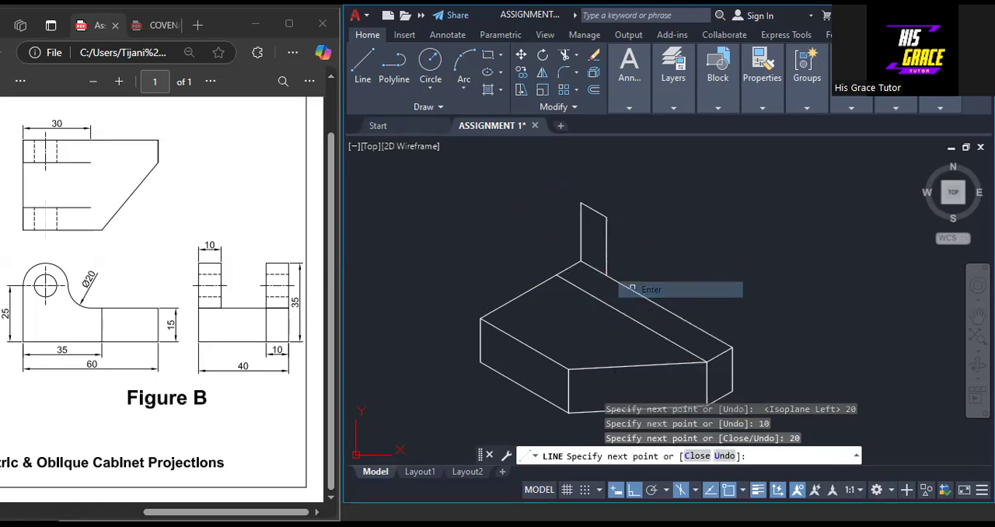
{"action": "scroll", "coordinate": [643, 222], "scroll_direction": "up", "scroll_amount": 4}
{"action": "left_click", "coordinate": [652, 211]}
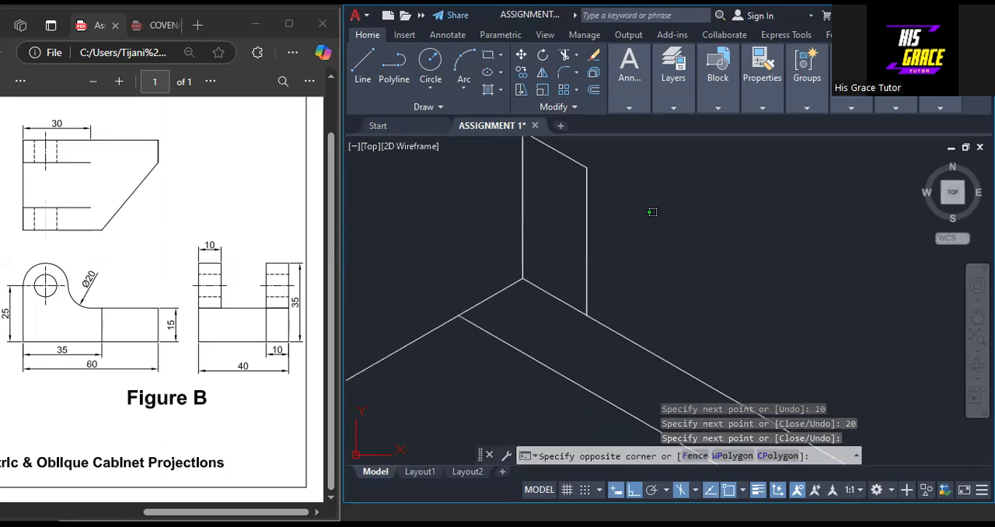
{"action": "key", "text": "Escape"}
Draw a 10-long line across the upright, 10 below its top edge, and erase the overlapping 10-long vertical line
{"action": "scroll", "coordinate": [677, 319], "scroll_direction": "down", "scroll_amount": 3}
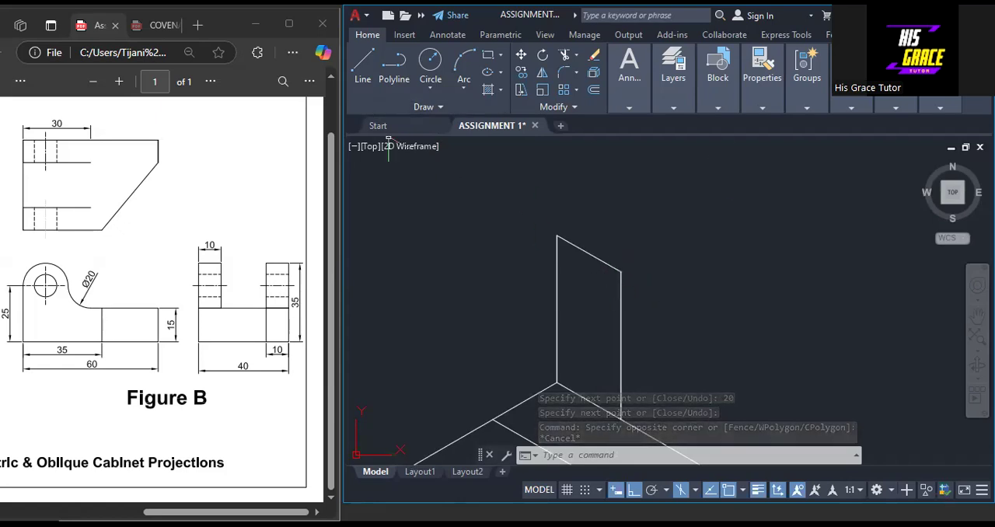
{"action": "right_click", "coordinate": [730, 190]}
{"action": "left_click", "coordinate": [748, 194]}
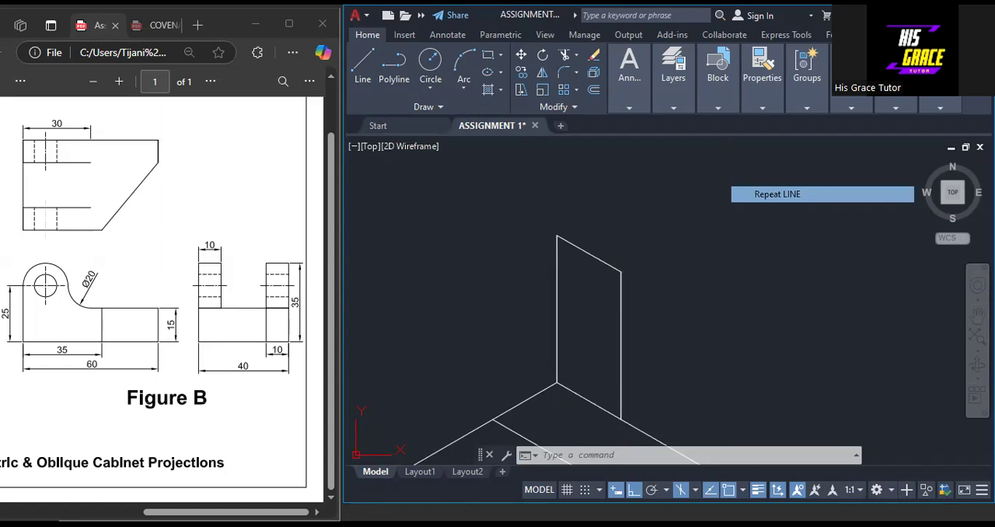
{"action": "left_click", "coordinate": [557, 235]}
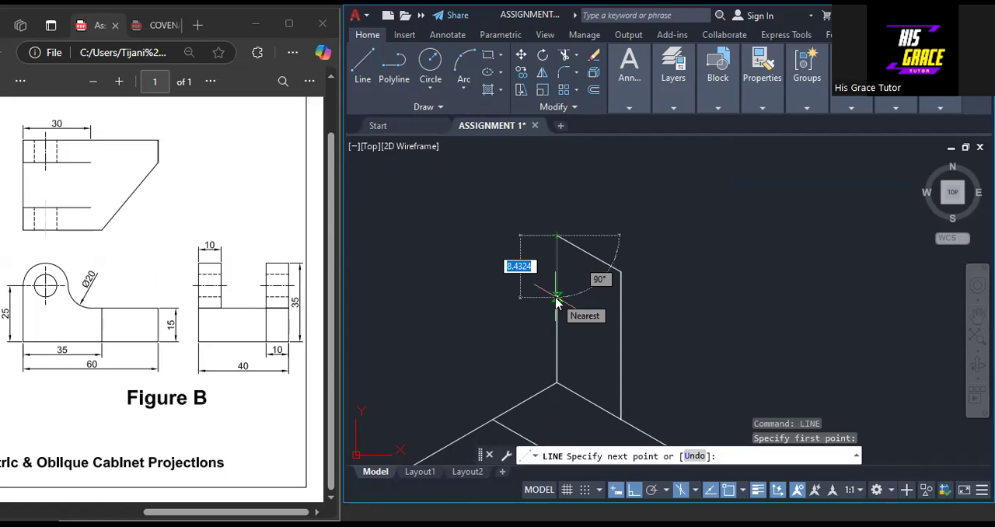
{"action": "type", "text": "10"}
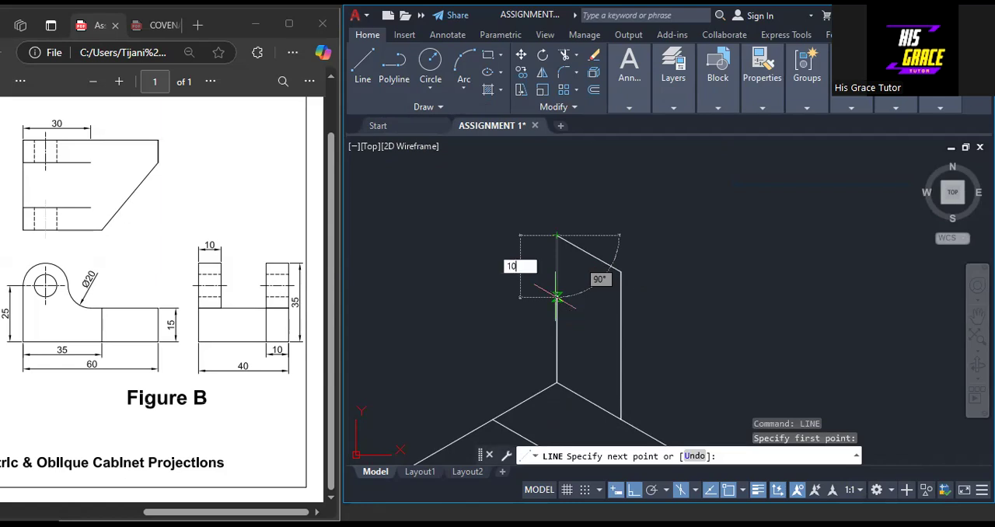
{"action": "key", "text": "Return"}
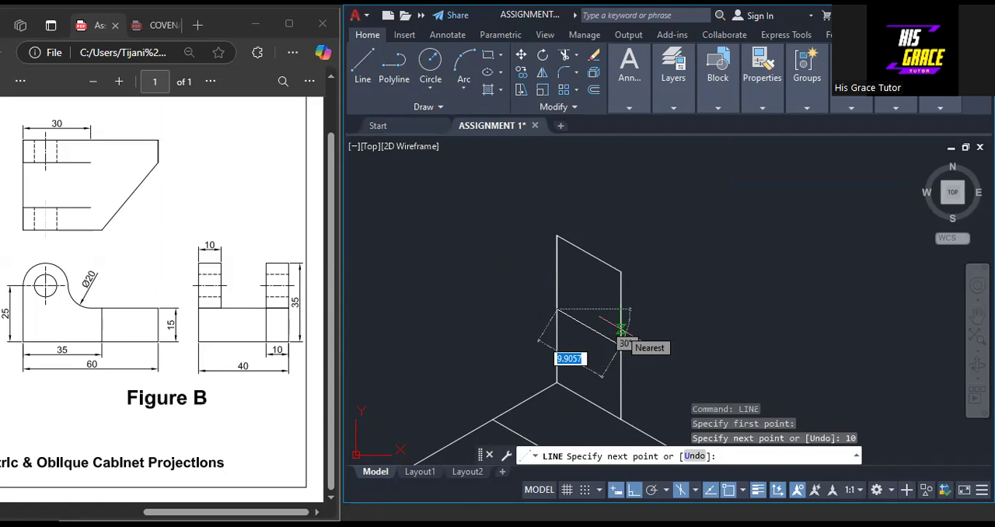
{"action": "type", "text": "10"}
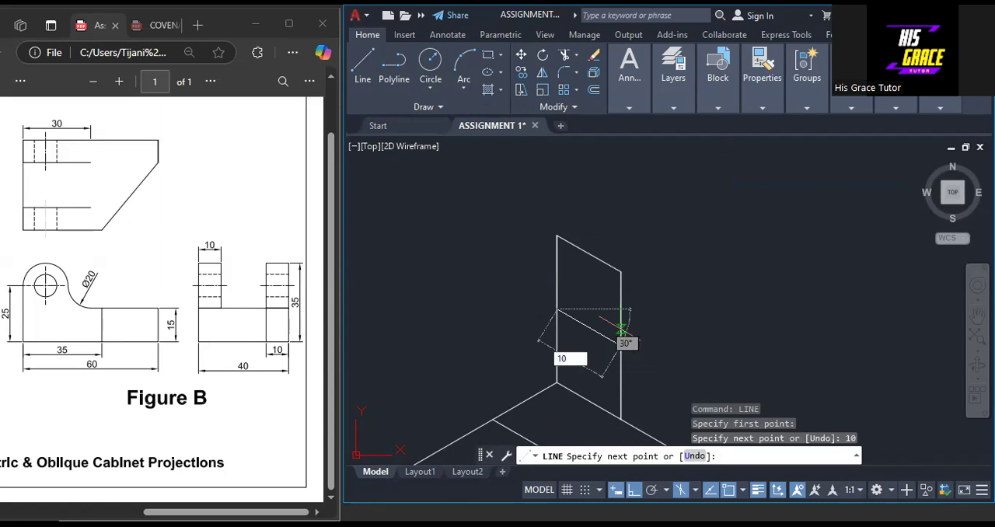
{"action": "key", "text": "Return"}
{"action": "scroll", "coordinate": [607, 290], "scroll_direction": "up", "scroll_amount": 2}
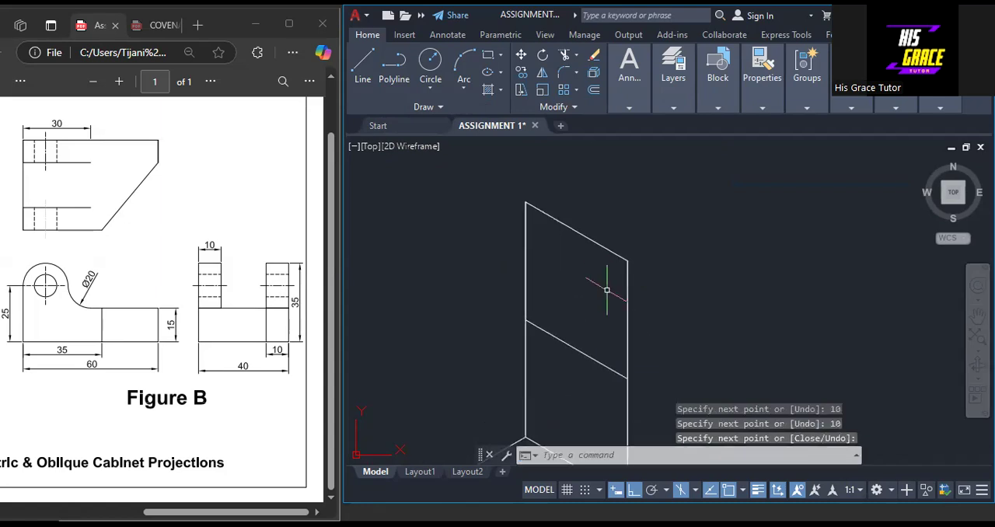
{"action": "key", "text": "Return"}
{"action": "left_click", "coordinate": [523, 250]}
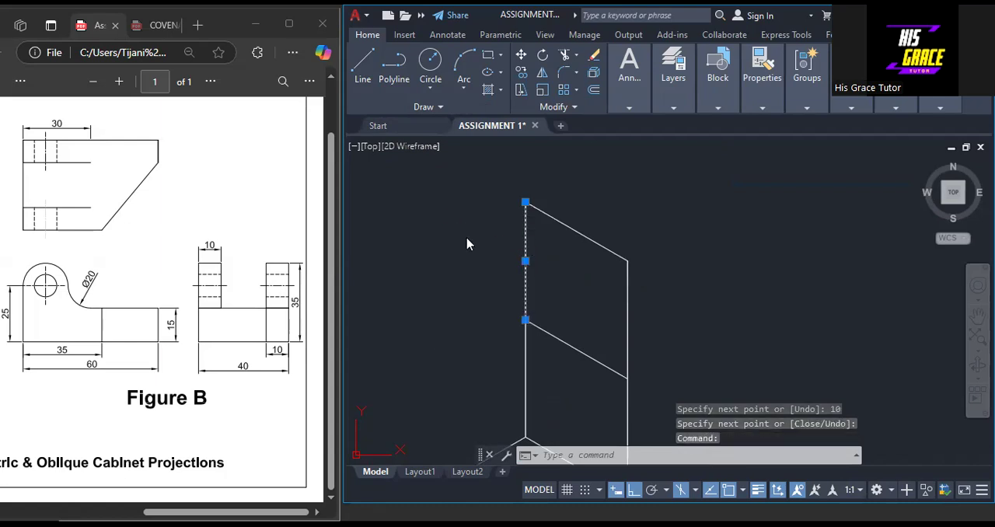
{"action": "key", "text": "Delete"}
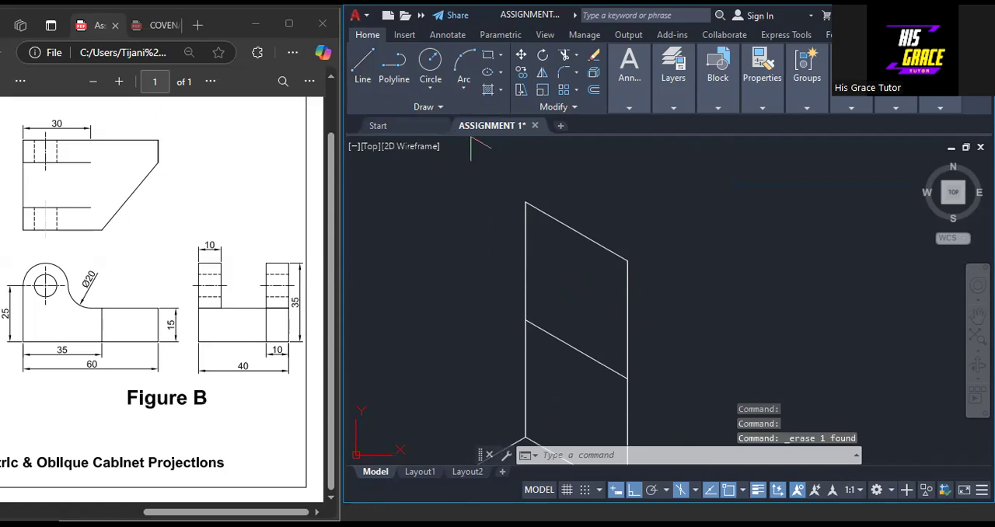
Draw a vertical line from the midpoint of the upright's top edge to the midpoint of the cross line below
{"action": "left_click", "coordinate": [363, 66]}
{"action": "left_click", "coordinate": [576, 232]}
{"action": "left_click", "coordinate": [576, 350]}
{"action": "right_click", "coordinate": [580, 354]}
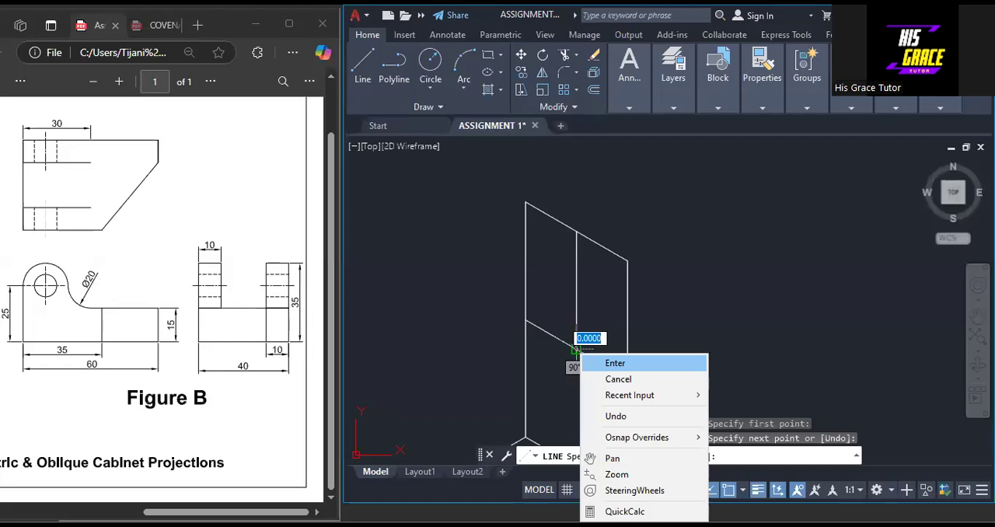
{"action": "left_click", "coordinate": [615, 363]}
Draw a line 5 down from the upright's lower top corner, continued 10 across to the opposite edge, as the square's second centre line
{"action": "key", "text": "Return"}
{"action": "left_click", "coordinate": [627, 261]}
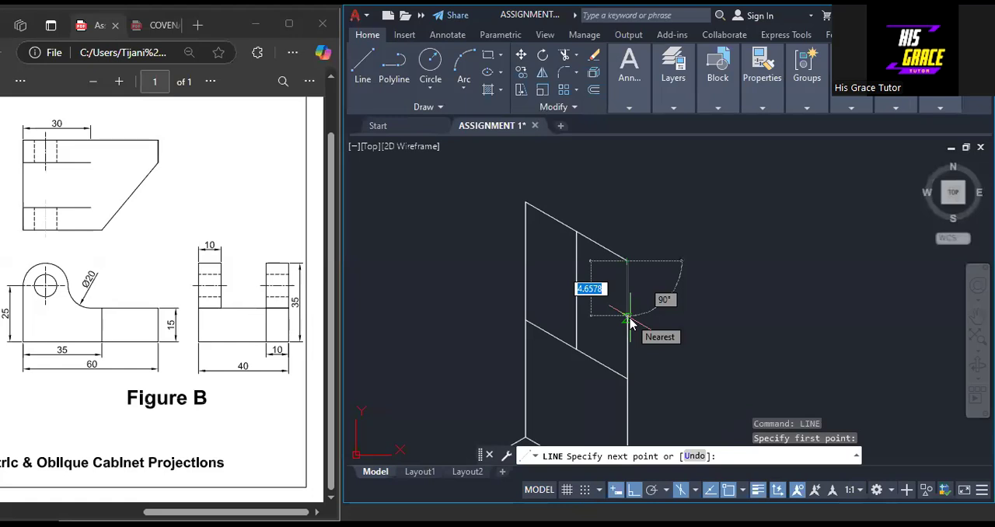
{"action": "type", "text": "5"}
{"action": "key", "text": "Return"}
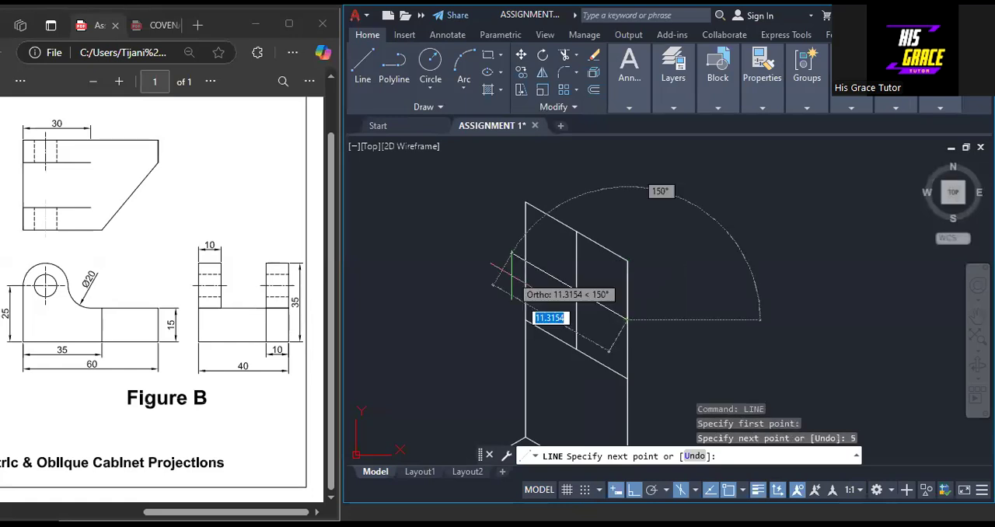
{"action": "type", "text": "1"}
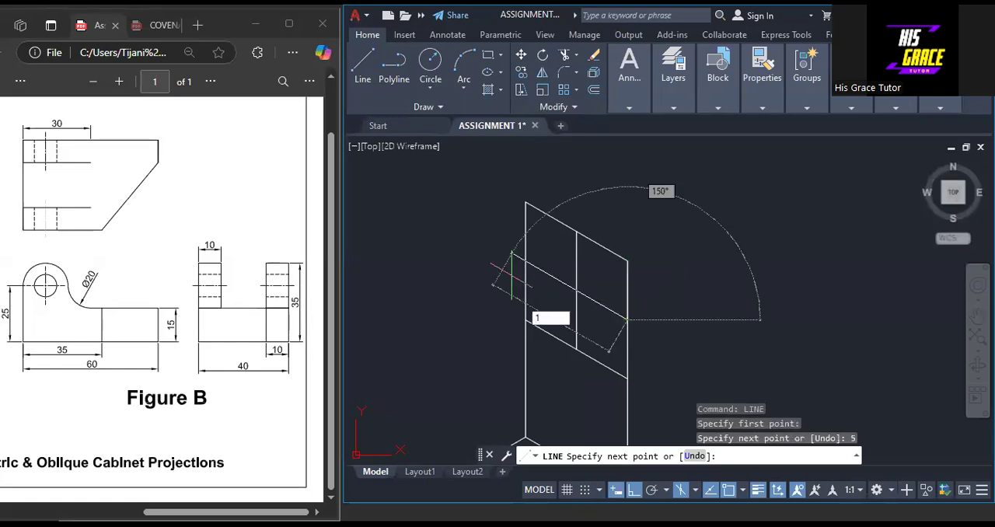
{"action": "type", "text": "0"}
{"action": "key", "text": "Return"}
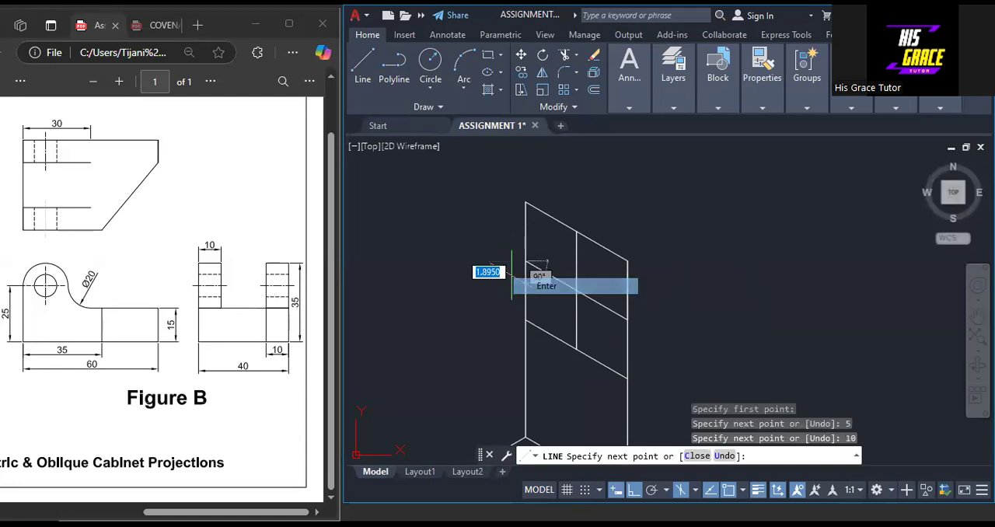
{"action": "left_click", "coordinate": [546, 286]}
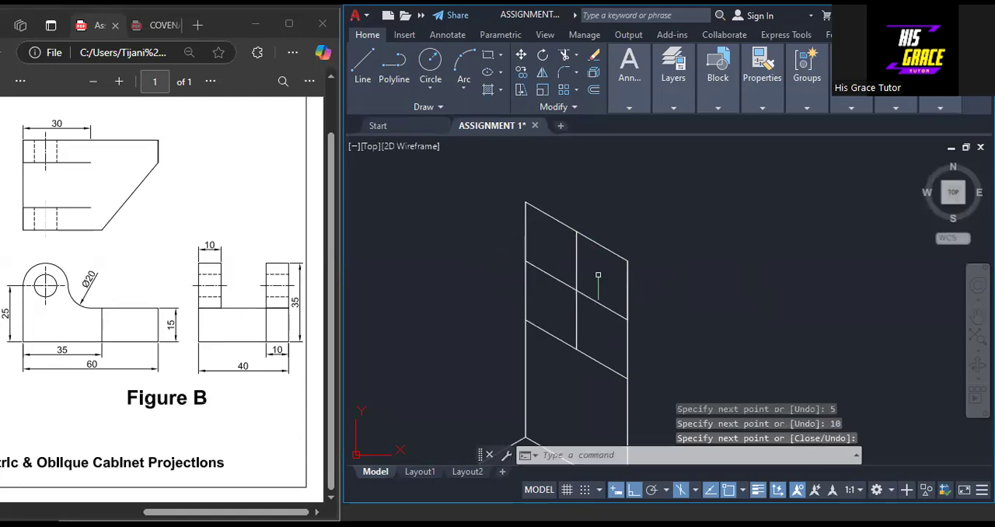
Draw the long diagonal of the isometric square, from its lowest corner up to its highest corner
{"action": "right_click", "coordinate": [598, 196]}
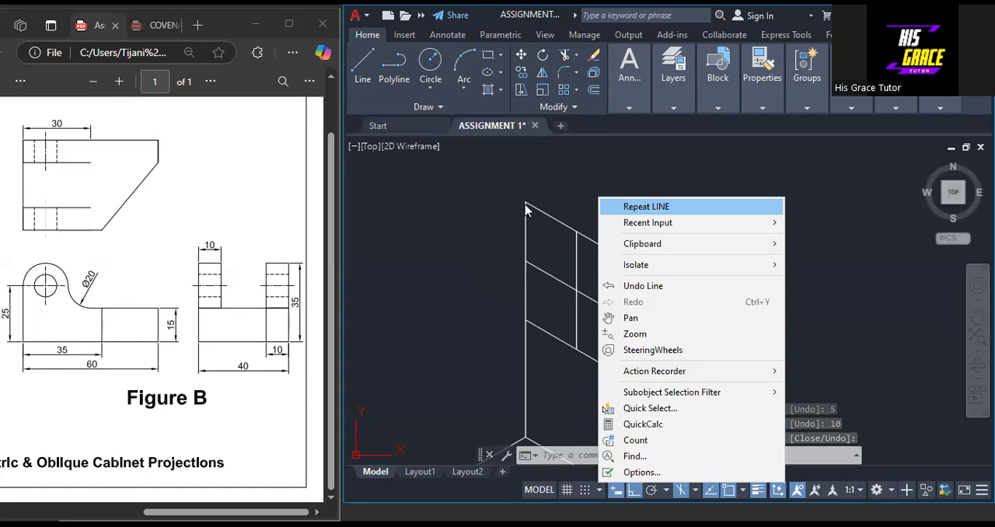
{"action": "left_click", "coordinate": [647, 207]}
{"action": "left_click", "coordinate": [627, 378]}
{"action": "left_click", "coordinate": [526, 202]}
{"action": "right_click", "coordinate": [526, 203]}
{"action": "left_click", "coordinate": [544, 214]}
Draw a line from the upright's lower top corner to the midpoint of the isometric square's opposite vertical side
{"action": "right_click", "coordinate": [600, 196]}
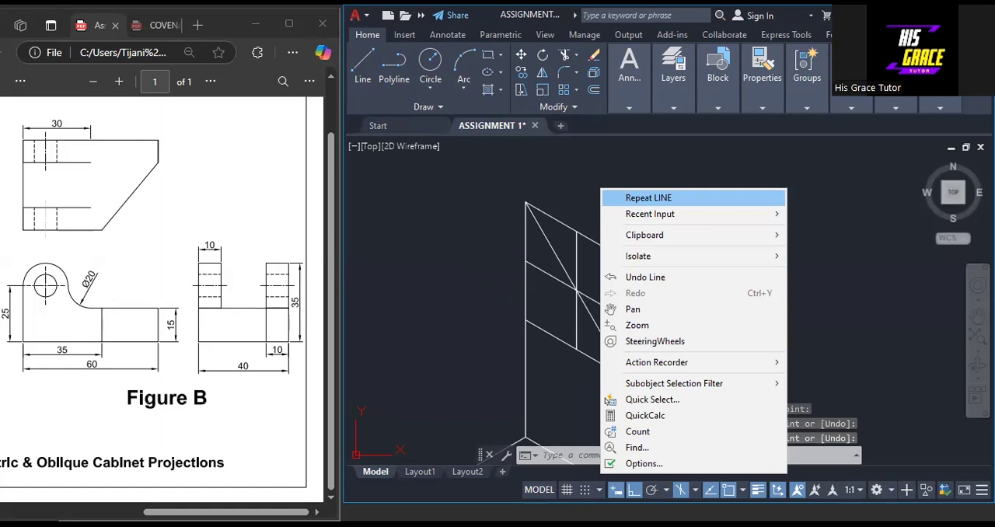
{"action": "left_click", "coordinate": [637, 199]}
{"action": "left_click", "coordinate": [627, 261]}
{"action": "left_click", "coordinate": [526, 261]}
{"action": "right_click", "coordinate": [526, 263]}
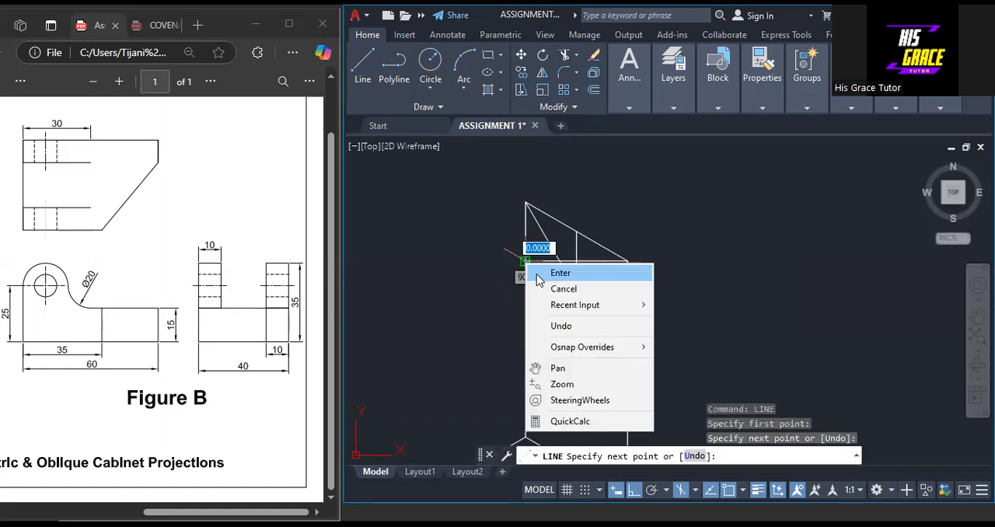
{"action": "left_click", "coordinate": [560, 273]}
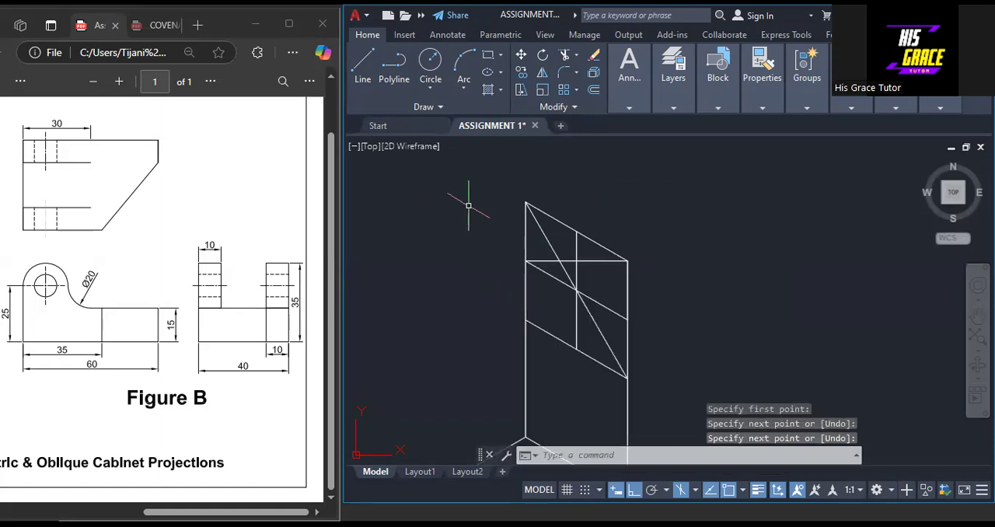
Draw the lug's rounded top with Center, Start, End arcs: small from top-edge midpoint to left-side midpoint, large from right-side midpoint to top-edge midpoint
{"action": "left_click", "coordinate": [464, 92]}
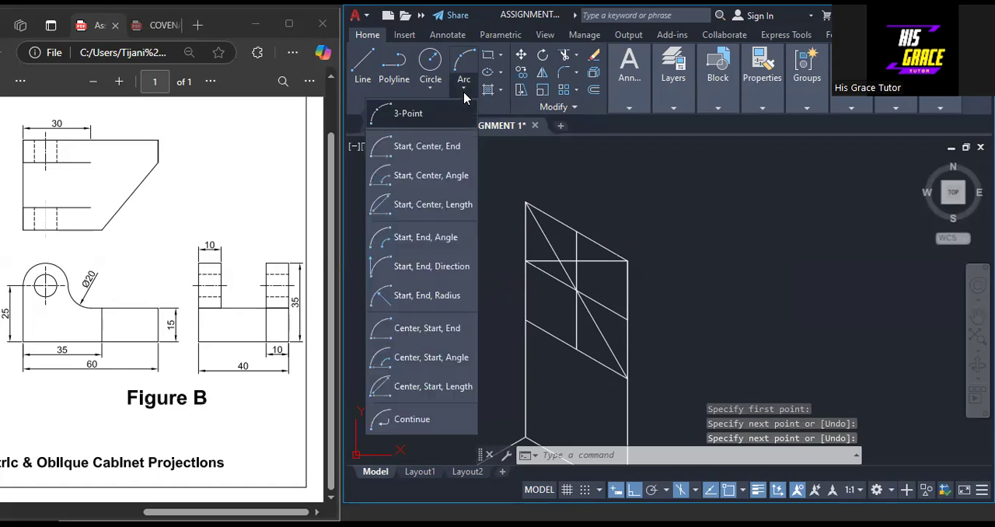
{"action": "left_click", "coordinate": [449, 386]}
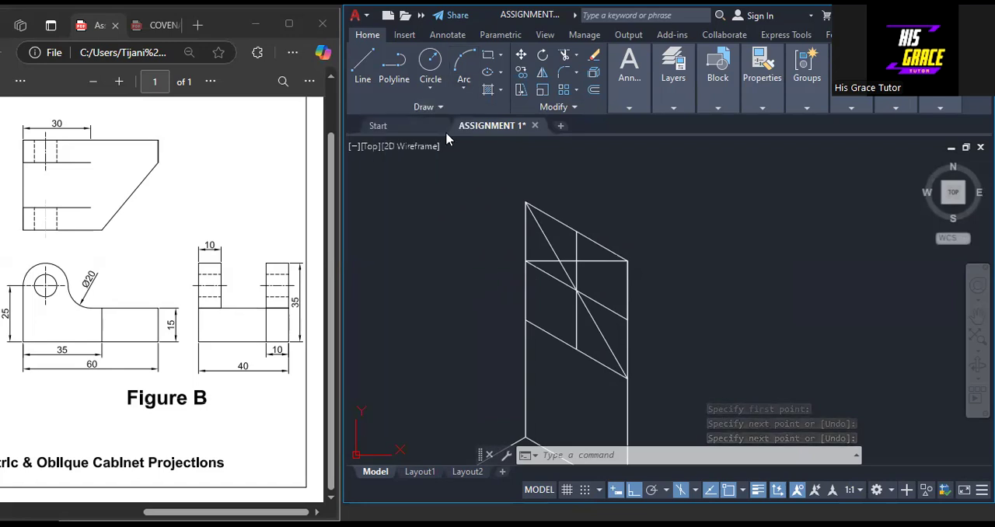
{"action": "left_click", "coordinate": [464, 92]}
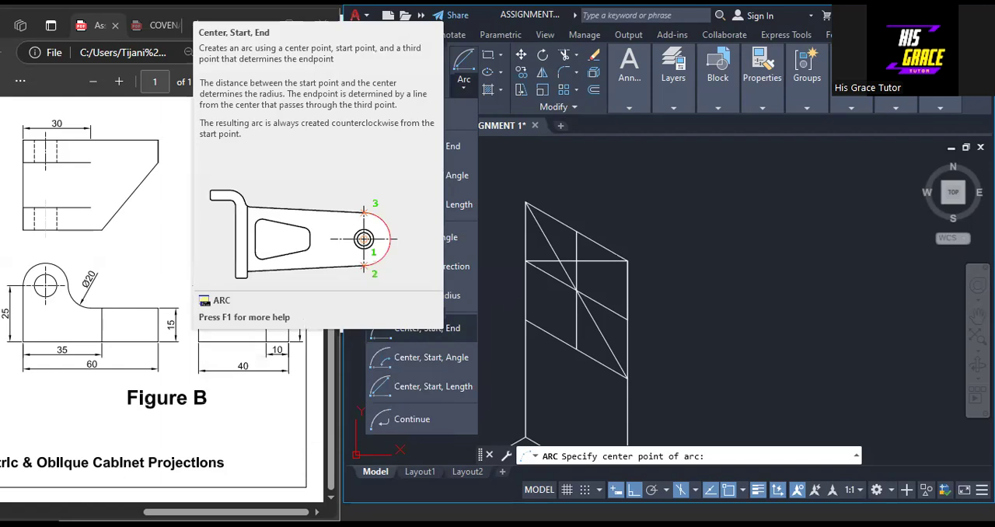
{"action": "left_click", "coordinate": [427, 329]}
{"action": "left_click", "coordinate": [576, 233]}
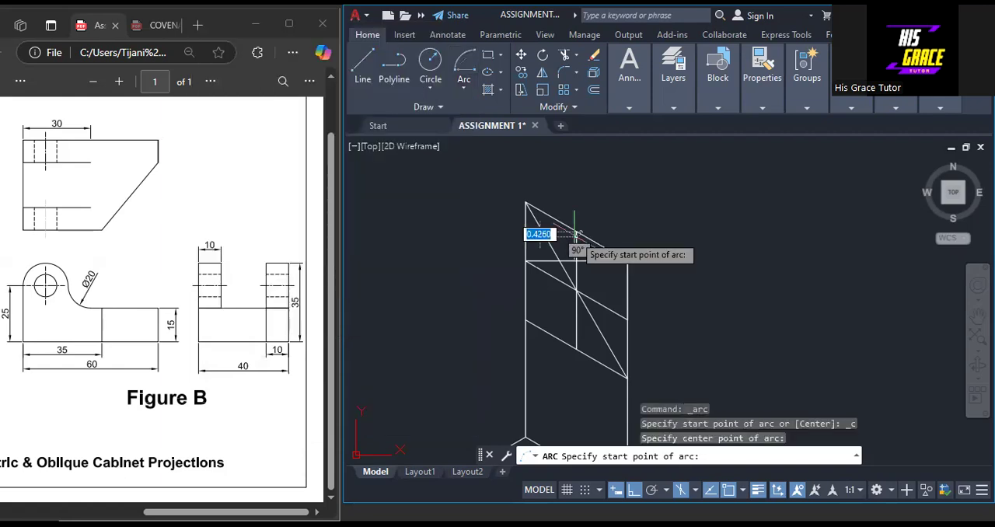
{"action": "key", "text": "Escape"}
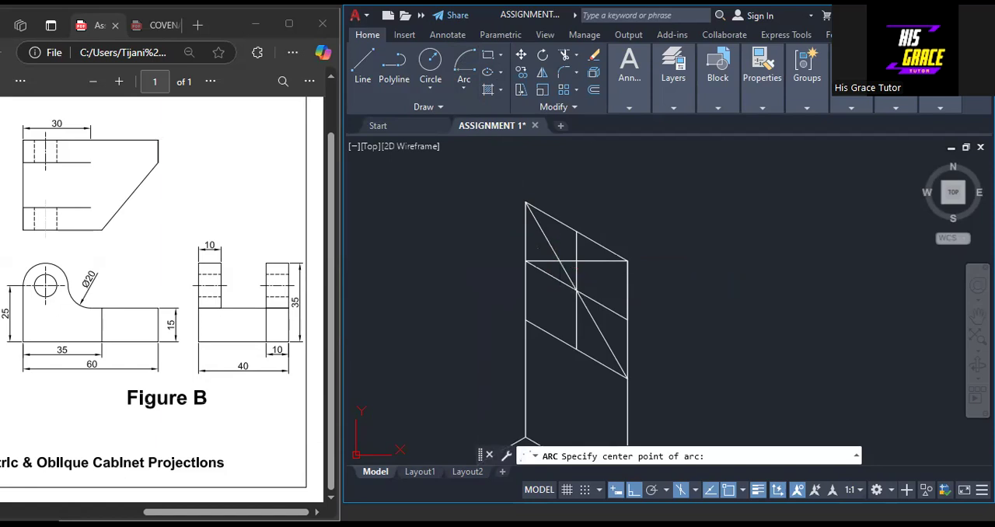
{"action": "left_click", "coordinate": [560, 261]}
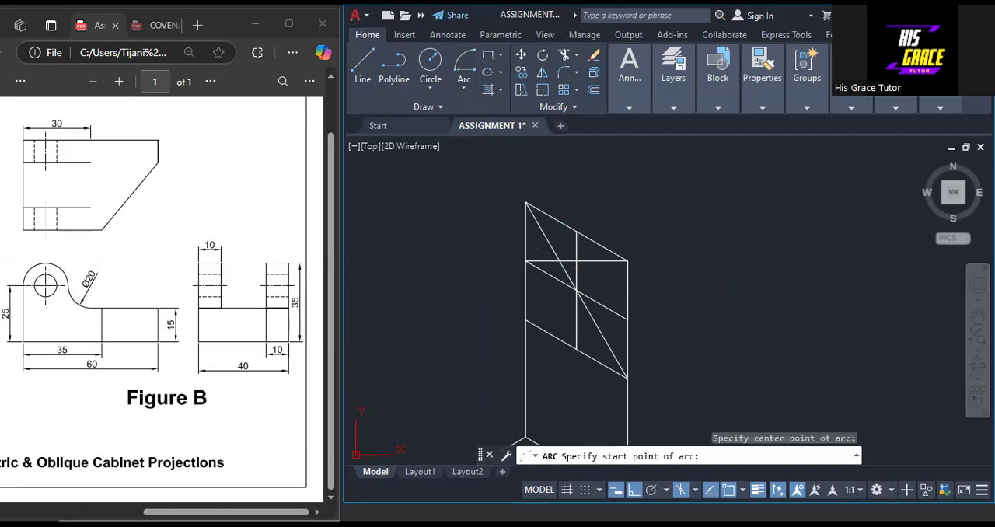
{"action": "left_click", "coordinate": [576, 232]}
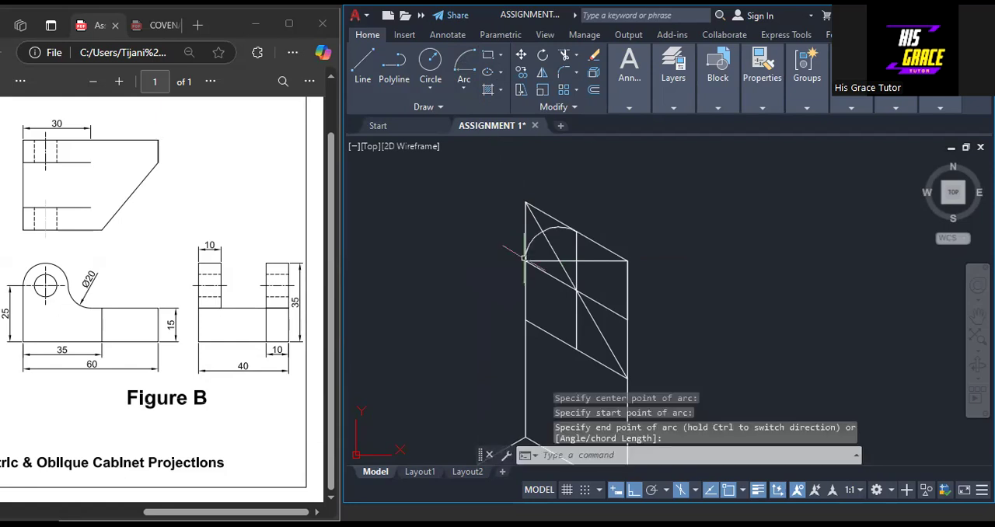
{"action": "left_click", "coordinate": [526, 260]}
{"action": "left_click", "coordinate": [628, 291]}
Erase the rear upright lug completely, including its outline, construction lines and both arcs, keeping only the base block
{"action": "scroll", "coordinate": [731, 298], "scroll_direction": "down", "scroll_amount": 2}
{"action": "scroll", "coordinate": [746, 302], "scroll_direction": "down", "scroll_amount": 2}
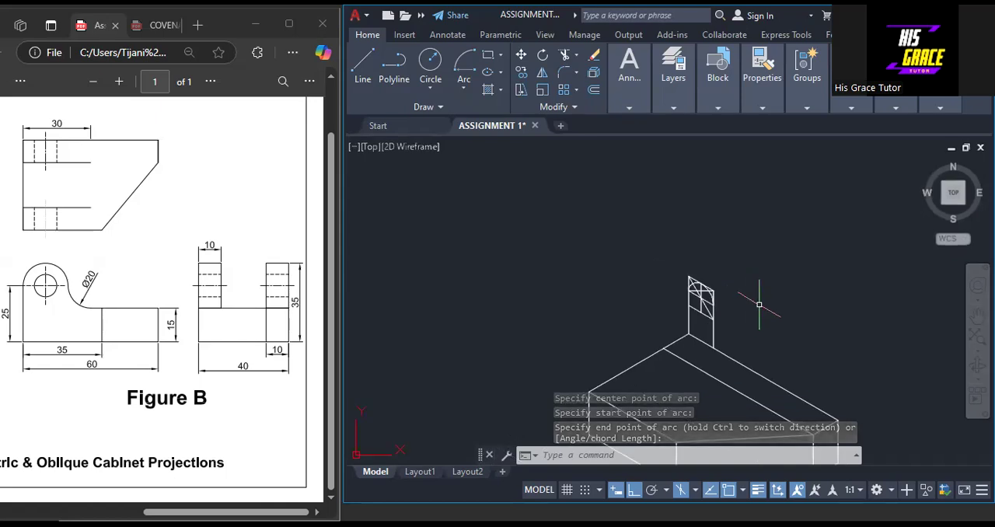
{"action": "middle_click_drag", "start_coordinate": [745, 306], "coordinate": [627, 262]}
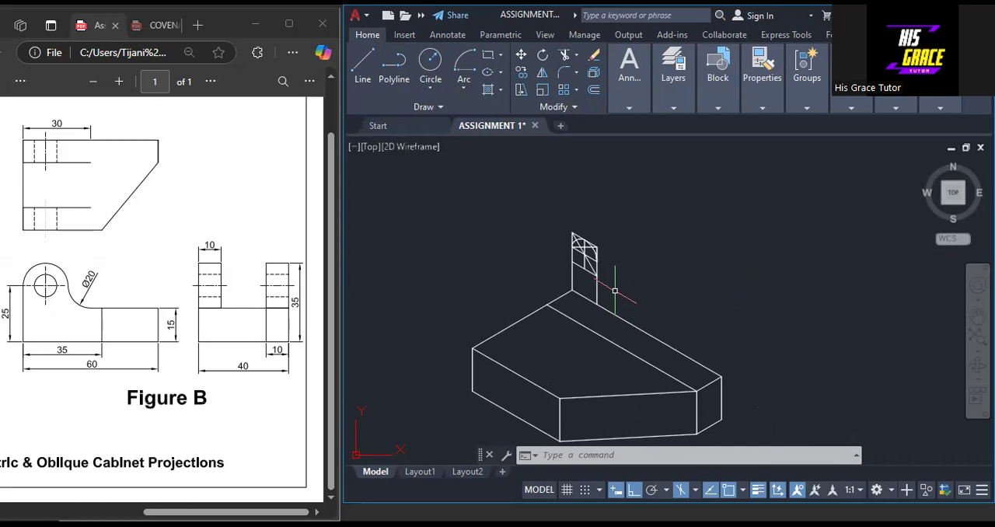
{"action": "scroll", "coordinate": [615, 290], "scroll_direction": "up", "scroll_amount": 3}
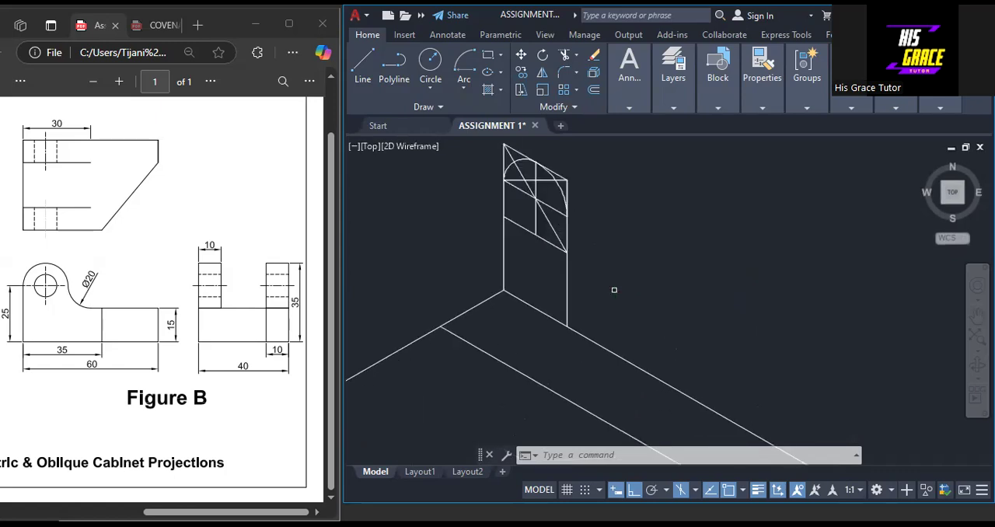
{"action": "scroll", "coordinate": [613, 288], "scroll_direction": "down", "scroll_amount": 2}
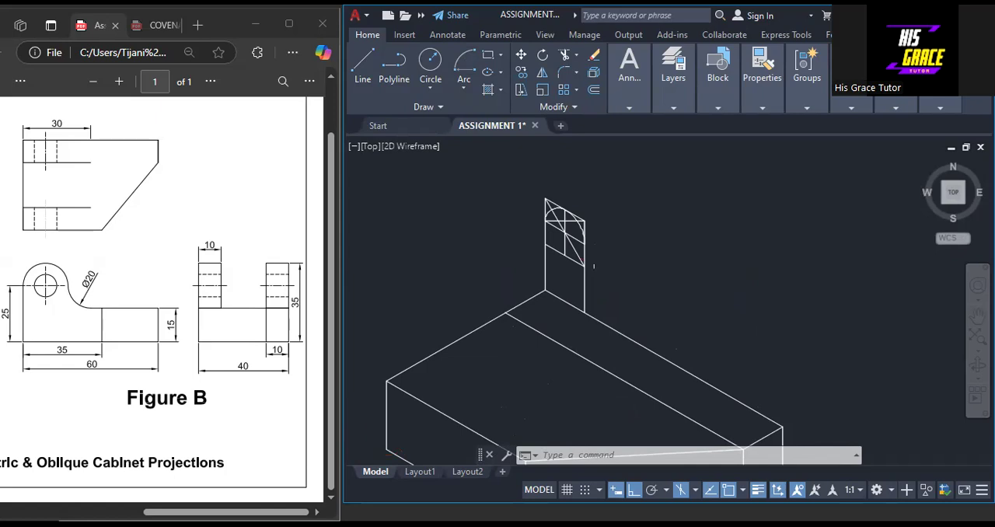
{"action": "scroll", "coordinate": [601, 270], "scroll_direction": "up", "scroll_amount": 3}
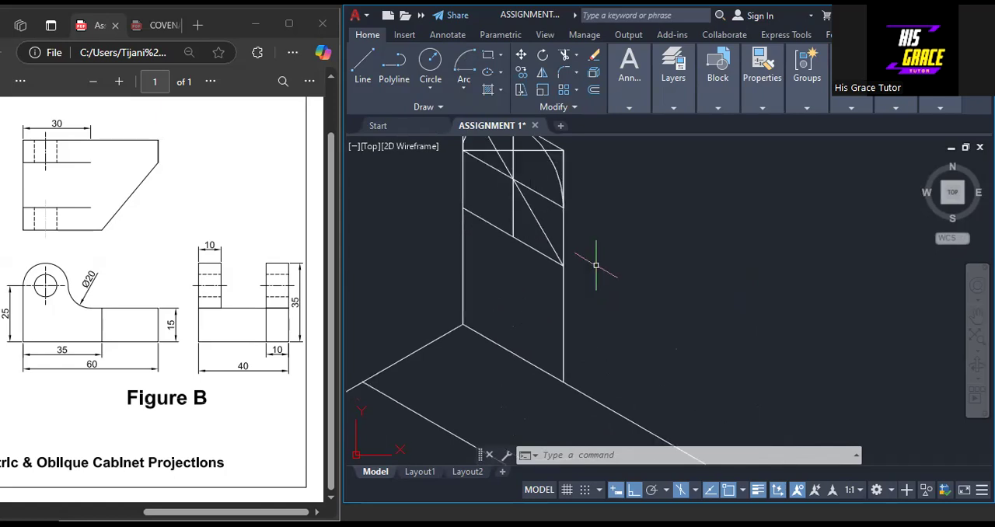
{"action": "scroll", "coordinate": [596, 265], "scroll_direction": "down", "scroll_amount": 3}
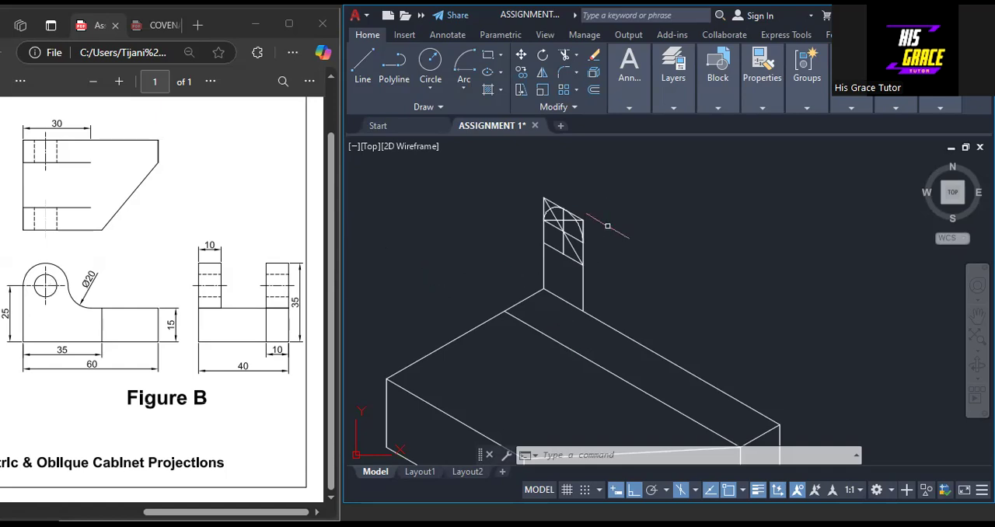
{"action": "left_click", "coordinate": [608, 202]}
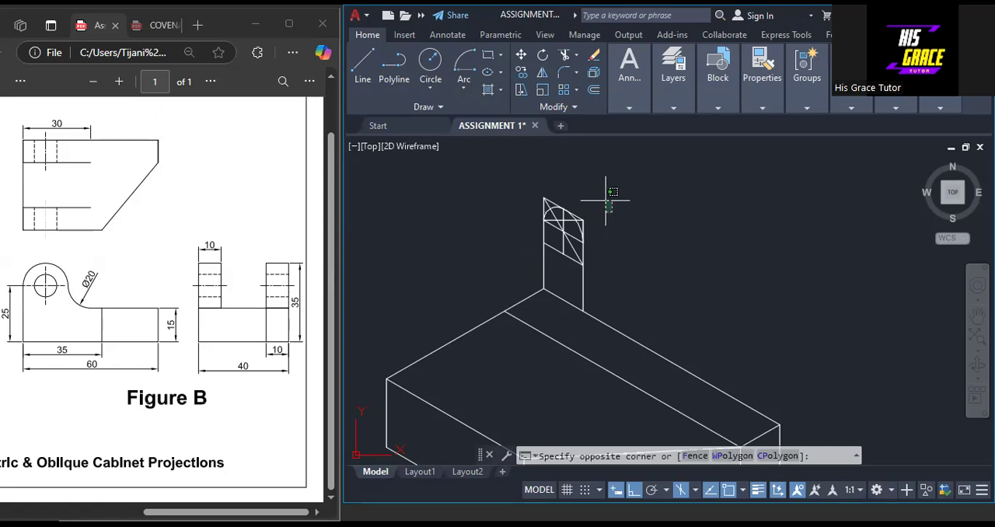
{"action": "left_click", "coordinate": [535, 285]}
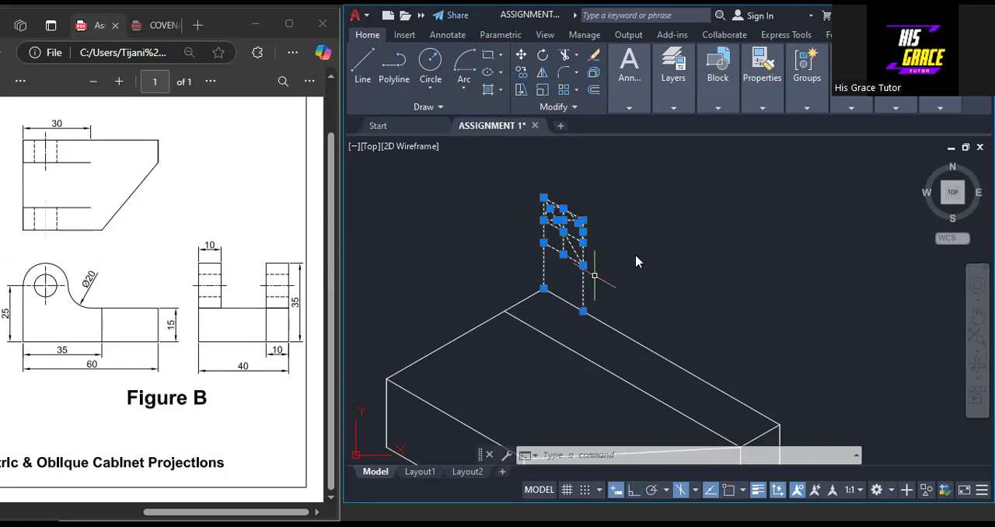
{"action": "key", "text": "Delete"}
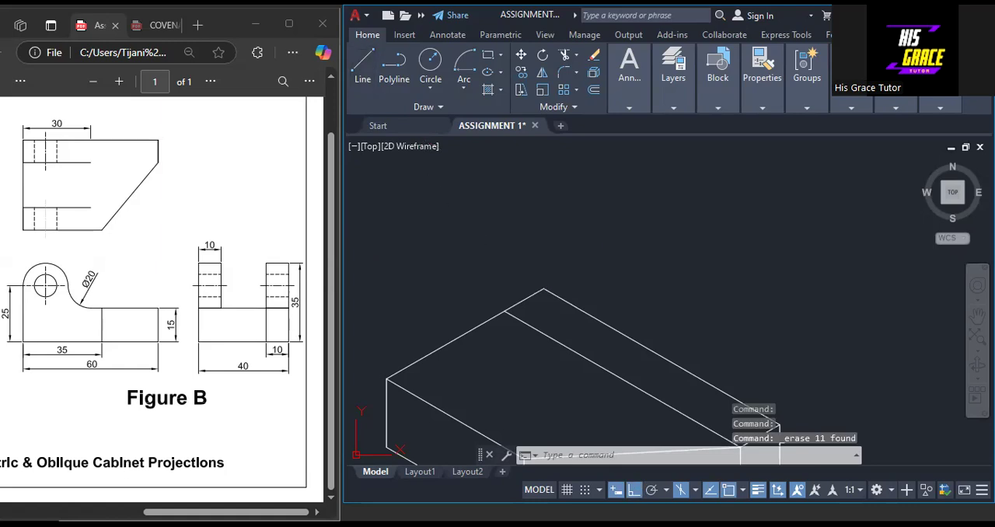
Draw an isometric square from the block's rear top corner: 20 up, 20 parallel to the long rear edge, and 20 down
{"action": "type", "text": "l"}
{"action": "key", "text": "Return"}
{"action": "left_click", "coordinate": [544, 290]}
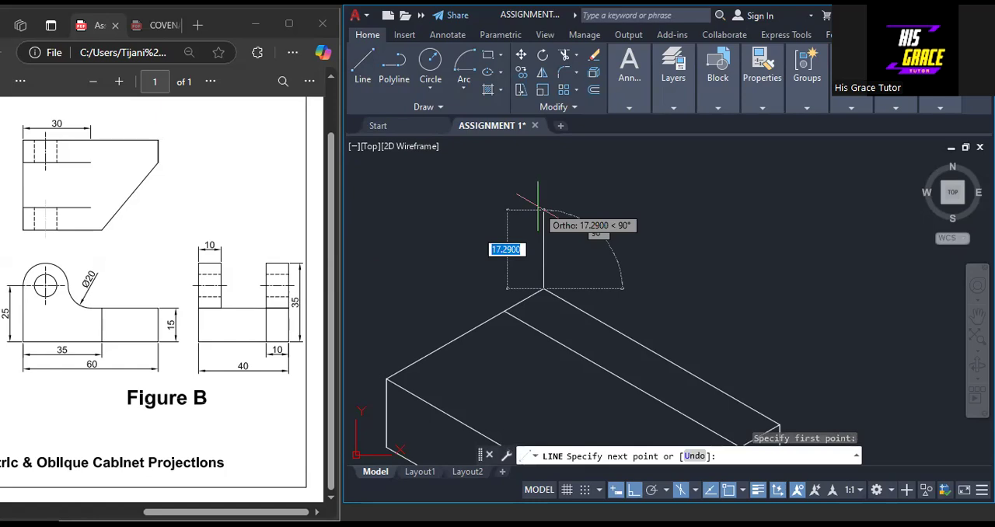
{"action": "type", "text": "20"}
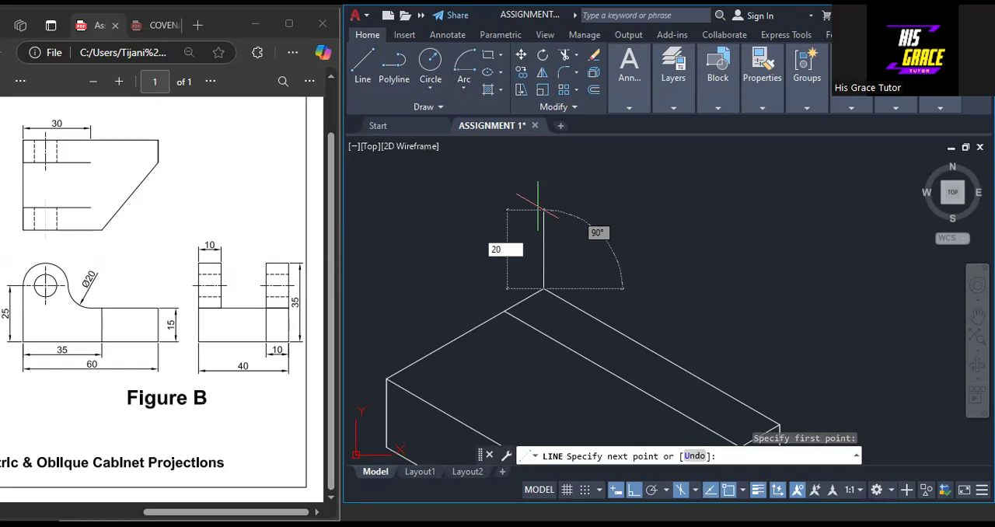
{"action": "key", "text": "Return"}
{"action": "type", "text": "2"}
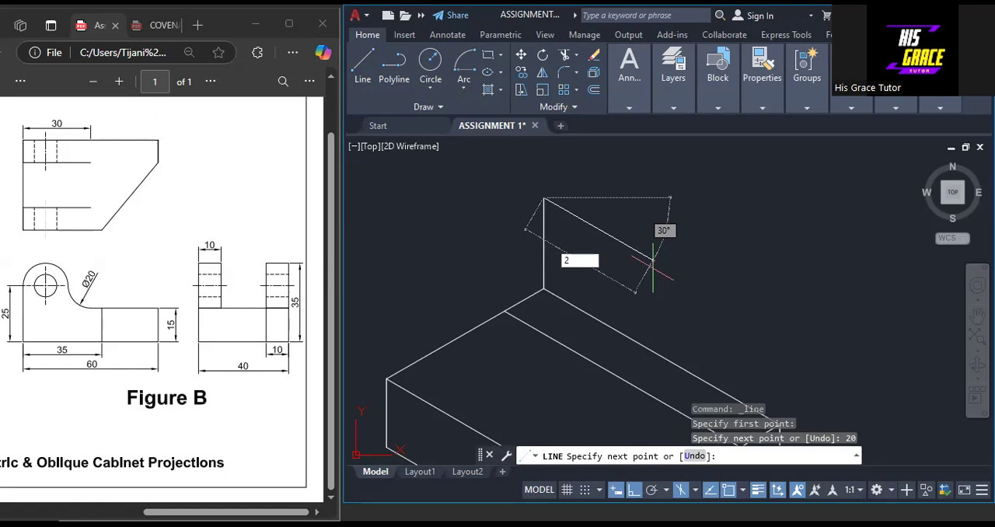
{"action": "type", "text": "0"}
{"action": "key", "text": "Return"}
{"action": "type", "text": "2"}
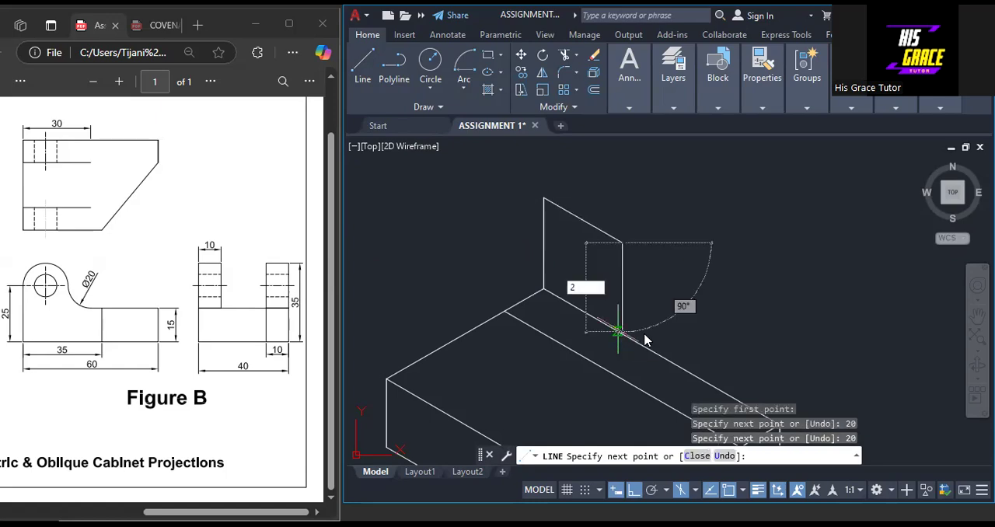
{"action": "key", "text": "Escape"}
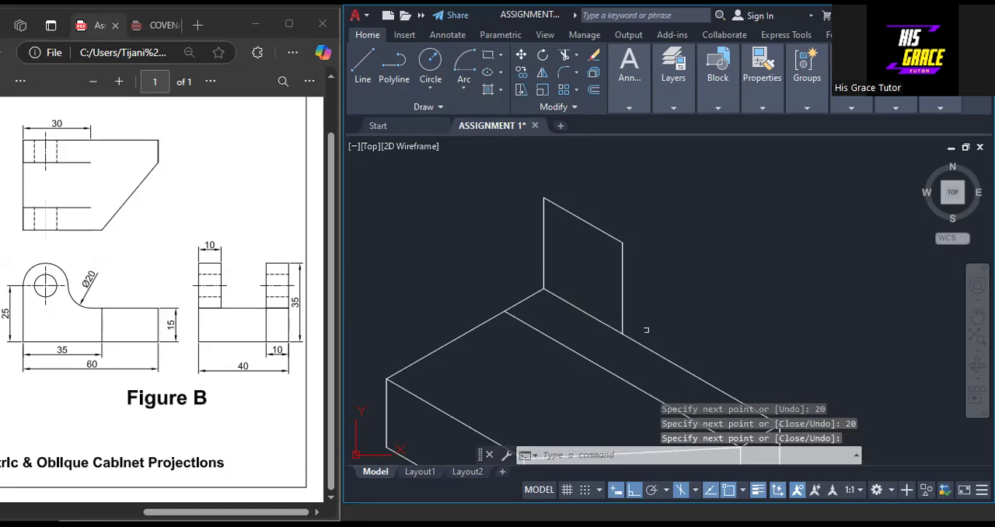
Draw the long diagonal of the new isometric square, from its lower right corner to its highest corner
{"action": "right_click", "coordinate": [687, 203]}
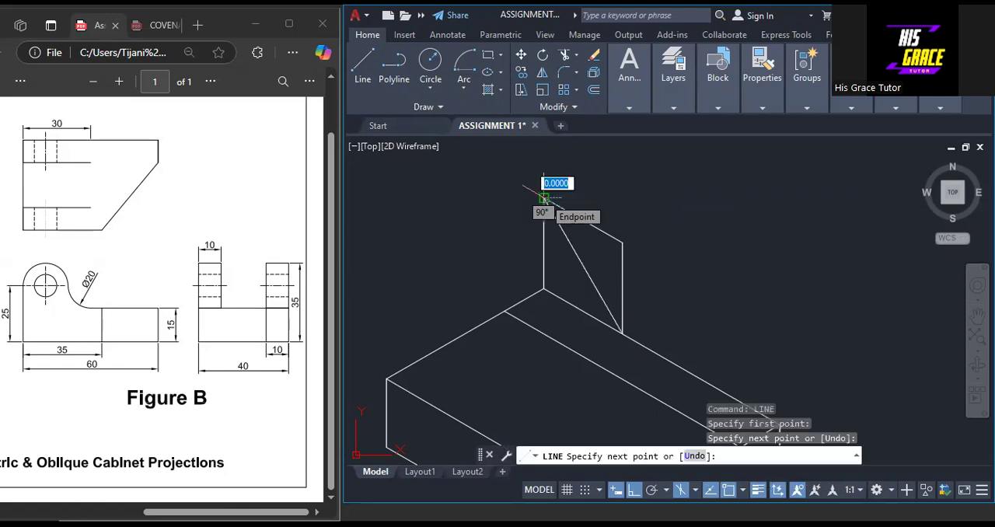
{"action": "right_click", "coordinate": [545, 199]}
{"action": "left_click", "coordinate": [556, 211]}
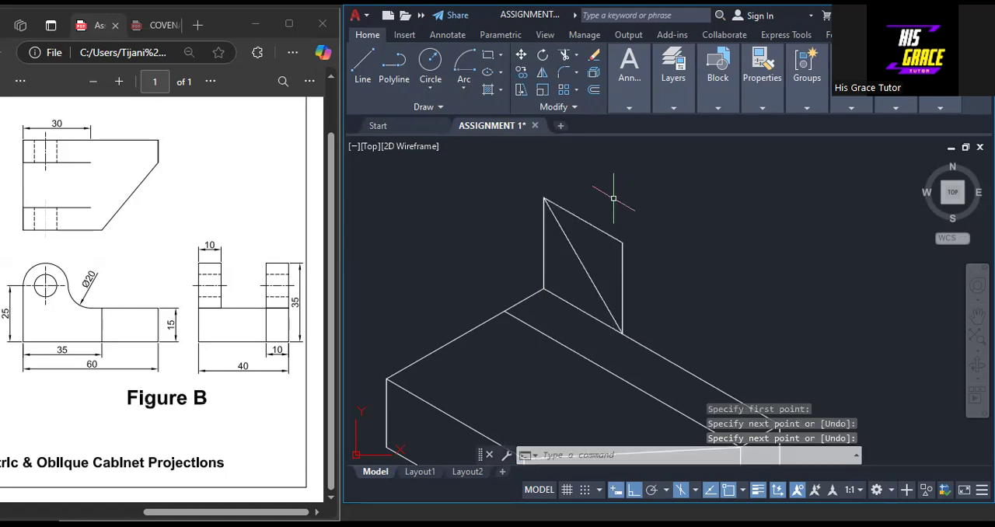
Draw the square's centre lines: one joining the vertical sides' midpoints, and one 20 long straight down from the top edge's midpoint
{"action": "right_click", "coordinate": [615, 202]}
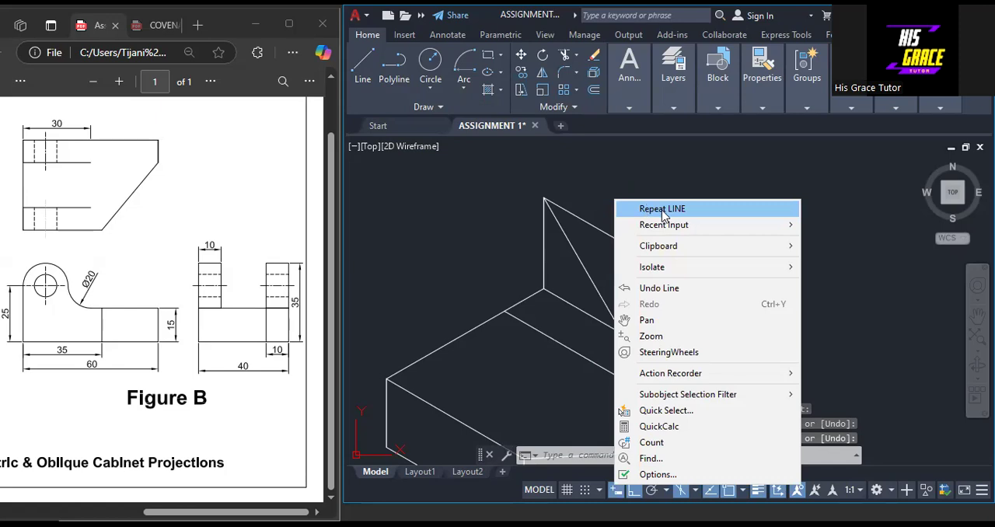
{"action": "key", "text": "Return"}
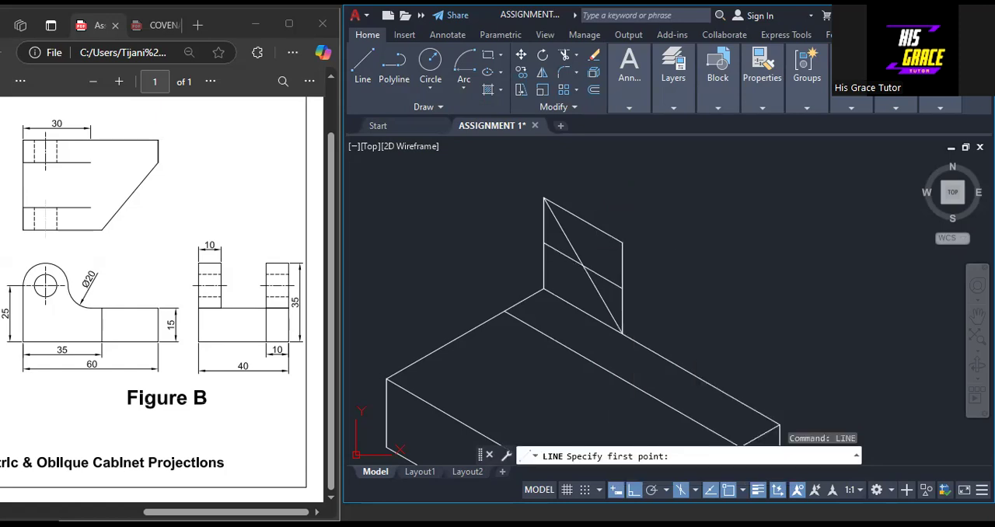
{"action": "left_click", "coordinate": [583, 220]}
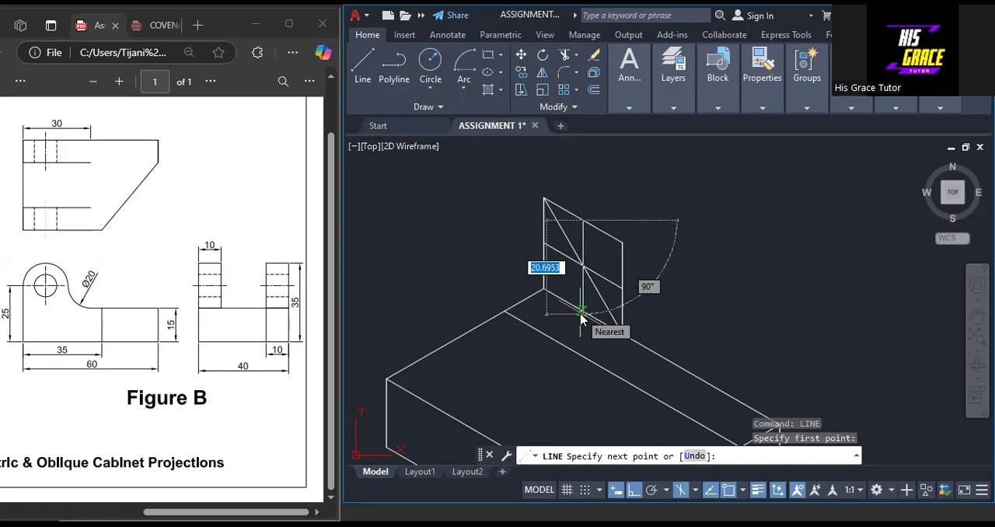
{"action": "type", "text": "20"}
{"action": "key", "text": "Return"}
{"action": "right_click", "coordinate": [584, 315]}
{"action": "left_click", "coordinate": [615, 323]}
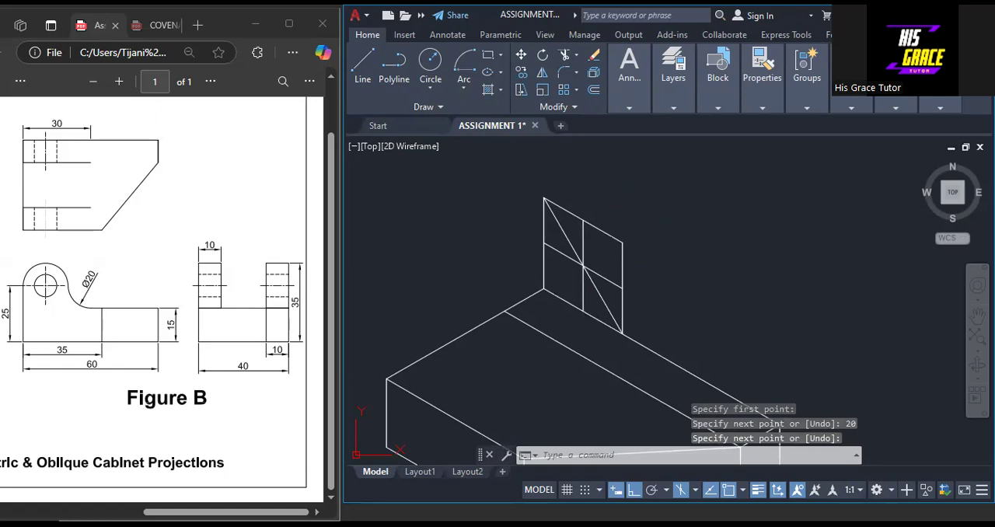
Draw a line from the square's upper right corner to the midpoint of its left vertical side
{"action": "key", "text": "Return"}
{"action": "left_click", "coordinate": [622, 243]}
{"action": "left_click", "coordinate": [545, 243]}
{"action": "right_click", "coordinate": [546, 243]}
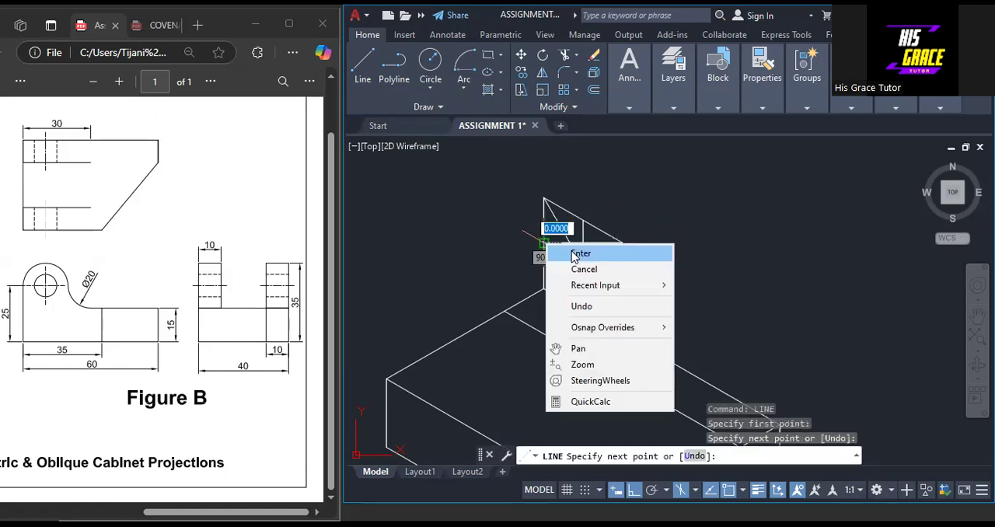
{"action": "left_click", "coordinate": [574, 254]}
Draw two Center, Start, End arcs inside the 20 square: small from top-edge midpoint to left-side midpoint, large from right-side midpoint to top-edge midpoint
{"action": "scroll", "coordinate": [573, 250], "scroll_direction": "up", "scroll_amount": 4}
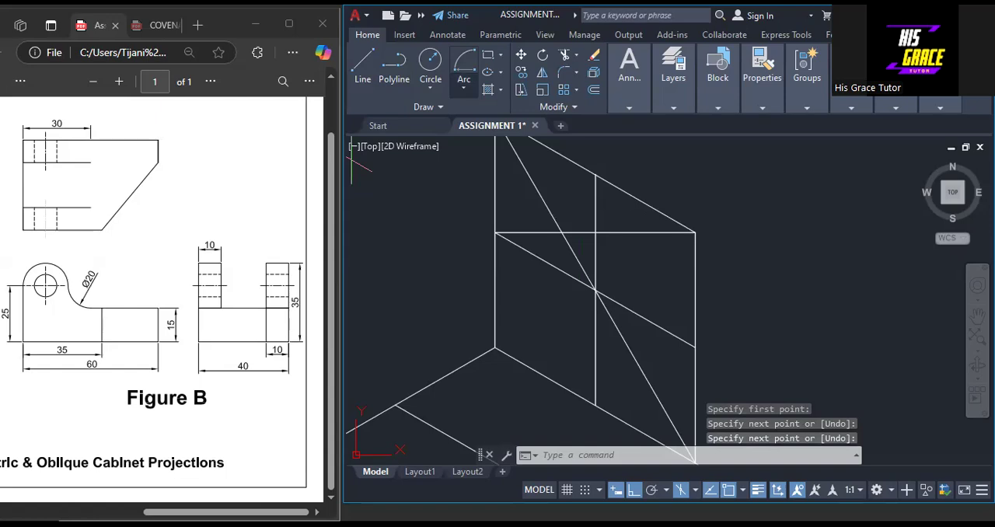
{"action": "left_click", "coordinate": [463, 63]}
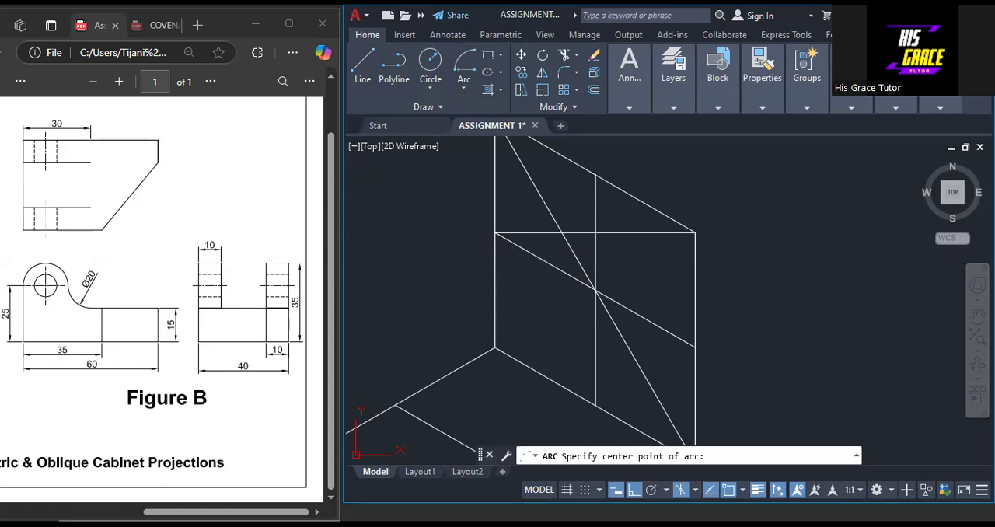
{"action": "left_click", "coordinate": [563, 233]}
{"action": "left_click", "coordinate": [595, 174]}
{"action": "left_click", "coordinate": [496, 232]}
{"action": "right_click", "coordinate": [500, 233]}
{"action": "left_click", "coordinate": [436, 239]}
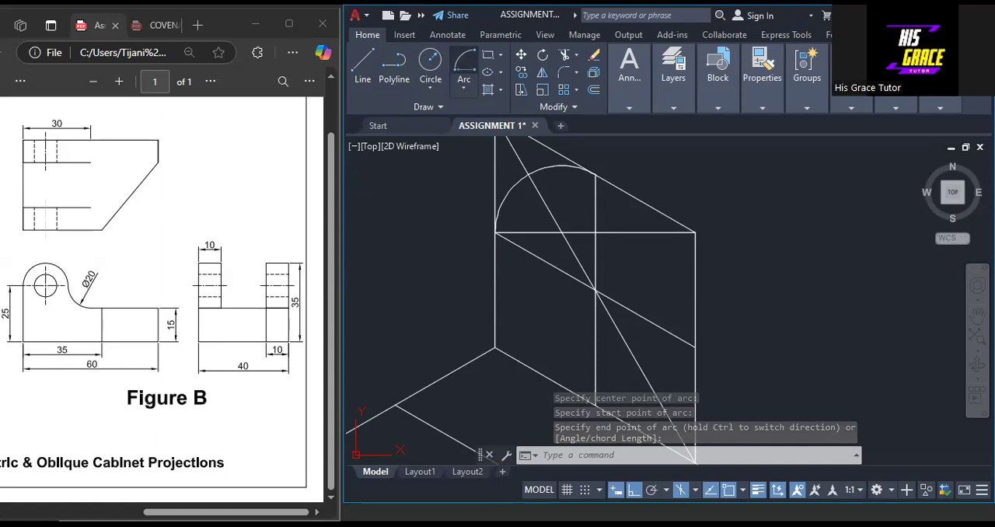
{"action": "scroll", "coordinate": [778, 259], "scroll_direction": "down", "scroll_amount": 4}
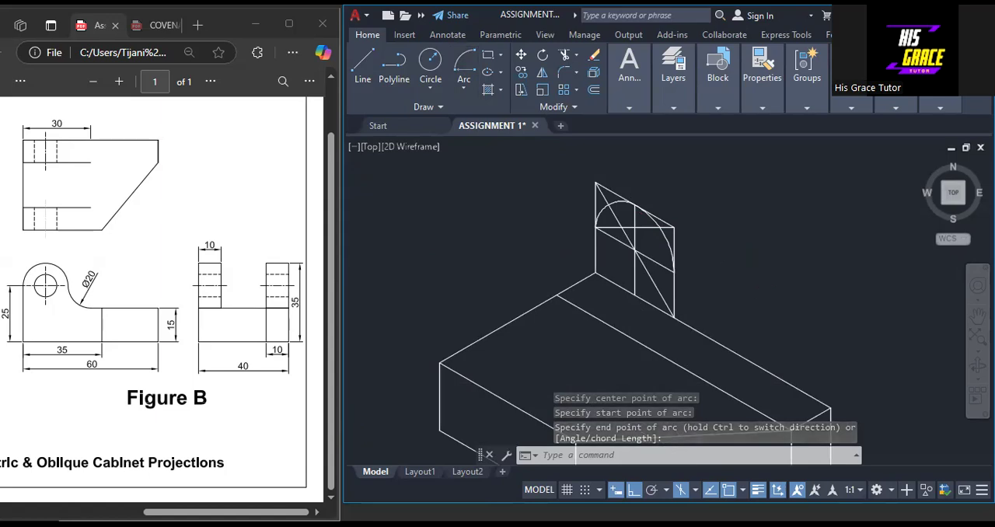
Lengthen the 20 square's sloping centre line by 10 beyond the midpoint of the square's right vertical side
{"action": "scroll", "coordinate": [736, 278], "scroll_direction": "up", "scroll_amount": 2}
{"action": "middle_click_drag", "start_coordinate": [736, 278], "coordinate": [663, 268]}
{"action": "scroll", "coordinate": [653, 267], "scroll_direction": "down", "scroll_amount": 2}
{"action": "scroll", "coordinate": [613, 271], "scroll_direction": "up", "scroll_amount": 4}
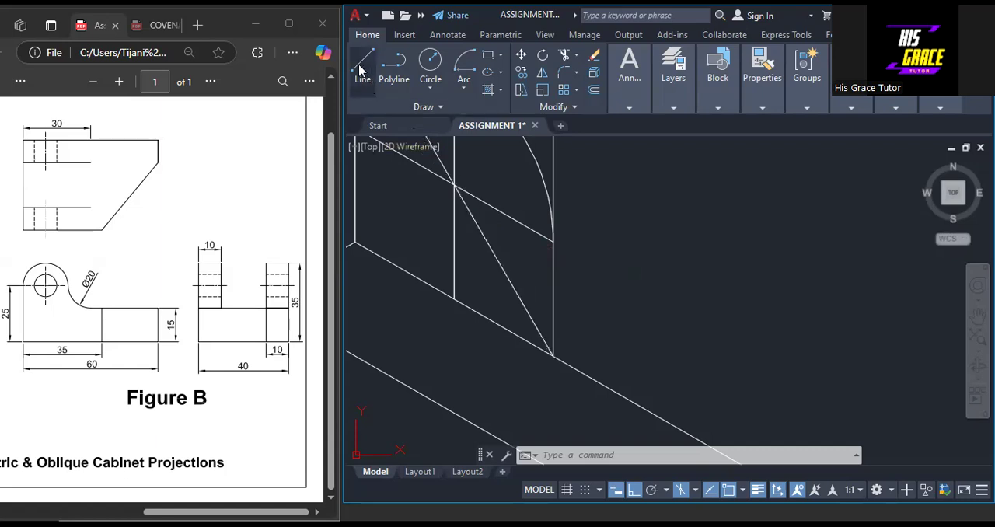
{"action": "left_click", "coordinate": [527, 227]}
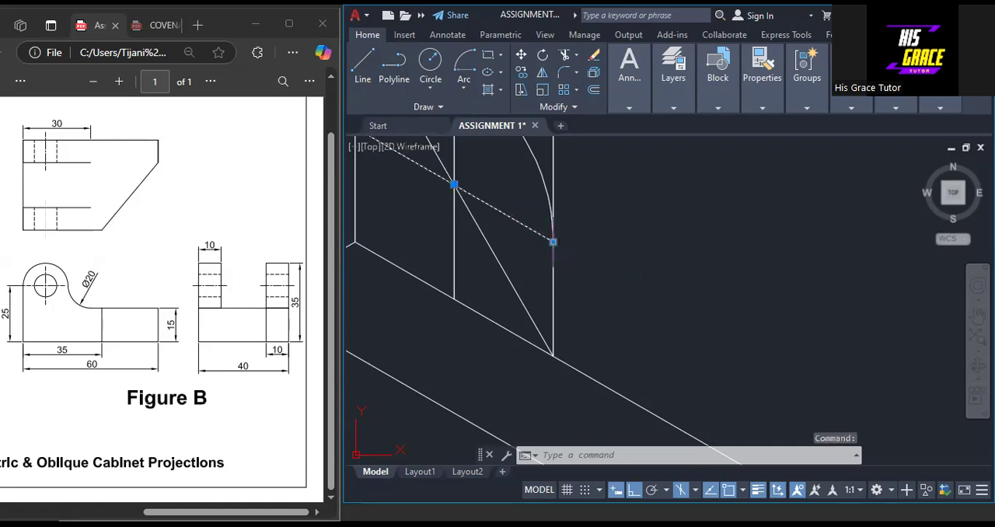
{"action": "left_click", "coordinate": [552, 241]}
{"action": "mouse_move", "coordinate": [553, 242]}
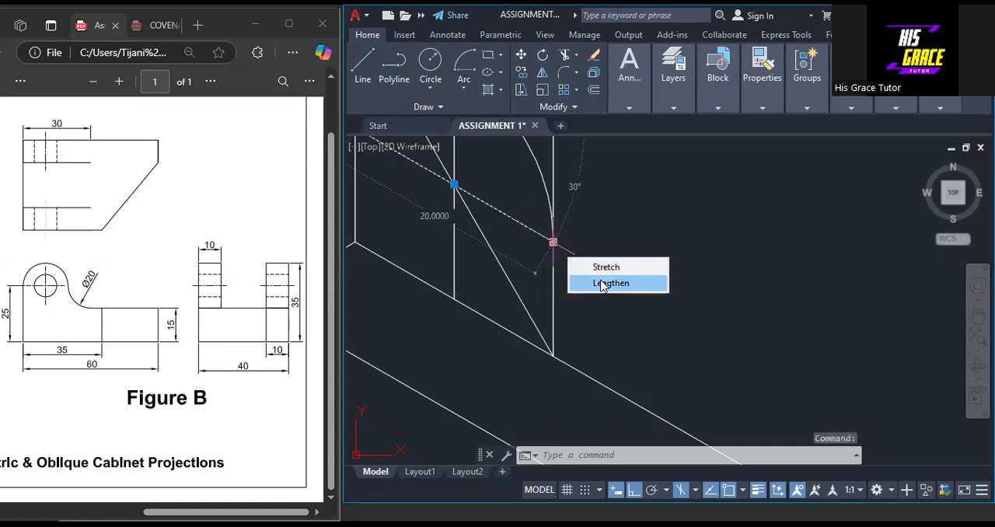
{"action": "left_click", "coordinate": [612, 284]}
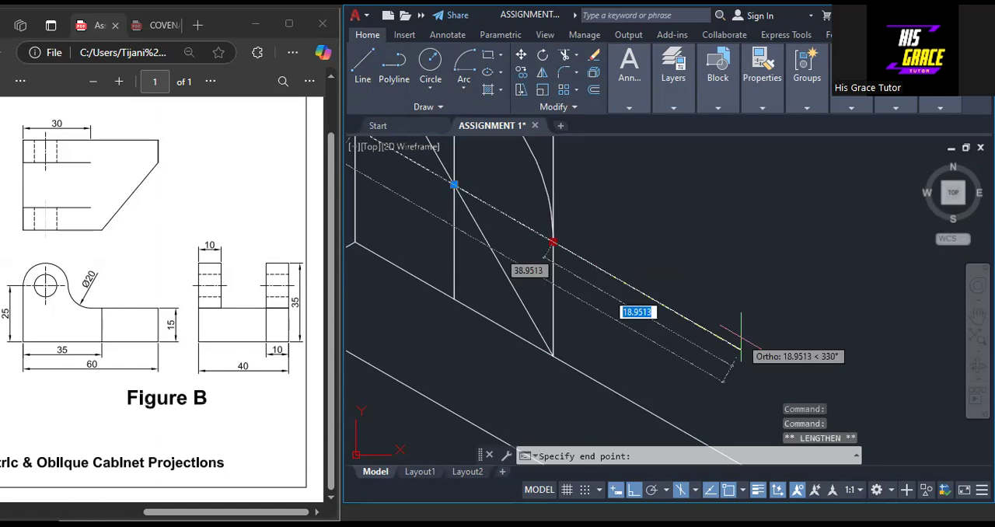
{"action": "type", "text": "1"}
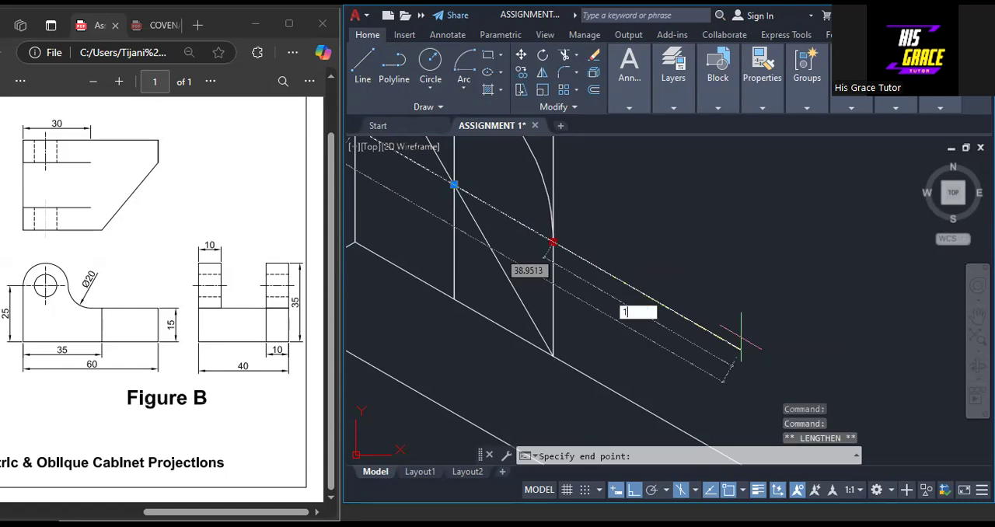
{"action": "type", "text": "0"}
{"action": "key", "text": "Return"}
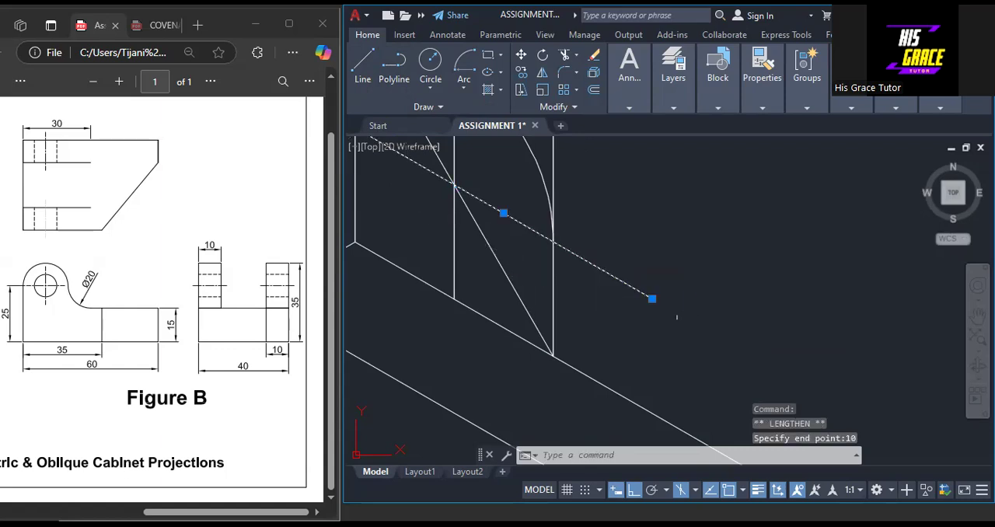
{"action": "key", "text": "Escape"}
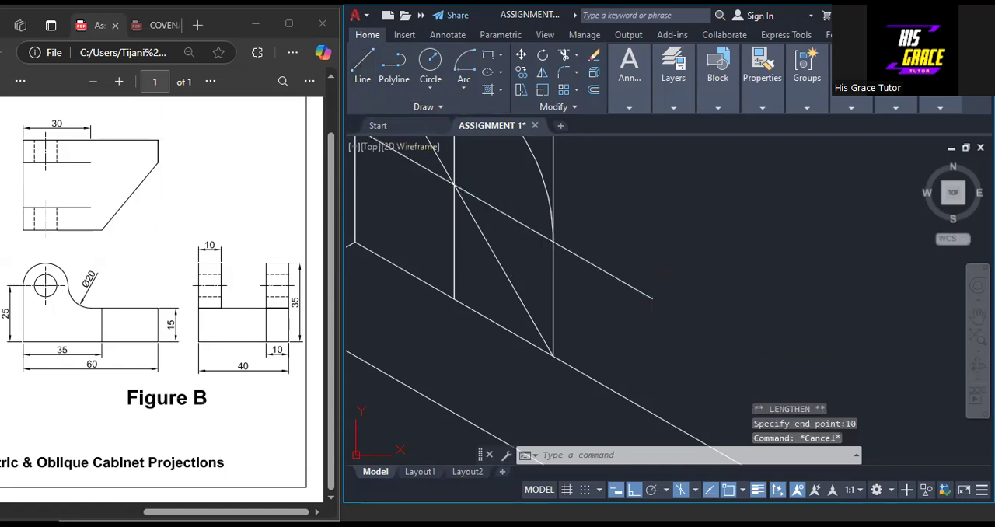
Draw a vertical line 10 long straight down from the outer end of the lengthened centre line
{"action": "left_click", "coordinate": [363, 67]}
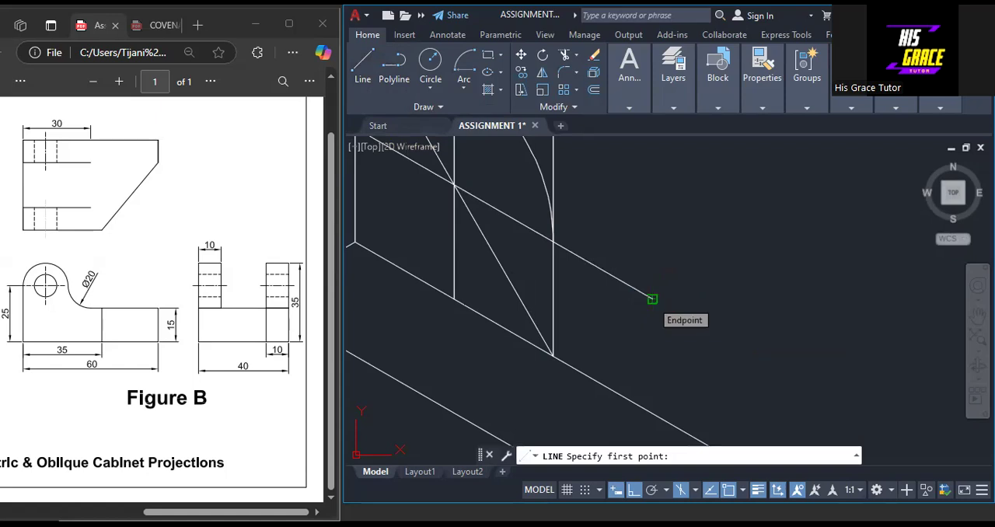
{"action": "left_click", "coordinate": [652, 299]}
{"action": "type", "text": "10"}
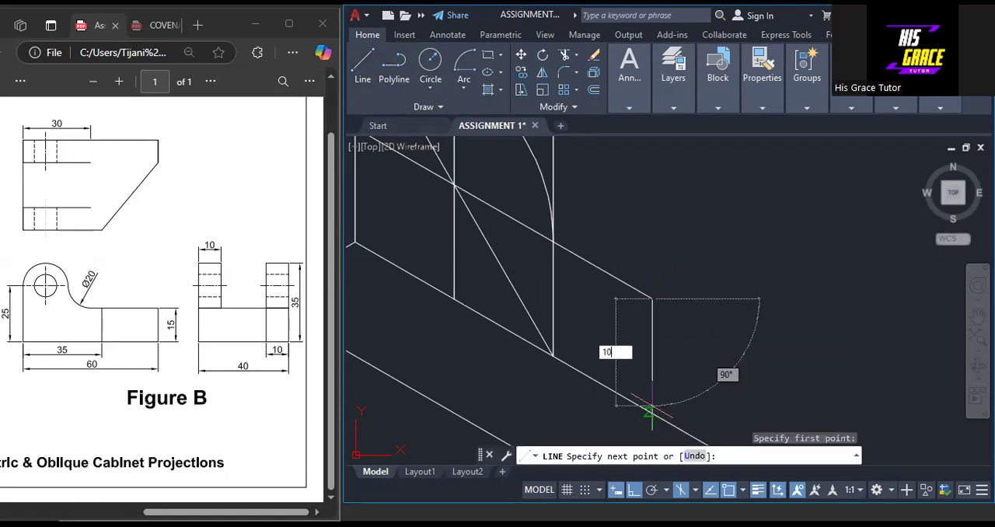
{"action": "key", "text": "Return"}
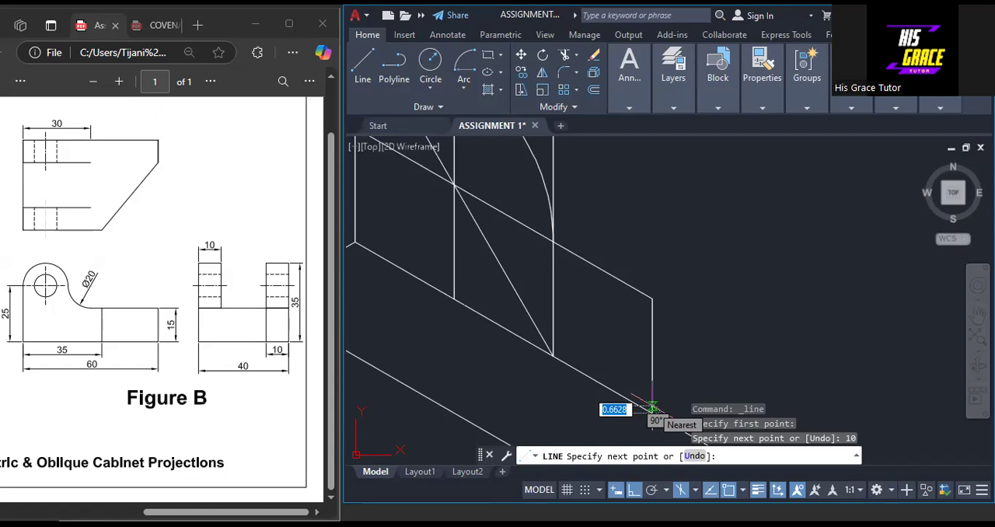
{"action": "key", "text": "Return"}
{"action": "key", "text": "Return"}
Draw the long diagonal of the new 10 square, from its lower right corner to its upper left corner
{"action": "left_click", "coordinate": [653, 412]}
{"action": "left_click", "coordinate": [553, 242]}
{"action": "right_click", "coordinate": [551, 245]}
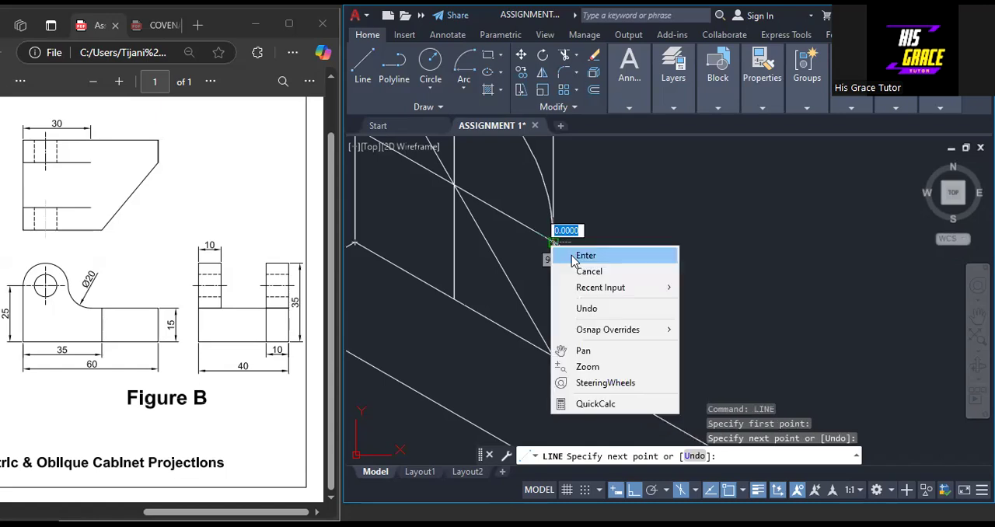
{"action": "left_click", "coordinate": [575, 256]}
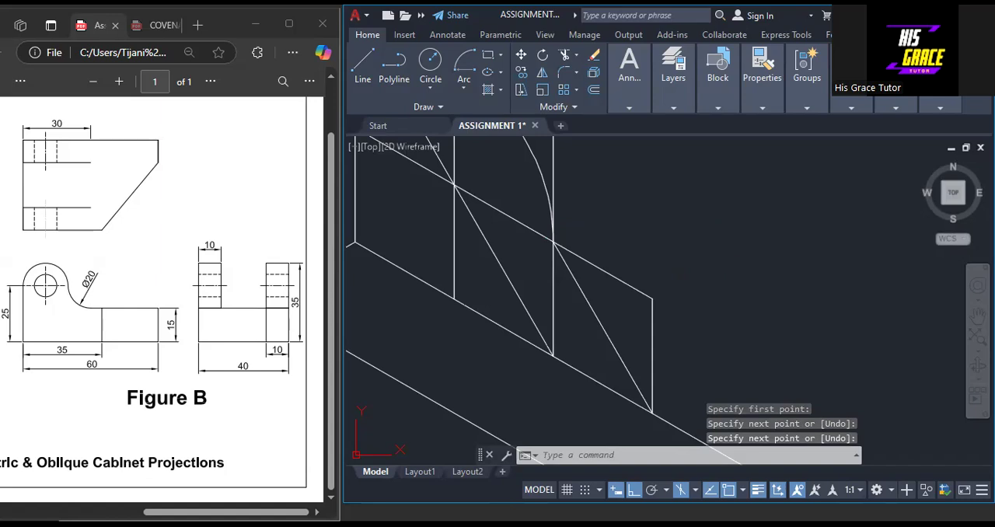
Draw a sloping centre line 10 long across the small square, starting from the midpoint of its right vertical side
{"action": "key", "text": "Return"}
{"action": "left_click", "coordinate": [652, 356]}
{"action": "type", "text": "1"}
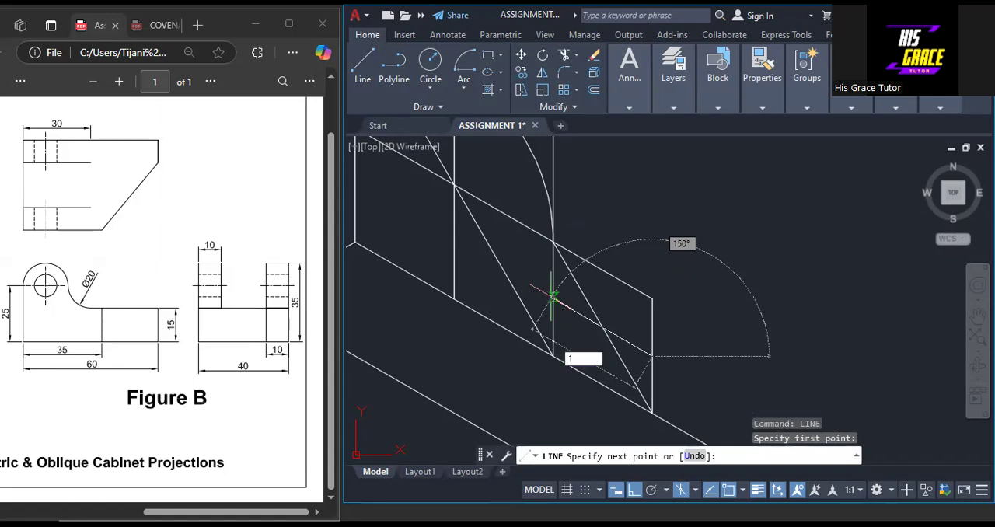
{"action": "type", "text": "0"}
{"action": "key", "text": "Return"}
{"action": "right_click", "coordinate": [553, 300]}
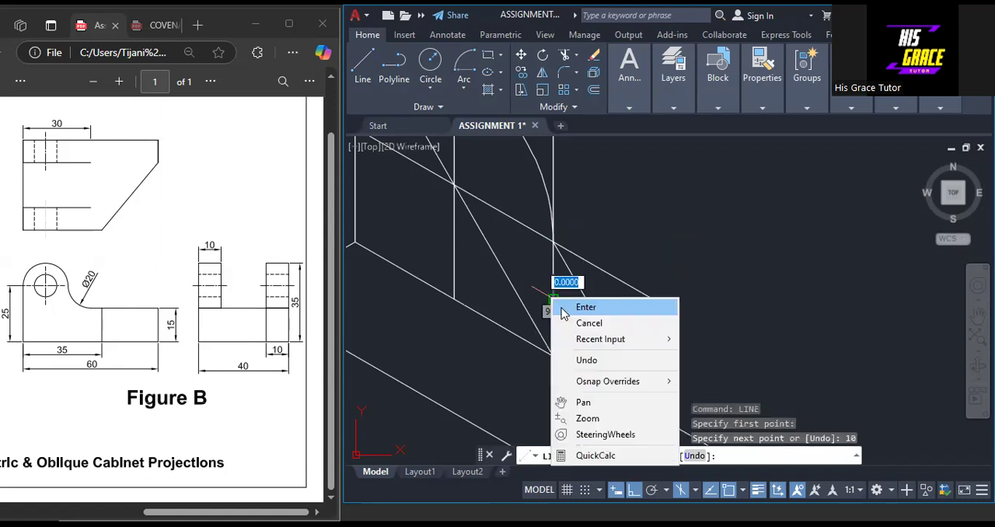
{"action": "left_click", "coordinate": [585, 307]}
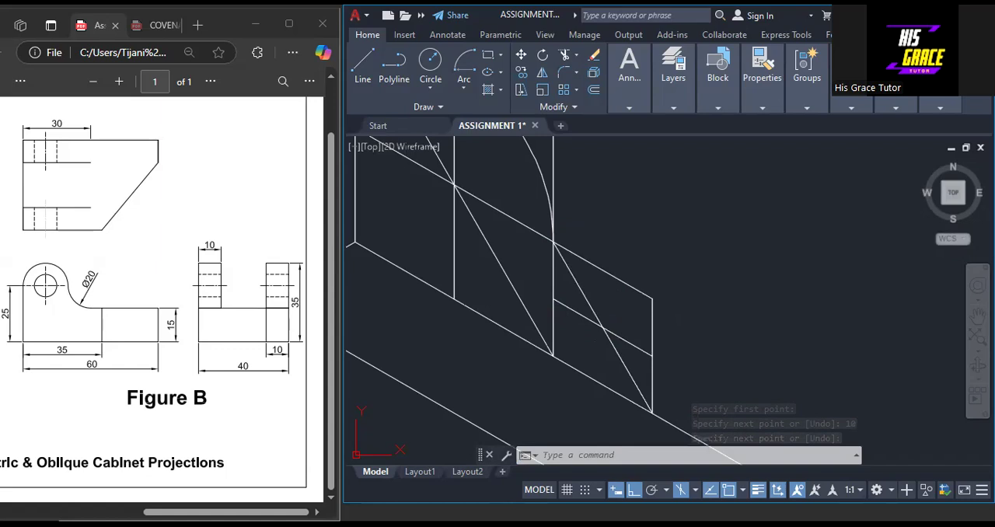
Draw a line from the small square's upper right corner 5 back along its top edge, continuing 10 straight down as the vertical centre line
{"action": "key", "text": "Return"}
{"action": "left_click", "coordinate": [653, 298]}
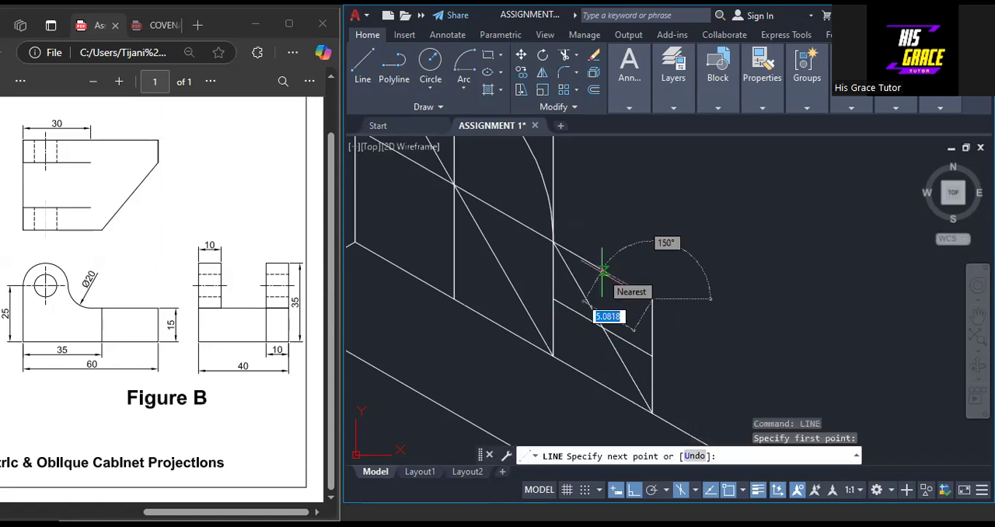
{"action": "type", "text": "5"}
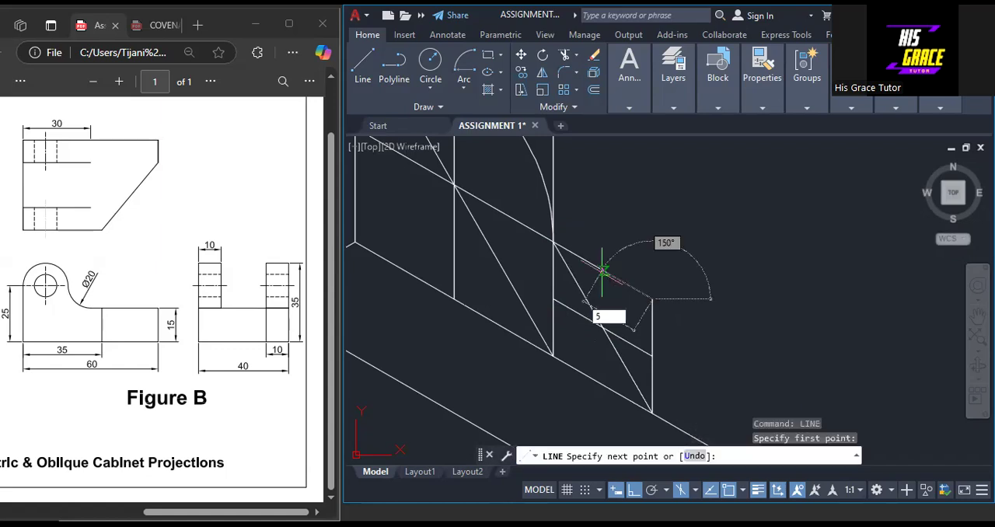
{"action": "key", "text": "Return"}
{"action": "type", "text": "10"}
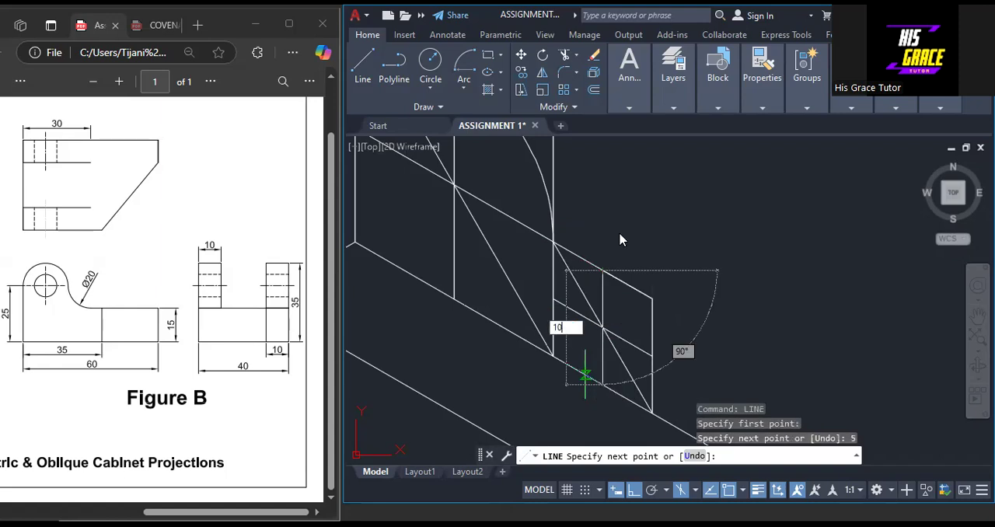
{"action": "key", "text": "Return"}
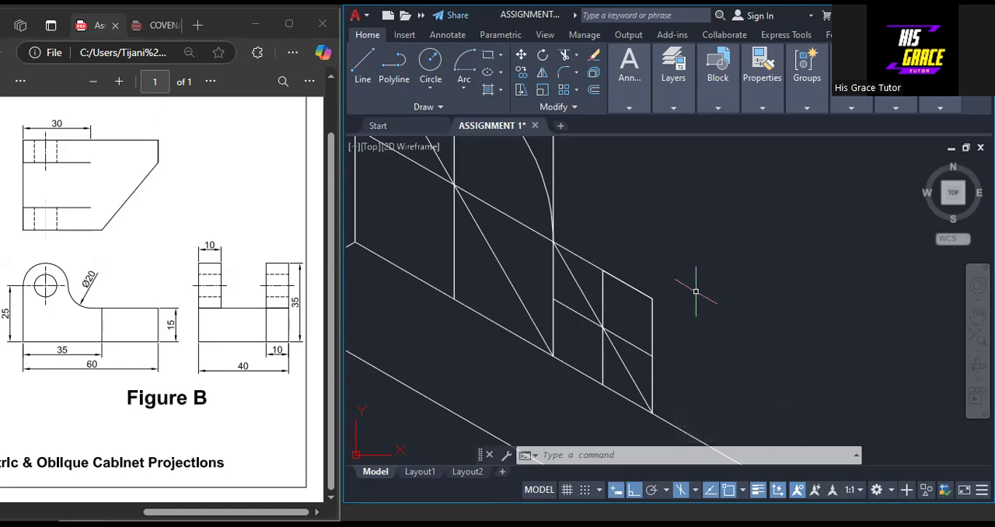
{"action": "right_click_drag", "start_coordinate": [696, 292], "coordinate": [731, 18]}
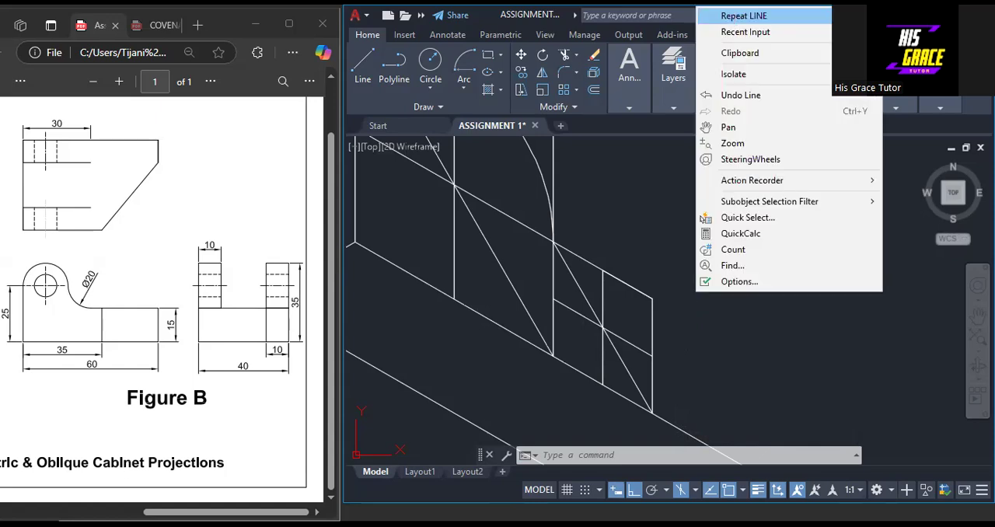
{"action": "left_click", "coordinate": [739, 16]}
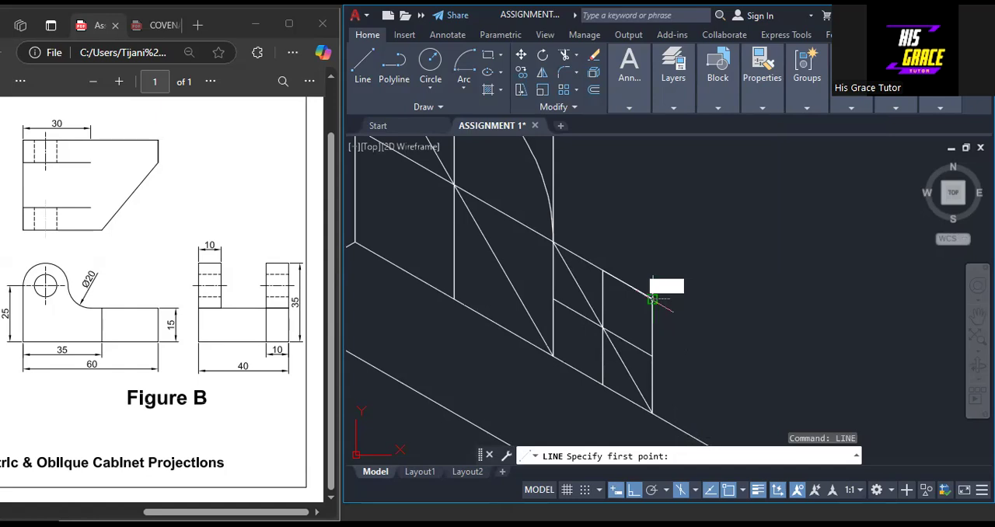
{"action": "left_click", "coordinate": [652, 299]}
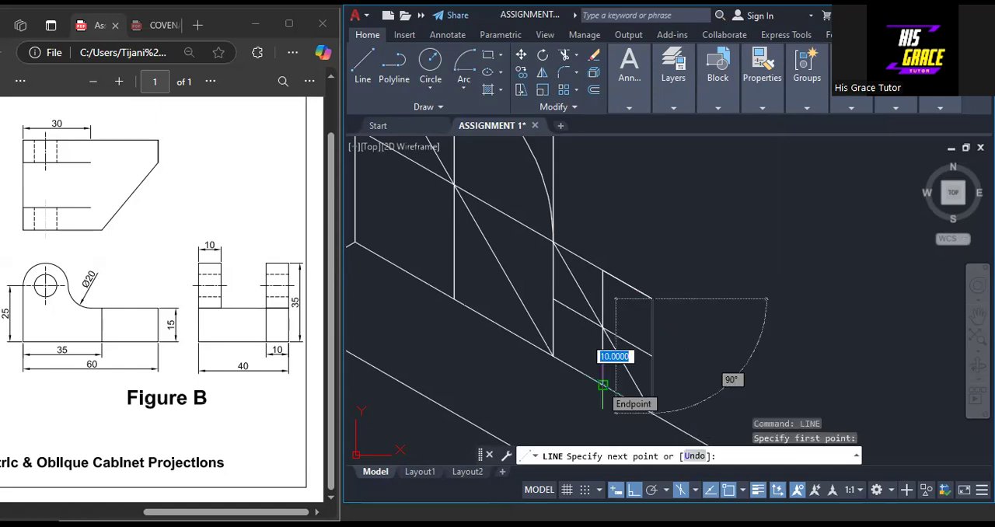
{"action": "left_click", "coordinate": [602, 385]}
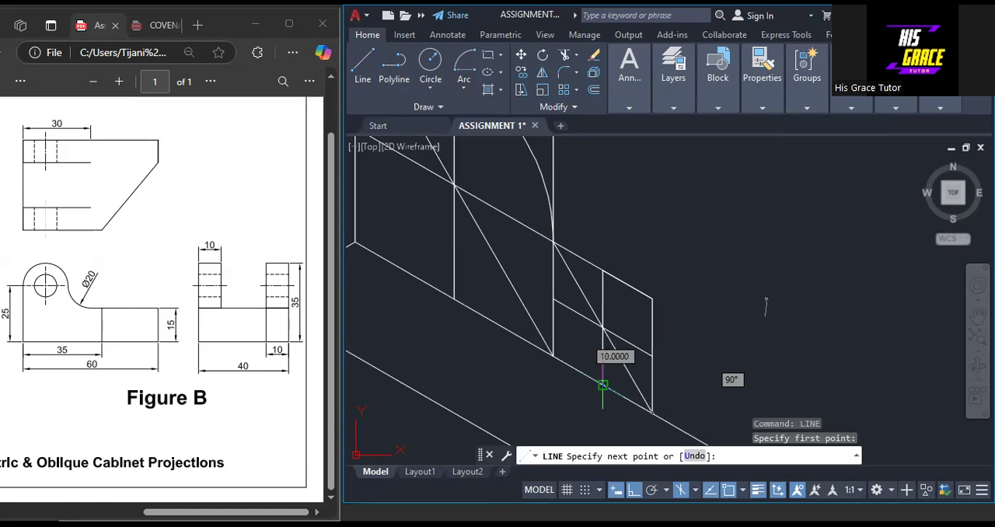
{"action": "key", "text": "Escape"}
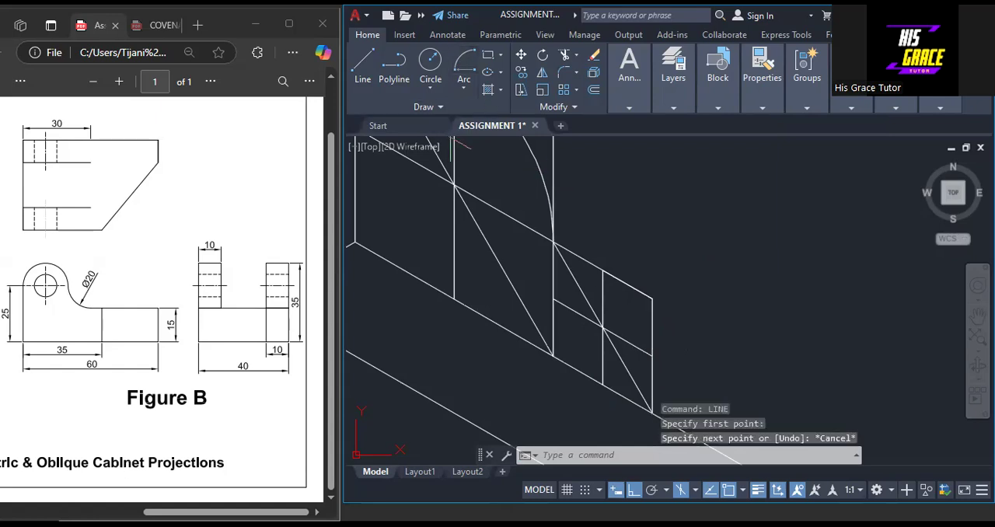
Draw a Center, Start, End arc centred on the small square's upper right corner, from its left side's midpoint to its bottom edge's midpoint
{"action": "left_click", "coordinate": [464, 64]}
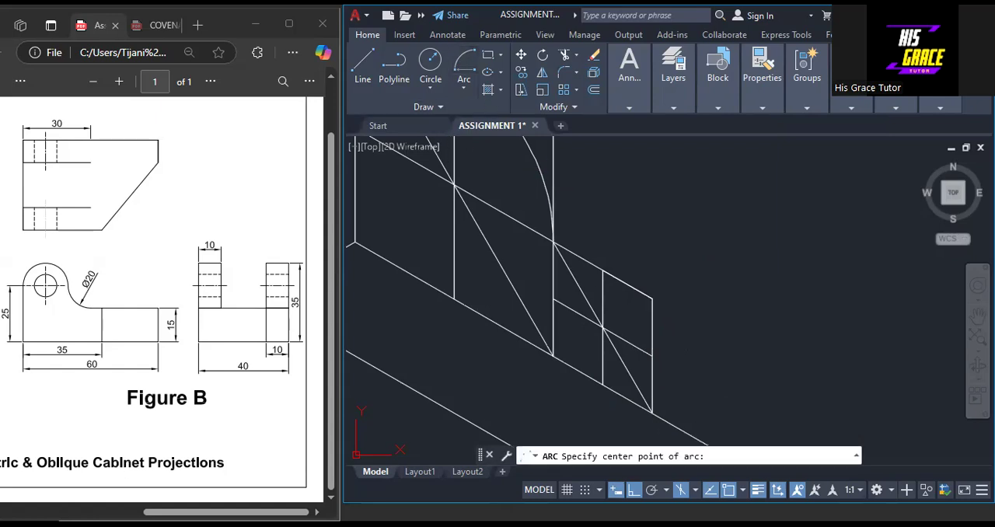
{"action": "left_click", "coordinate": [652, 298]}
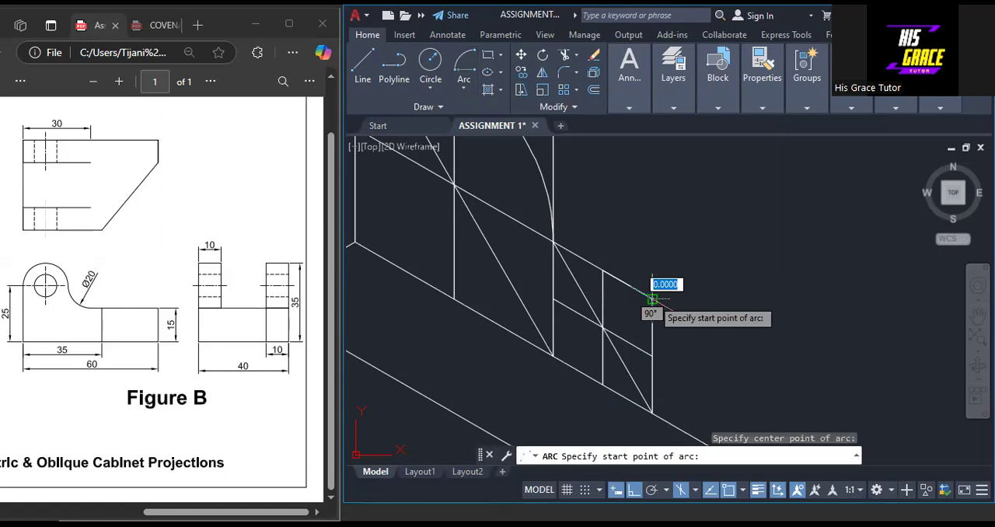
{"action": "left_click", "coordinate": [553, 299]}
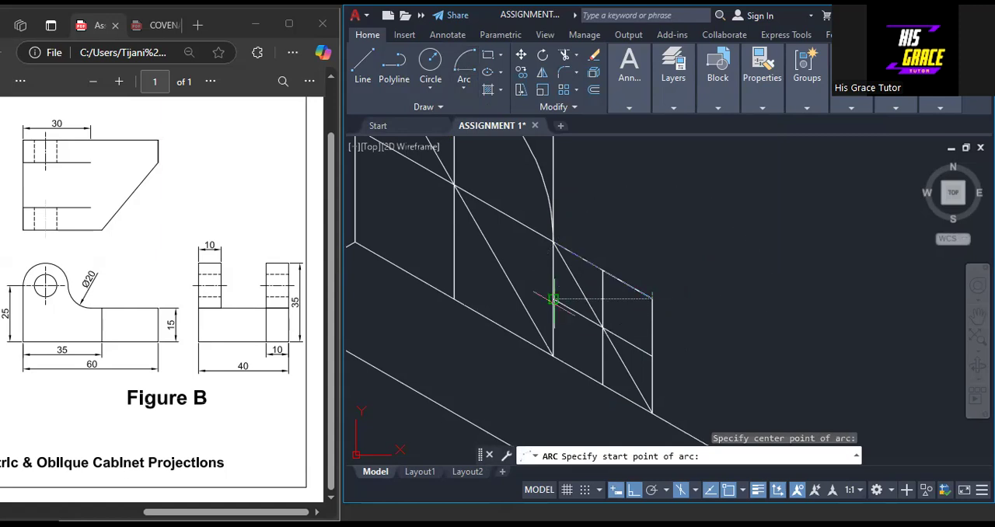
{"action": "left_click", "coordinate": [553, 299]}
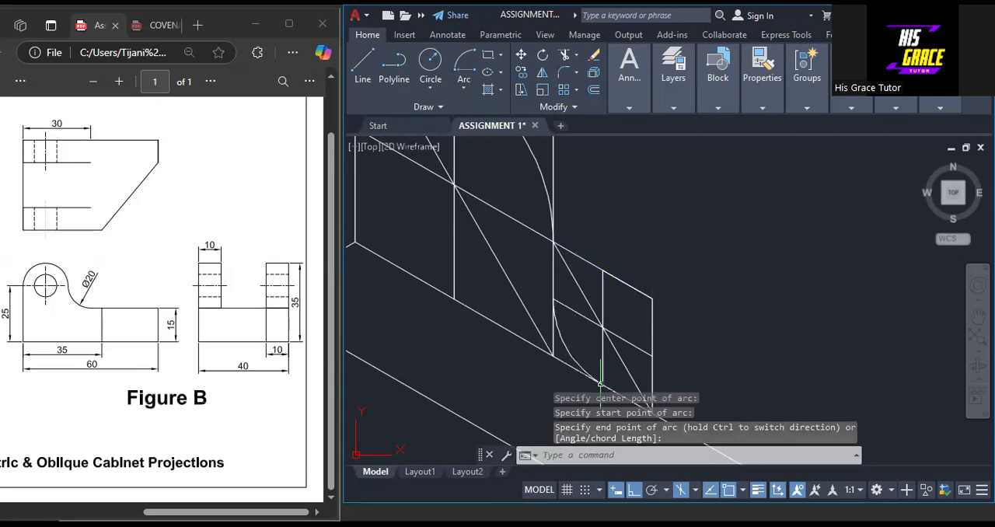
{"action": "key", "text": "Escape"}
Trim away the small square's sides, centre lines and diagonal so only the concave fillet arc remains beside the rear lug
{"action": "scroll", "coordinate": [776, 296], "scroll_direction": "down", "scroll_amount": 3}
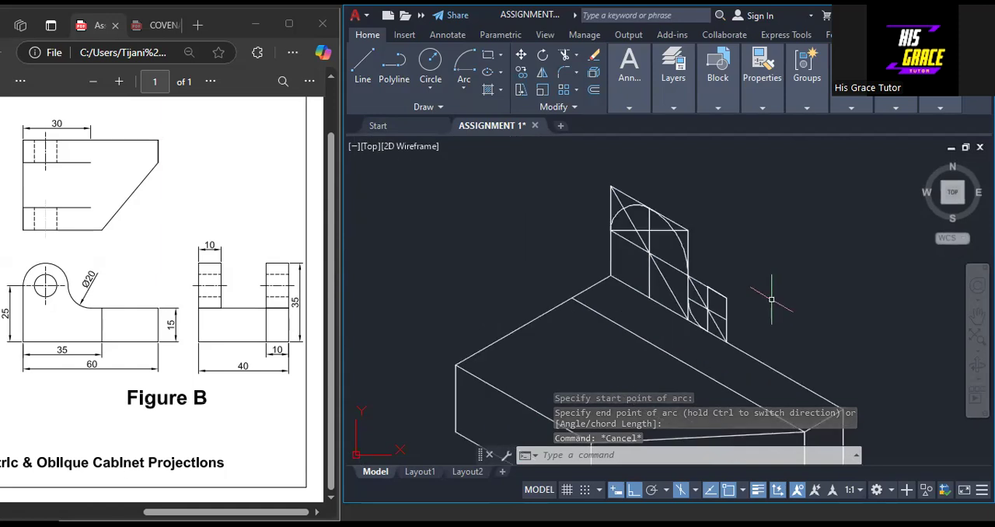
{"action": "scroll", "coordinate": [747, 301], "scroll_direction": "up", "scroll_amount": 5}
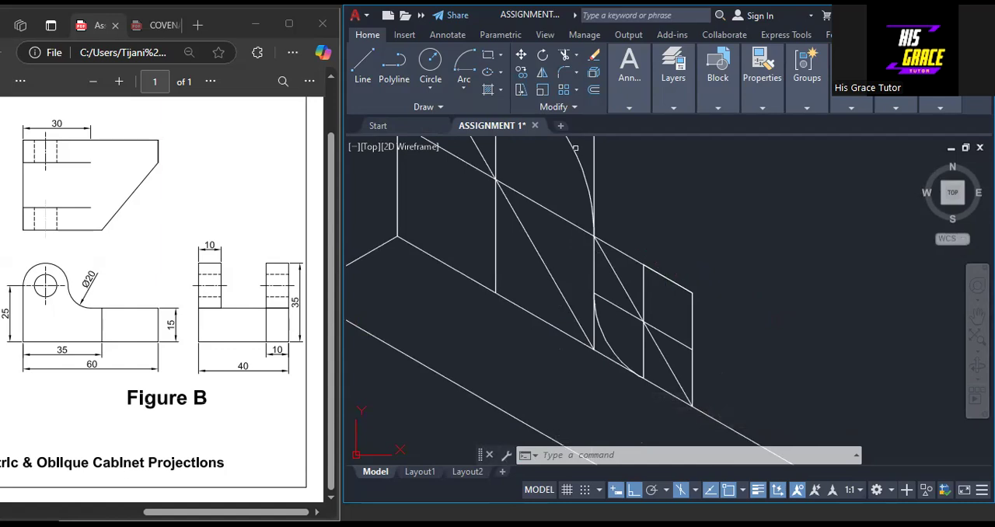
{"action": "left_click", "coordinate": [565, 58]}
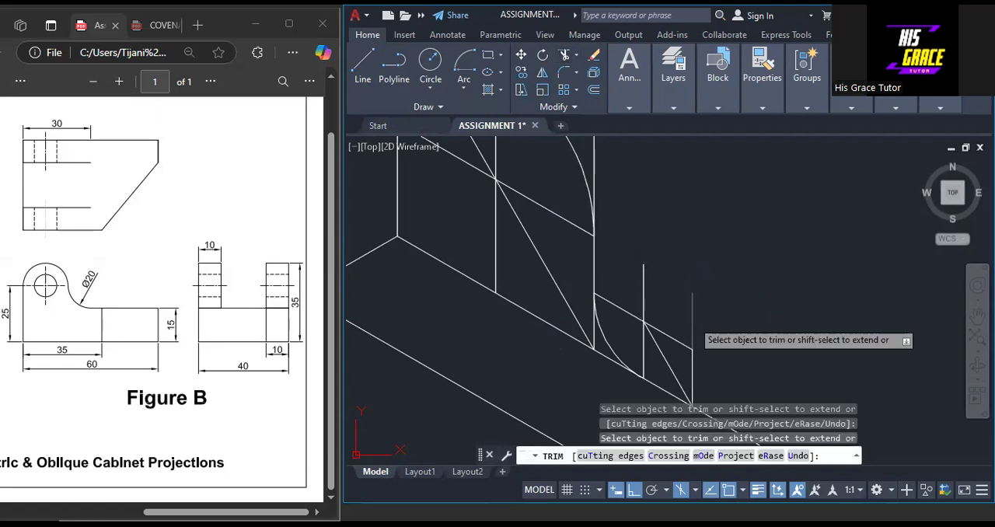
{"action": "left_click", "coordinate": [693, 320]}
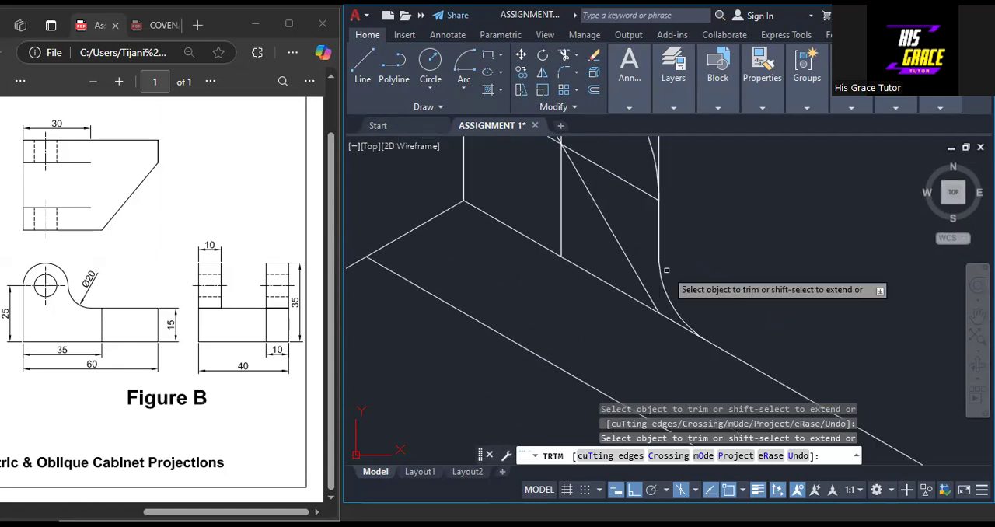
{"action": "left_click", "coordinate": [667, 270]}
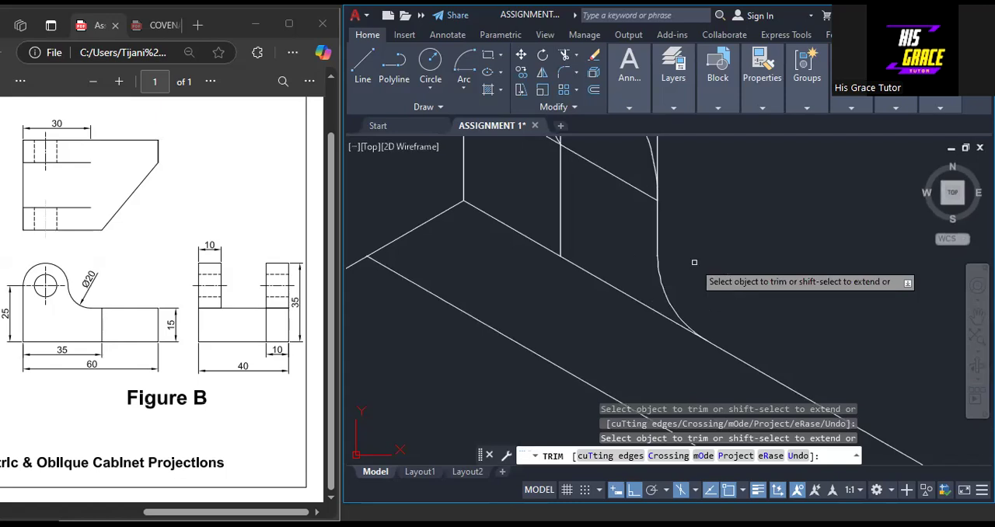
Trim the large square's right side and top edge outside the lug arc, and remove the horizontal construction line across it
{"action": "scroll", "coordinate": [694, 262], "scroll_direction": "down", "scroll_amount": 2}
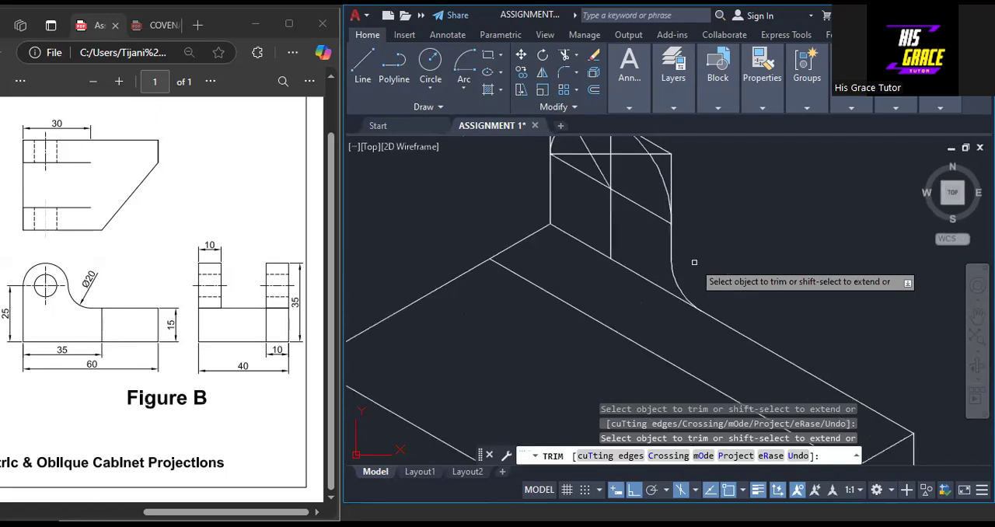
{"action": "left_click", "coordinate": [672, 174]}
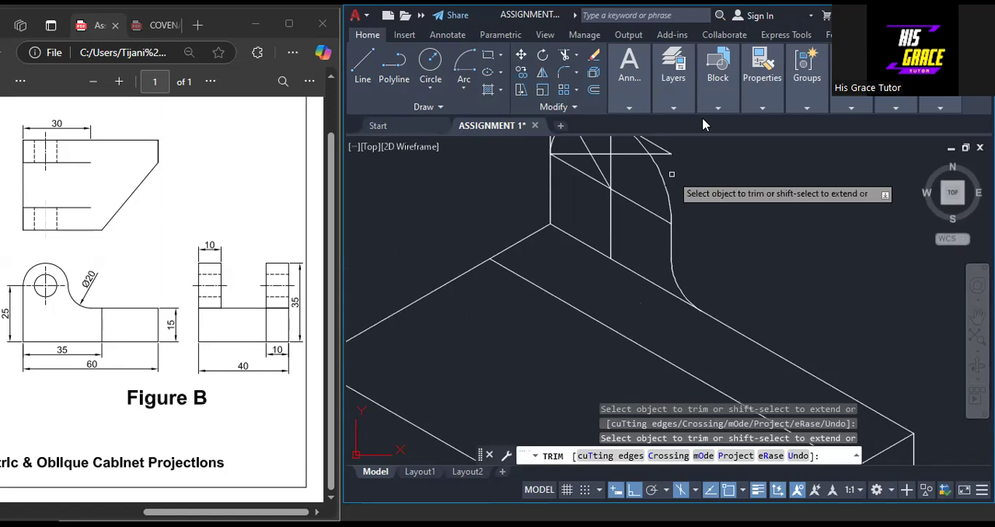
{"action": "scroll", "coordinate": [671, 175], "scroll_direction": "up", "scroll_amount": 2}
{"action": "middle_click_drag", "start_coordinate": [672, 175], "coordinate": [651, 249]}
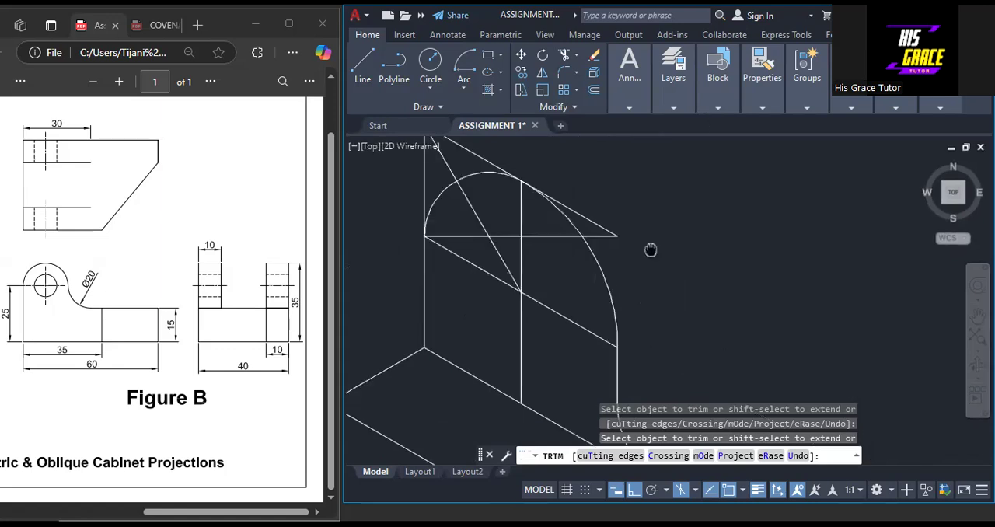
{"action": "scroll", "coordinate": [651, 250], "scroll_direction": "down", "scroll_amount": 2}
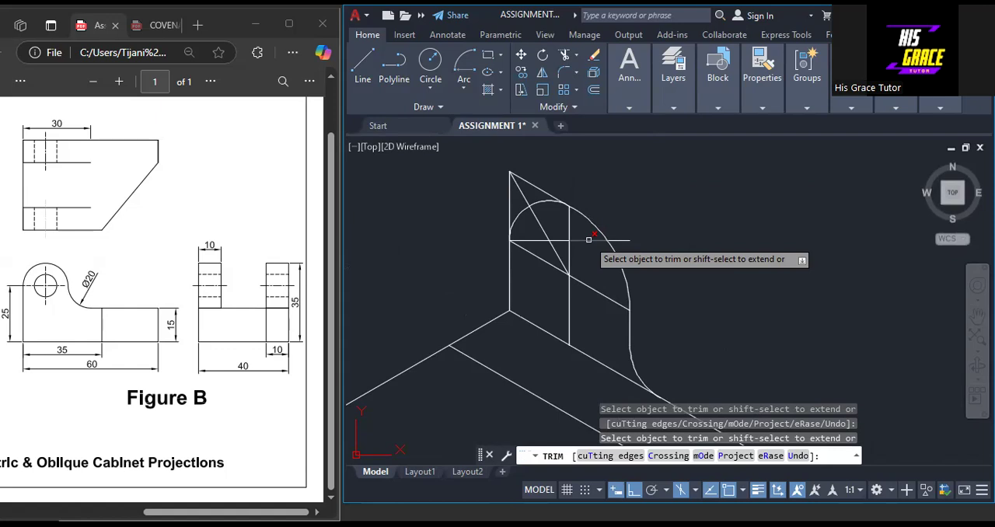
{"action": "left_click", "coordinate": [588, 240]}
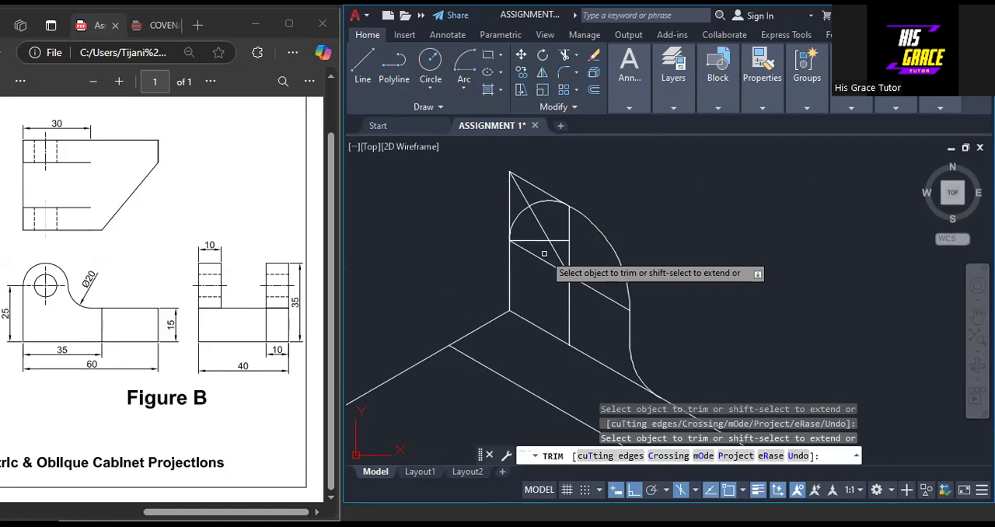
{"action": "scroll", "coordinate": [544, 253], "scroll_direction": "up", "scroll_amount": 4}
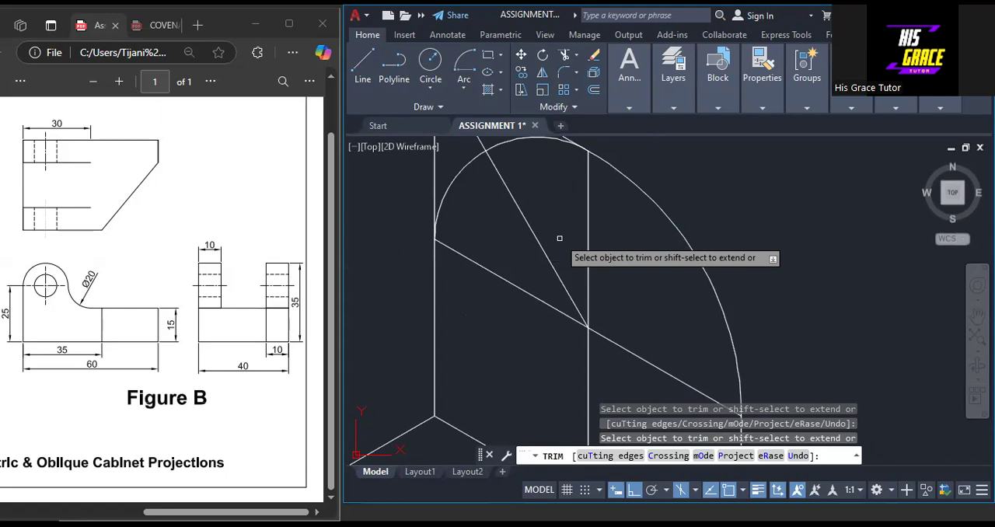
{"action": "scroll", "coordinate": [559, 238], "scroll_direction": "down", "scroll_amount": 4}
{"action": "key", "text": "Return"}
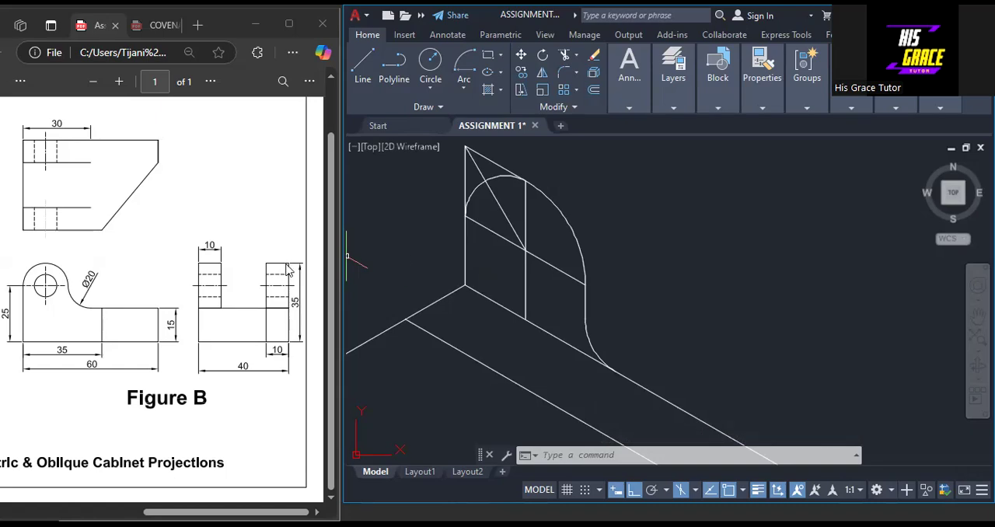
Copy the whole lug outline from the block's rear top corner to the start of the parallel line 10 in front
{"action": "scroll", "coordinate": [605, 276], "scroll_direction": "down", "scroll_amount": 2}
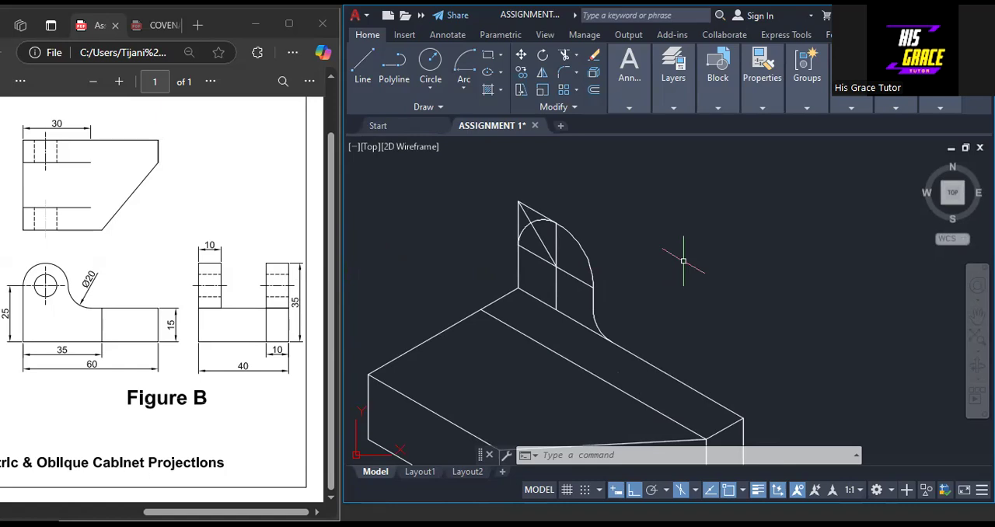
{"action": "left_click", "coordinate": [521, 72]}
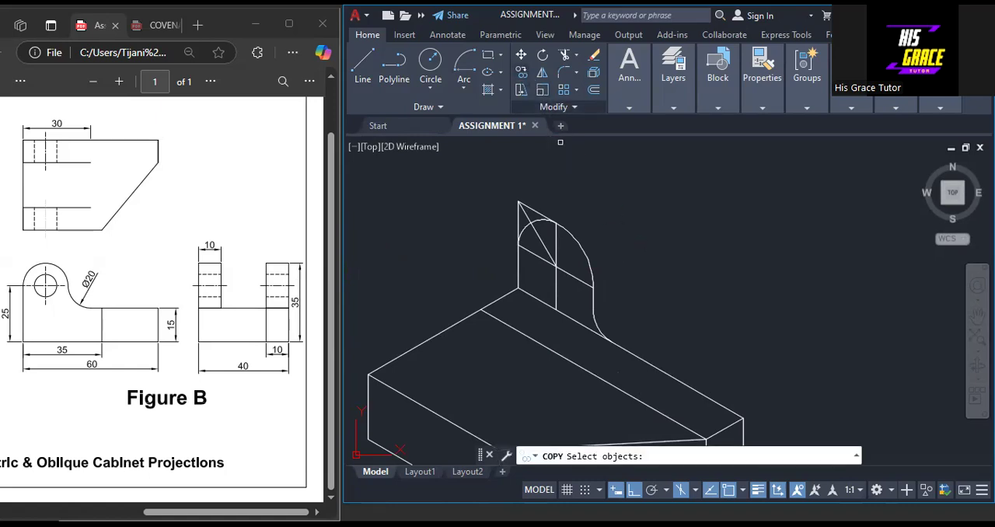
{"action": "mouse_move", "coordinate": [497, 206]}
{"action": "left_mouse_down"}
{"action": "mouse_move", "coordinate": [598, 190]}
{"action": "mouse_move", "coordinate": [587, 261]}
{"action": "mouse_move", "coordinate": [560, 287]}
{"action": "mouse_move", "coordinate": [620, 329]}
{"action": "left_mouse_up"}
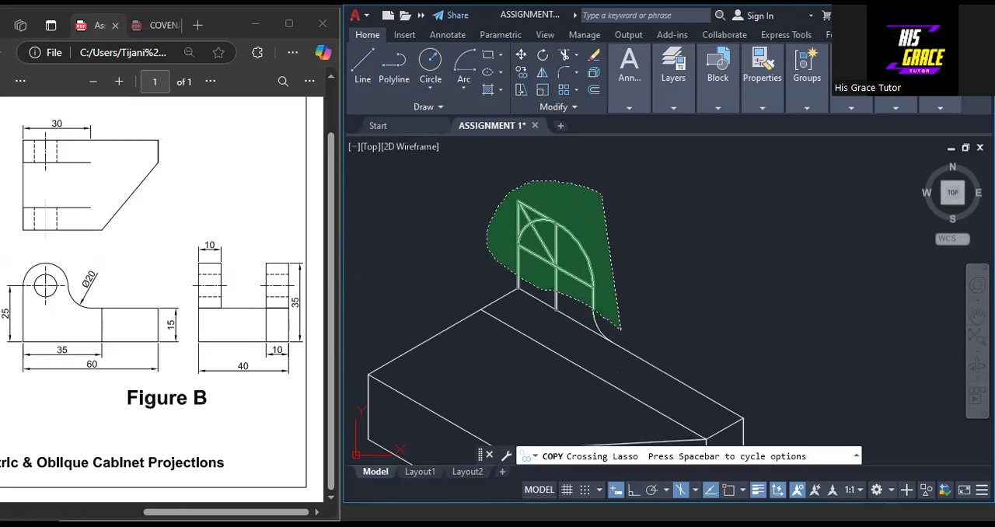
{"action": "left_click_drag", "start_coordinate": [620, 329], "coordinate": [621, 329]}
{"action": "key", "text": "Return"}
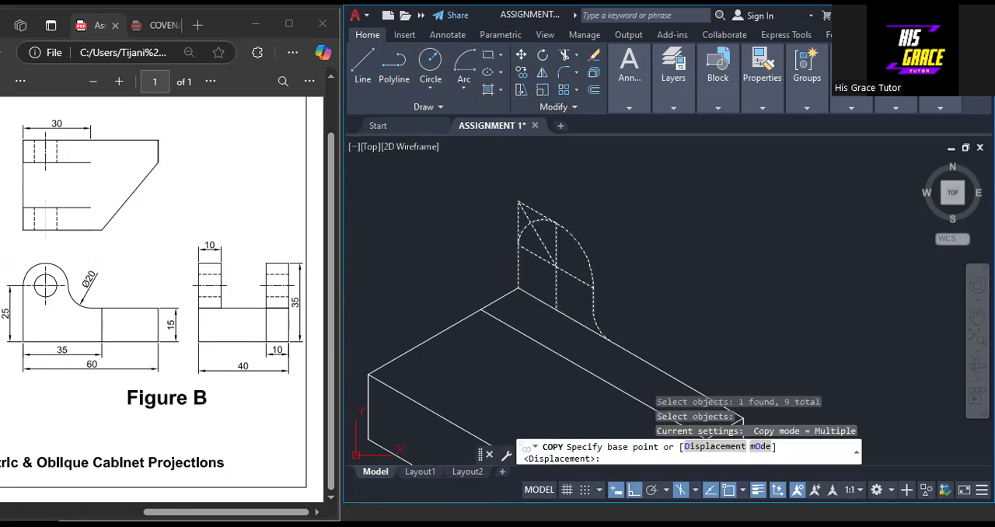
{"action": "left_click", "coordinate": [518, 289]}
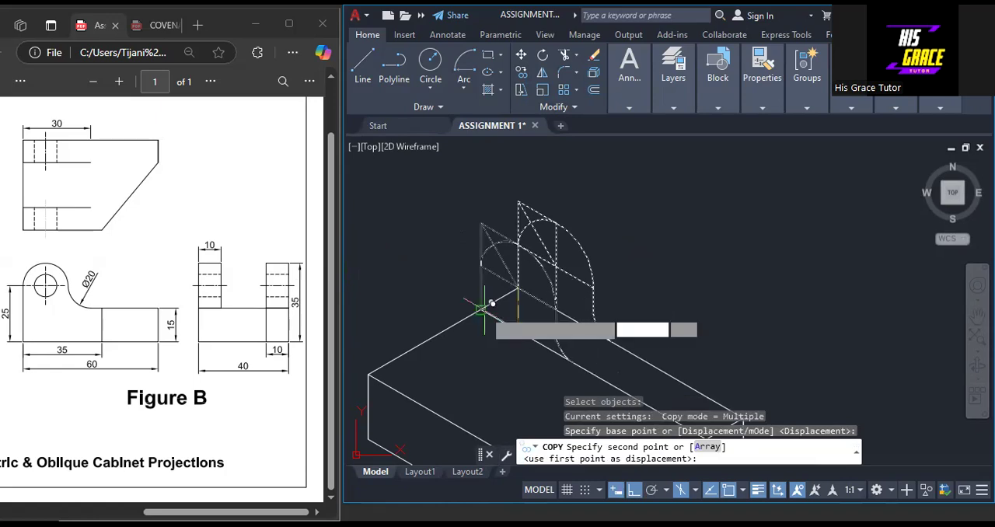
{"action": "left_click", "coordinate": [482, 309]}
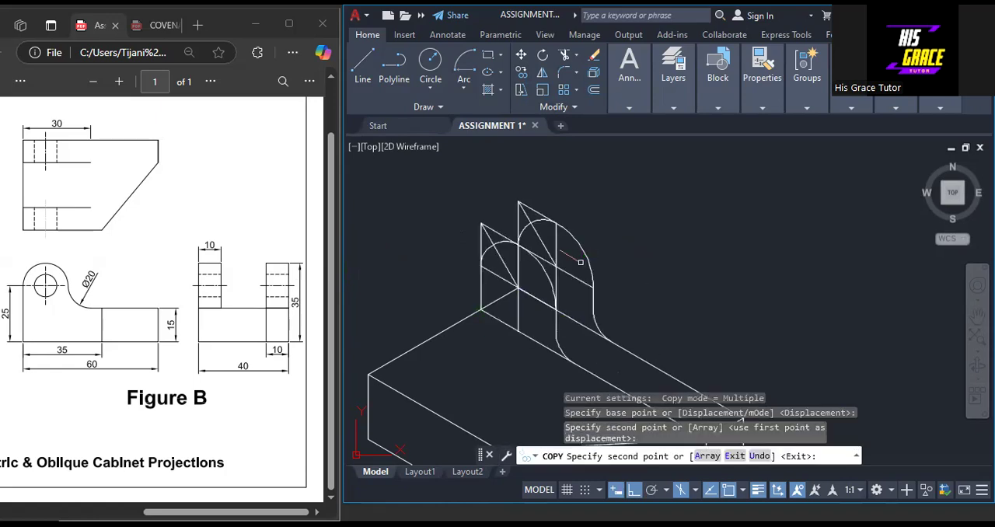
{"action": "key", "text": "Escape"}
{"action": "scroll", "coordinate": [670, 303], "scroll_direction": "down", "scroll_amount": 2}
{"action": "scroll", "coordinate": [670, 303], "scroll_direction": "up", "scroll_amount": 2}
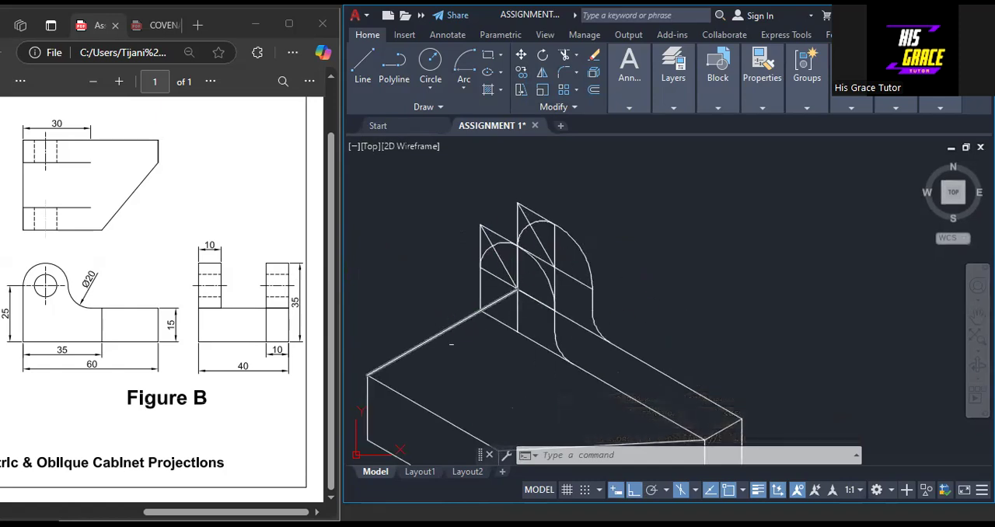
Lengthen the copied lug's diagonal from the lug centre down past the base line
{"action": "middle_click_drag", "start_coordinate": [667, 330], "coordinate": [679, 273]}
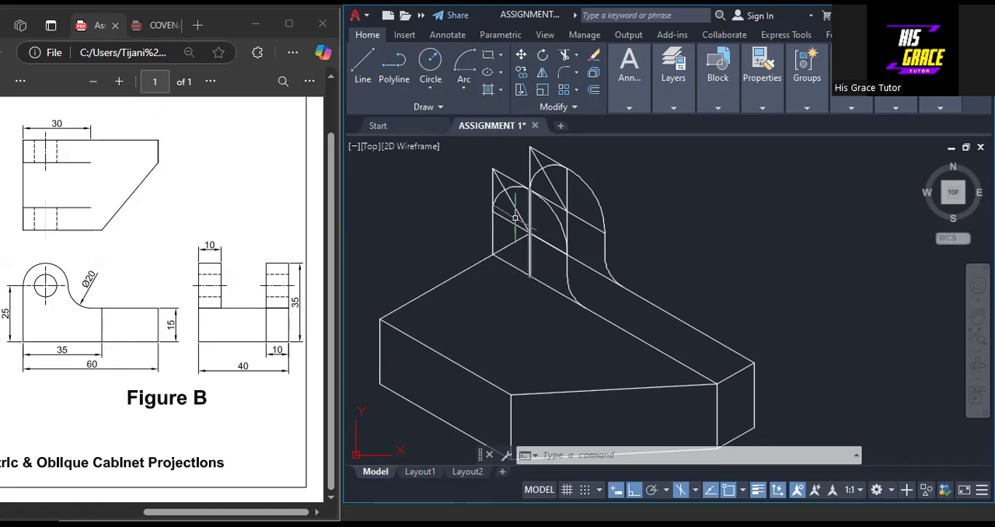
{"action": "scroll", "coordinate": [521, 226], "scroll_direction": "up", "scroll_amount": 3}
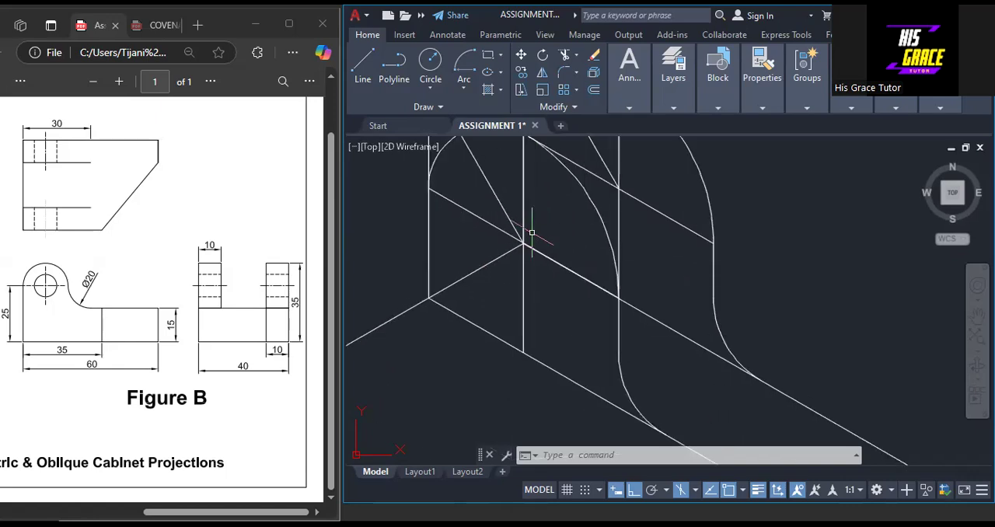
{"action": "left_click", "coordinate": [517, 233]}
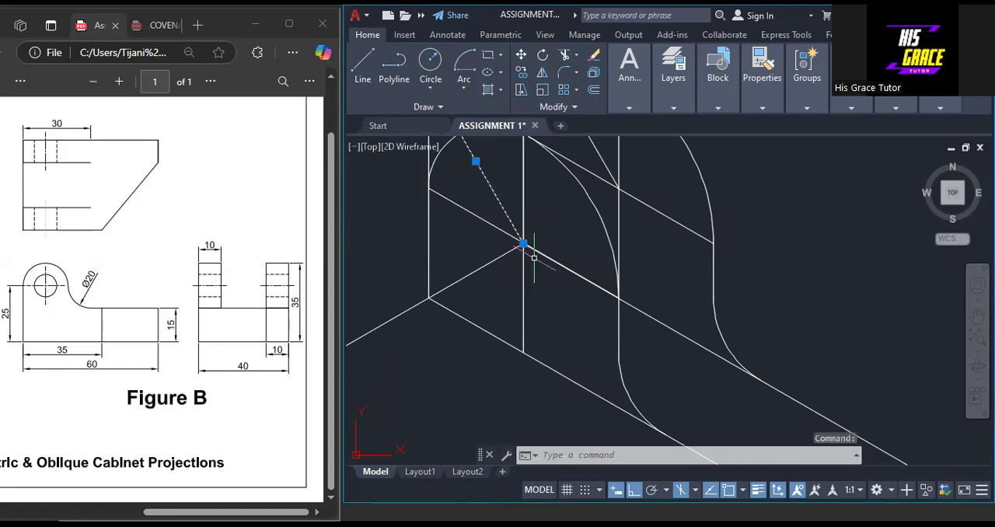
{"action": "mouse_move", "coordinate": [524, 244]}
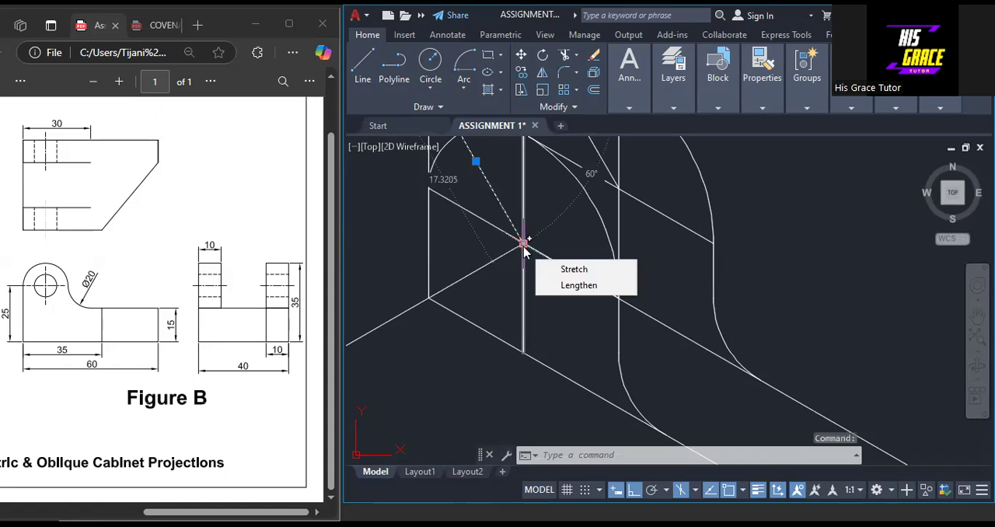
{"action": "left_click", "coordinate": [554, 285]}
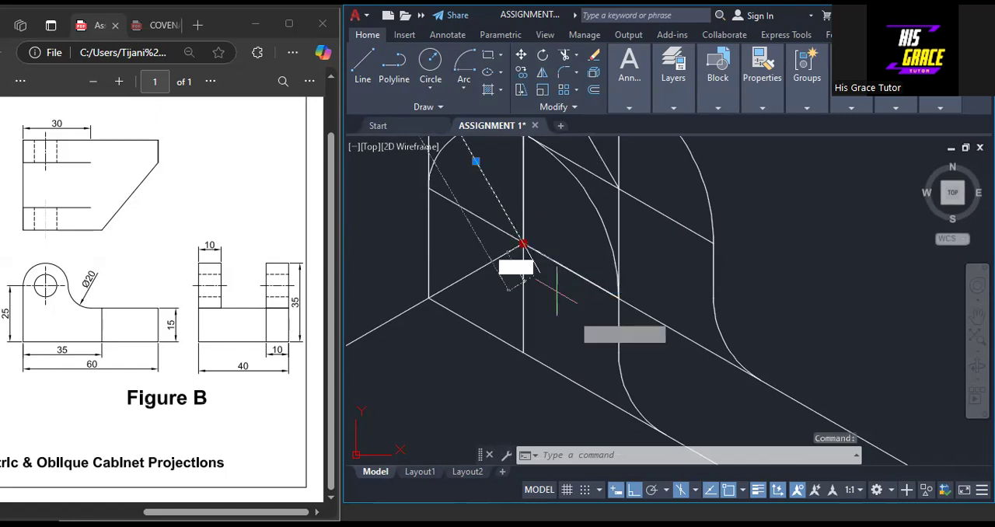
{"action": "left_click", "coordinate": [627, 412]}
{"action": "key", "text": "Escape"}
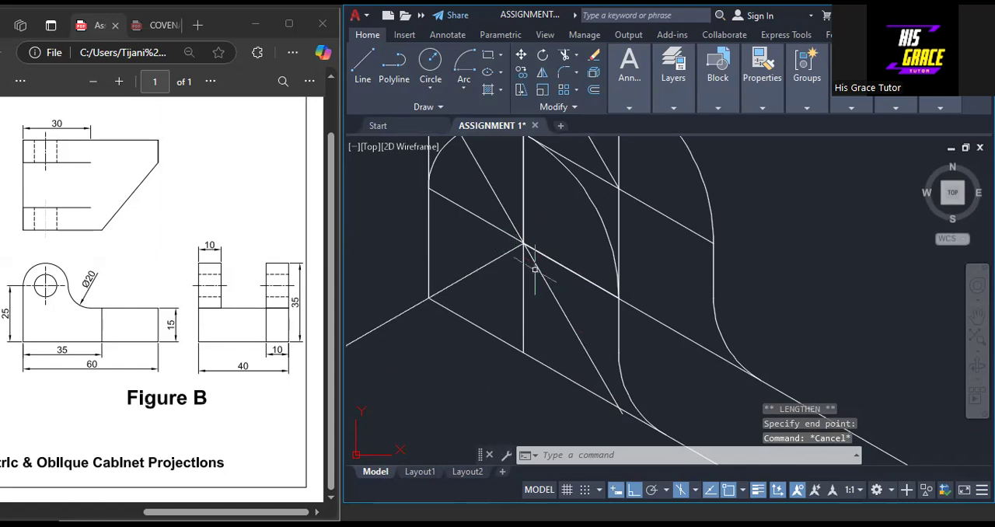
Draw an isometric 10 square centred on the copied lug's centre, starting 5 straight up from it and closing at that point
{"action": "middle_click_drag", "start_coordinate": [569, 215], "coordinate": [591, 300]}
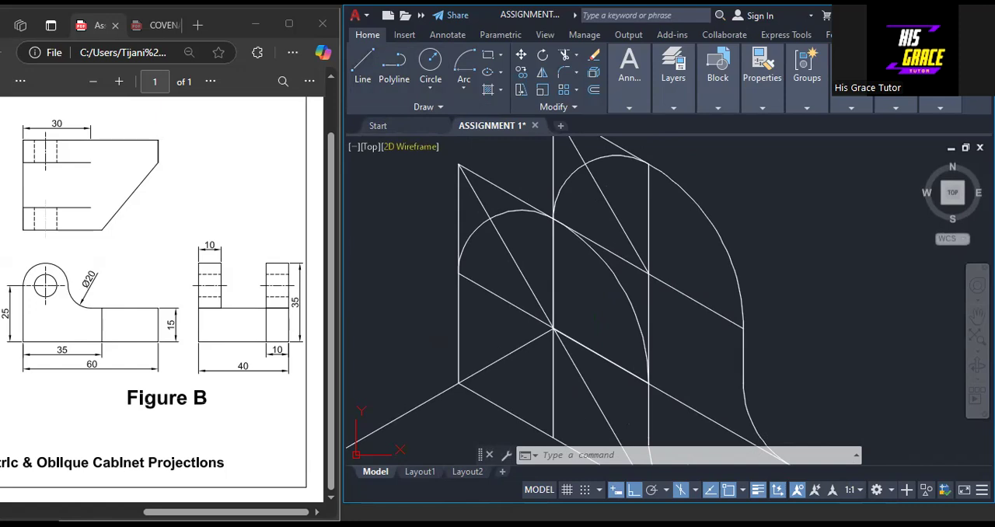
{"action": "left_click", "coordinate": [553, 329]}
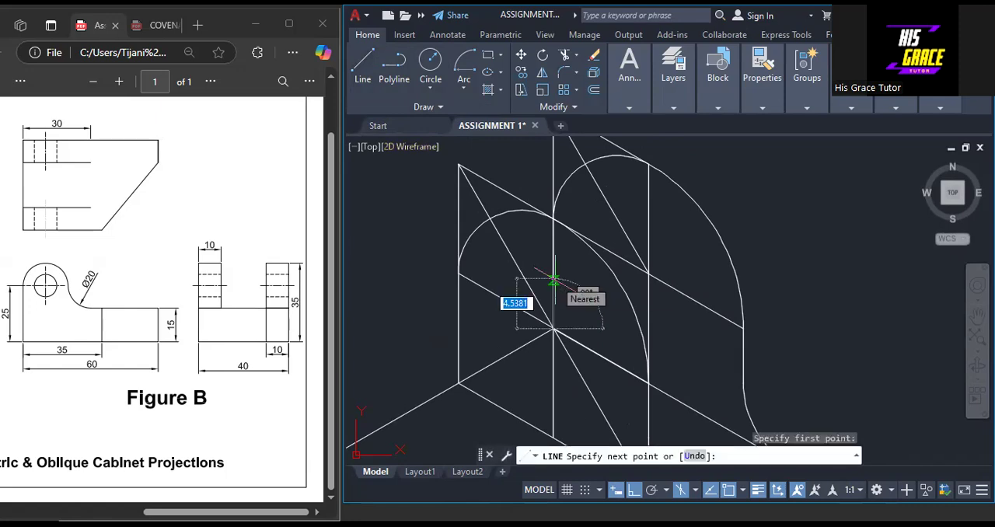
{"action": "type", "text": "5"}
{"action": "key", "text": "Return"}
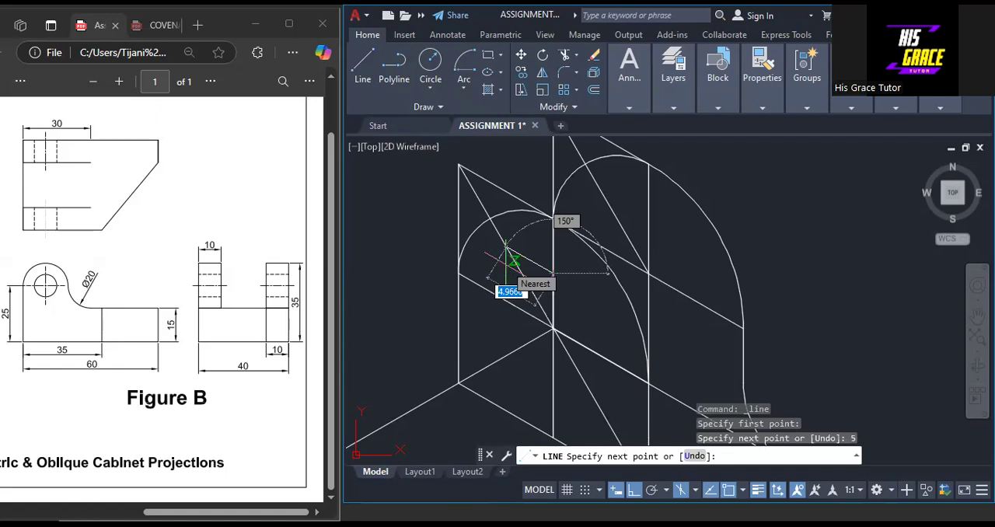
{"action": "type", "text": "5"}
{"action": "key", "text": "Return"}
{"action": "type", "text": "10"}
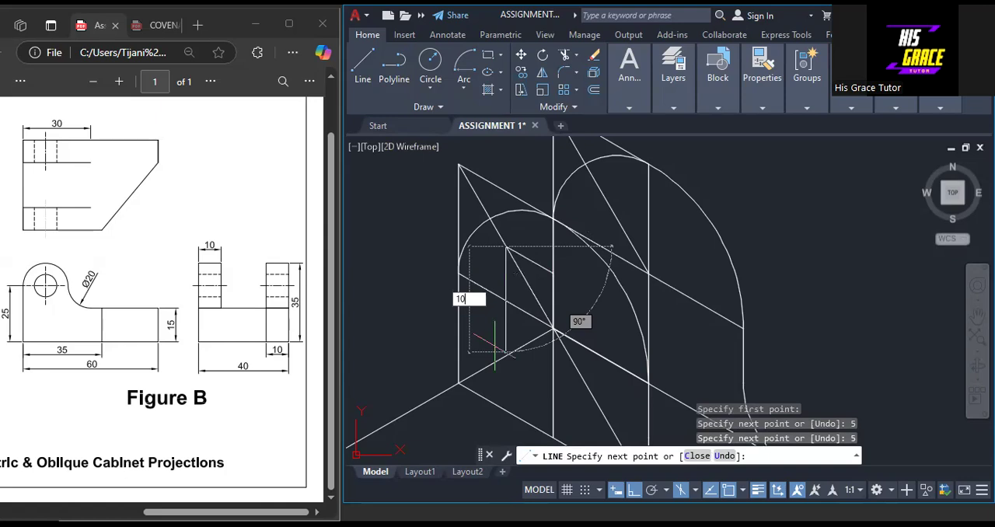
{"action": "key", "text": "Return"}
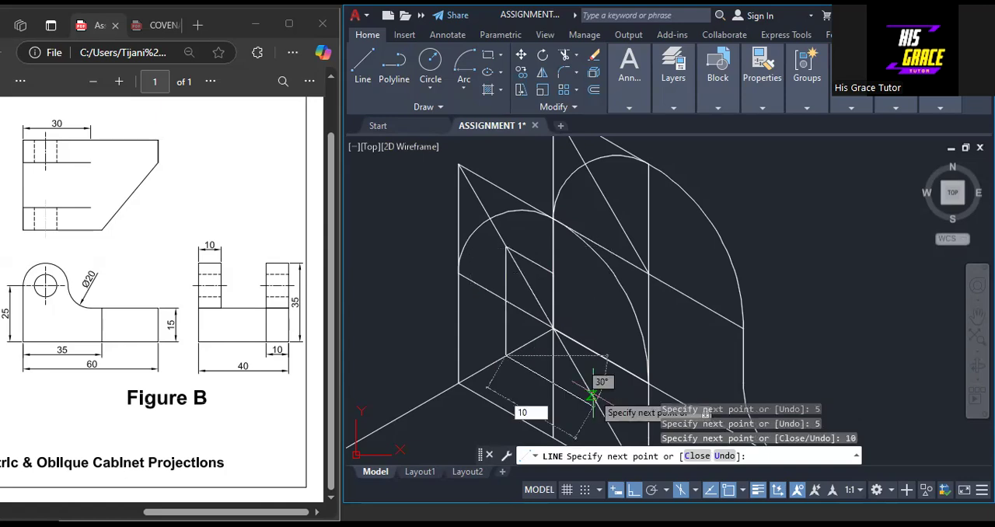
{"action": "type", "text": "10"}
{"action": "key", "text": "Return"}
{"action": "type", "text": "10"}
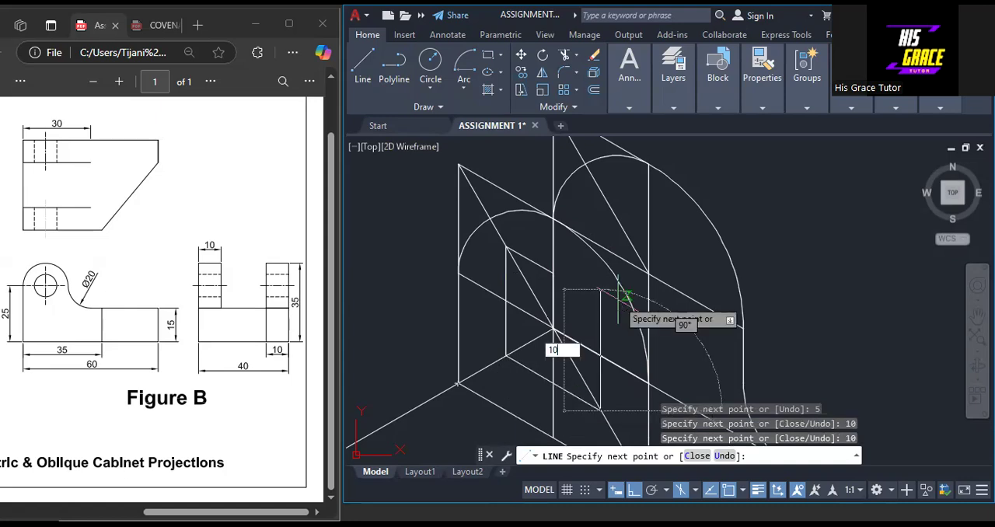
{"action": "key", "text": "Return"}
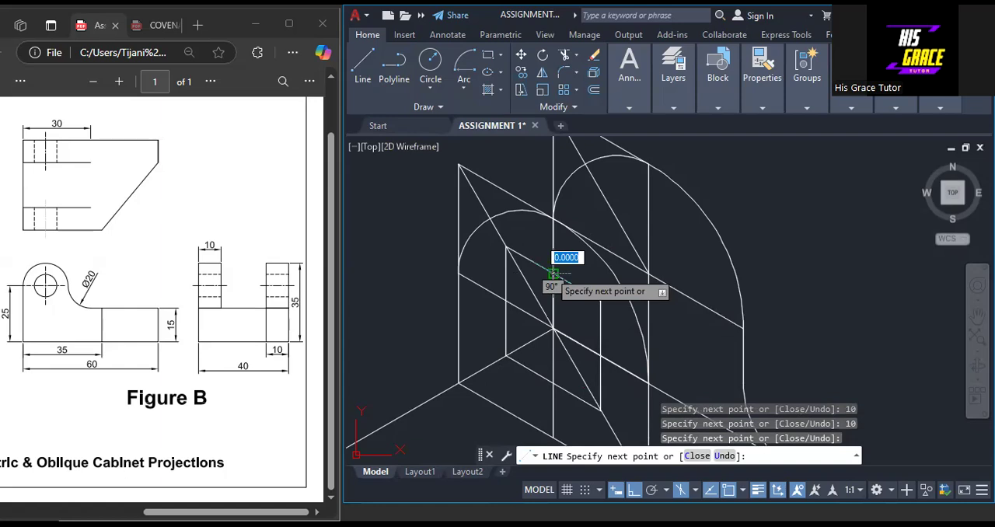
{"action": "key", "text": "Return"}
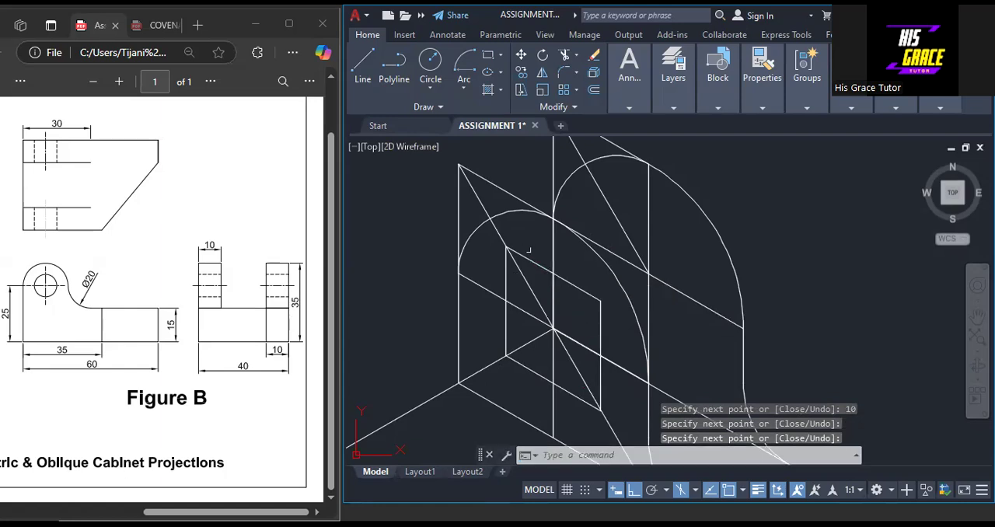
Draw a horizontal line across the 10 square from its upper right corner to its left side's midpoint
{"action": "right_click", "coordinate": [748, 197]}
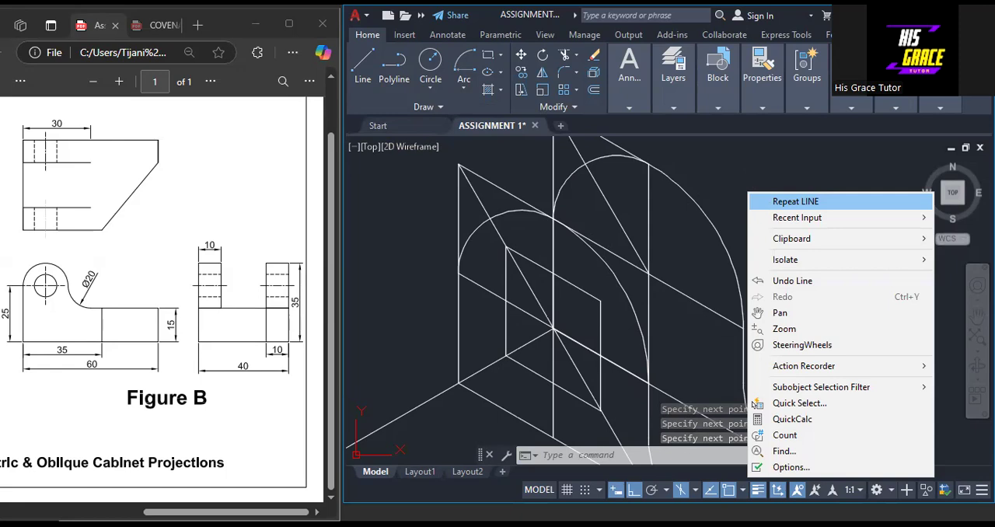
{"action": "left_click", "coordinate": [795, 202]}
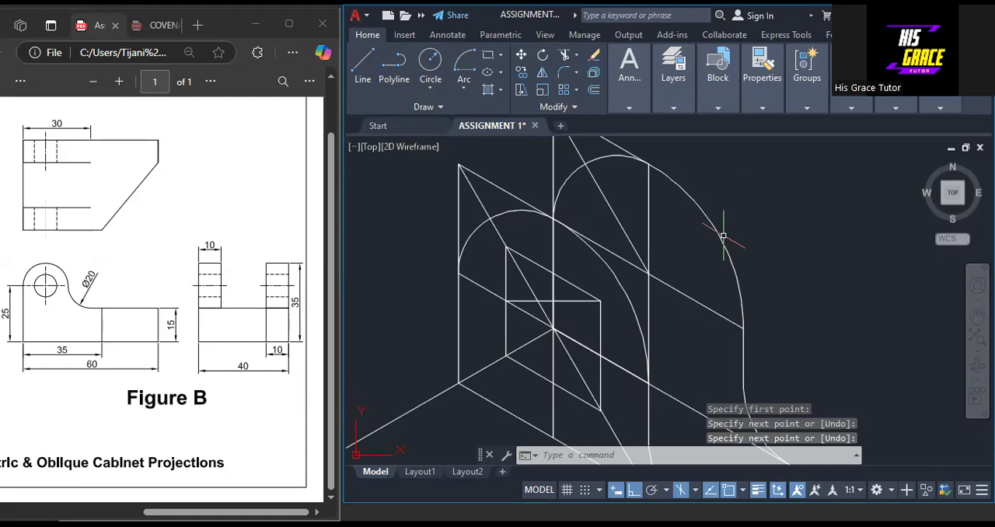
Finish the line from the 10 square's upper right corner to its bottom midpoint, then draw the small arc from its top midpoint to its left midpoint
{"action": "key", "text": "Escape"}
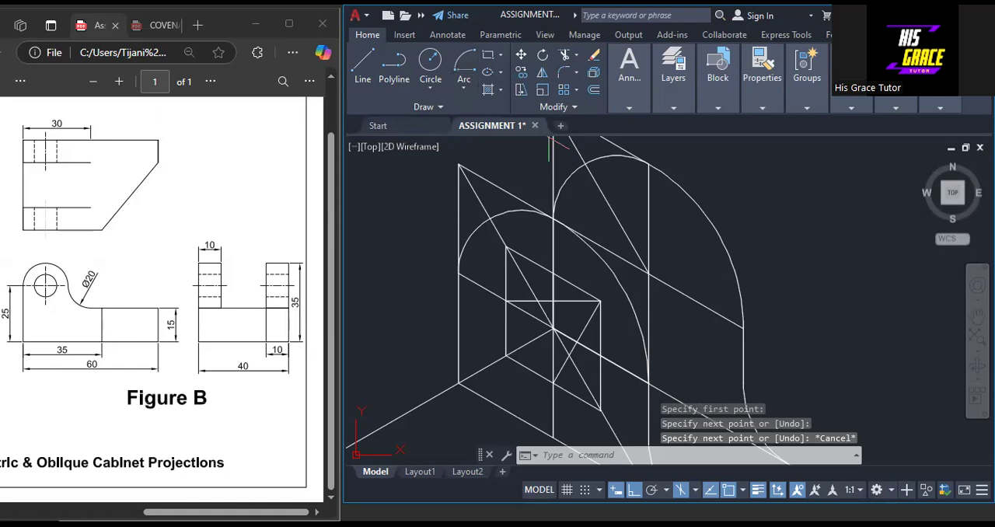
{"action": "scroll", "coordinate": [540, 323], "scroll_direction": "up", "scroll_amount": 4}
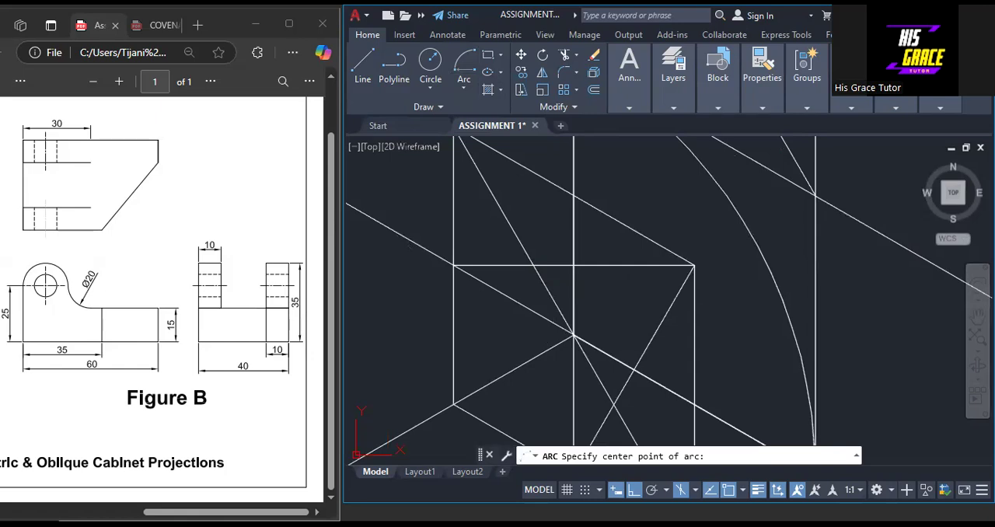
{"action": "left_click", "coordinate": [534, 265]}
{"action": "left_click", "coordinate": [574, 196]}
{"action": "left_click", "coordinate": [454, 265]}
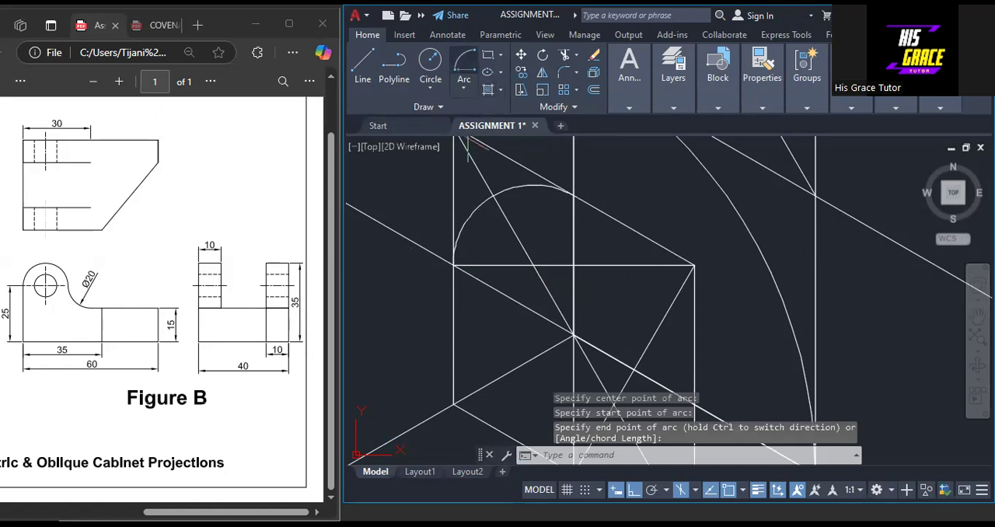
Draw the small lower right arc of the hole from the 10 square's bottom midpoint to its right midpoint, centred on the construction lines' intersection
{"action": "left_click", "coordinate": [464, 67]}
{"action": "scroll", "coordinate": [576, 254], "scroll_direction": "down", "scroll_amount": 2}
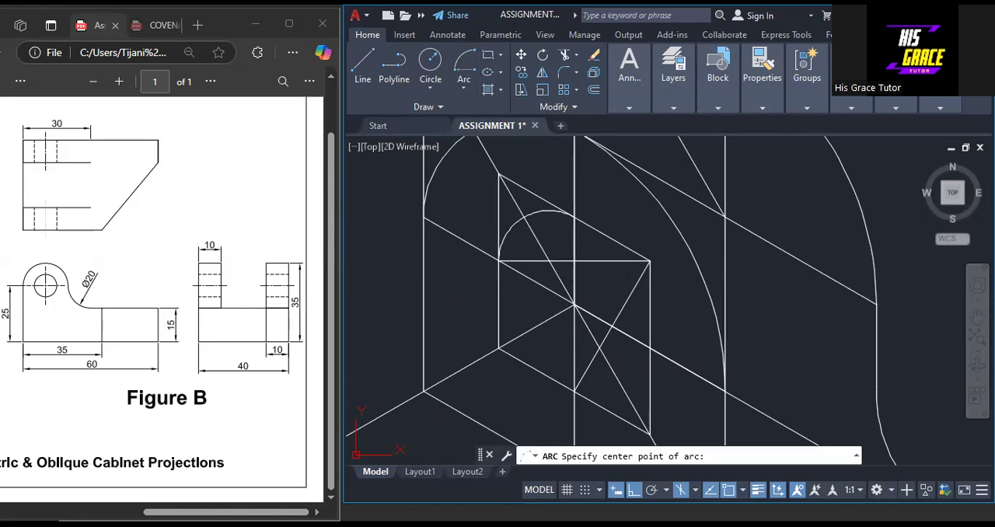
{"action": "left_click", "coordinate": [599, 348]}
{"action": "left_click", "coordinate": [575, 391]}
{"action": "left_click", "coordinate": [650, 349]}
Draw the hole's large arc centred on the 10 square's lower left corner, from its right side's midpoint to its top side's midpoint
{"action": "left_click", "coordinate": [464, 67]}
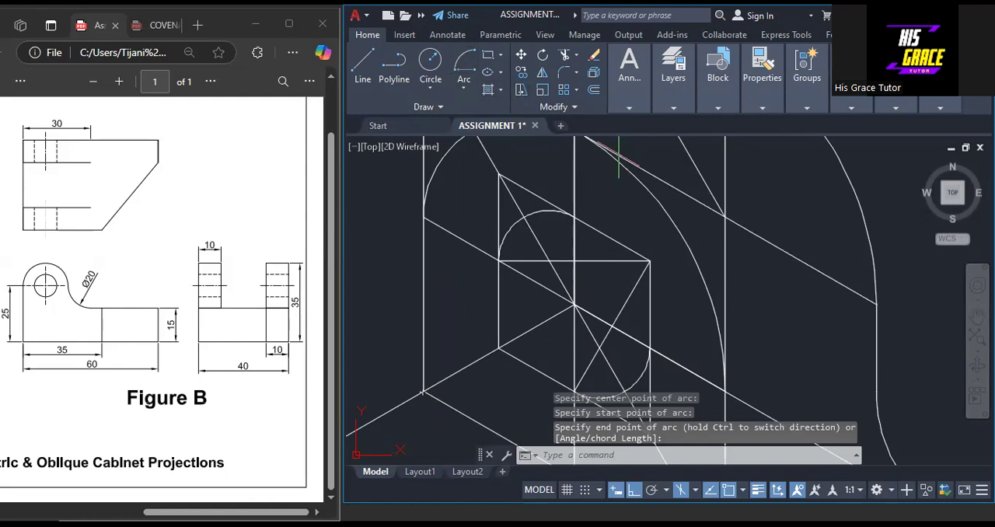
{"action": "left_click", "coordinate": [499, 349]}
{"action": "left_click", "coordinate": [650, 348]}
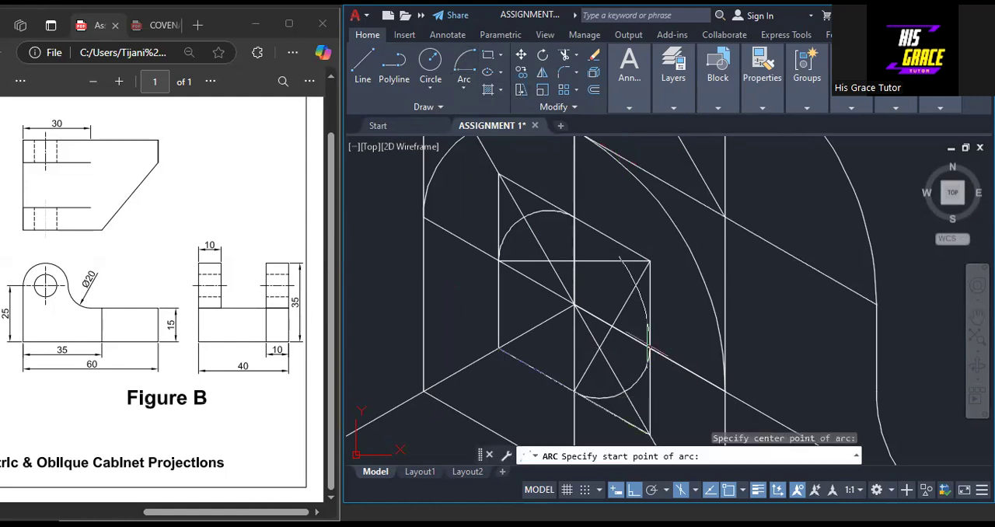
{"action": "left_click", "coordinate": [574, 218]}
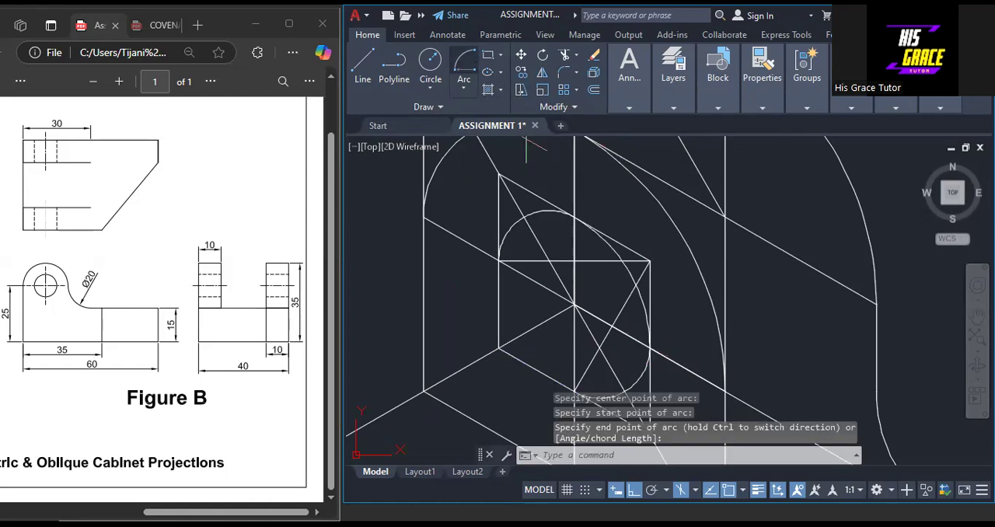
Close the hole with a large arc centred on the 10 square's upper right corner, from its left side's midpoint to its bottom side's midpoint
{"action": "left_click", "coordinate": [463, 69]}
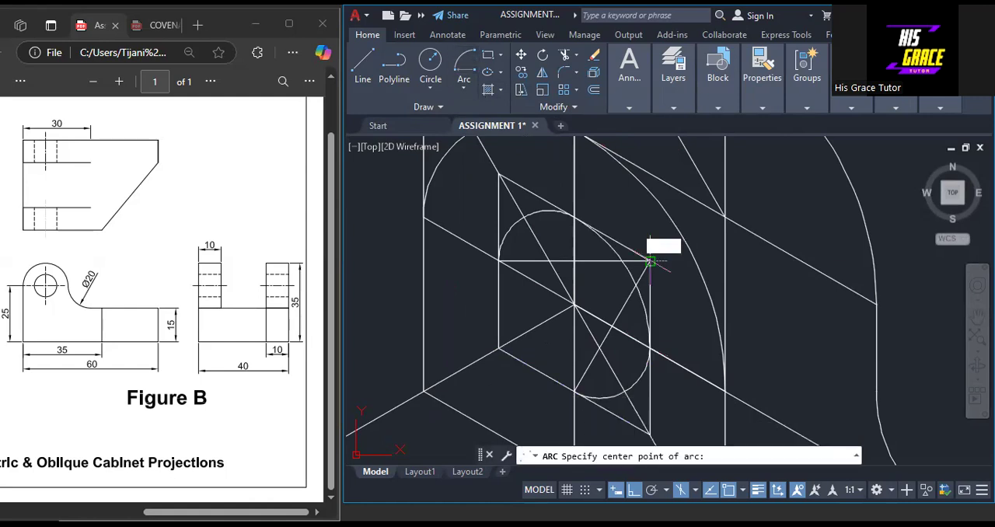
{"action": "left_click", "coordinate": [650, 261]}
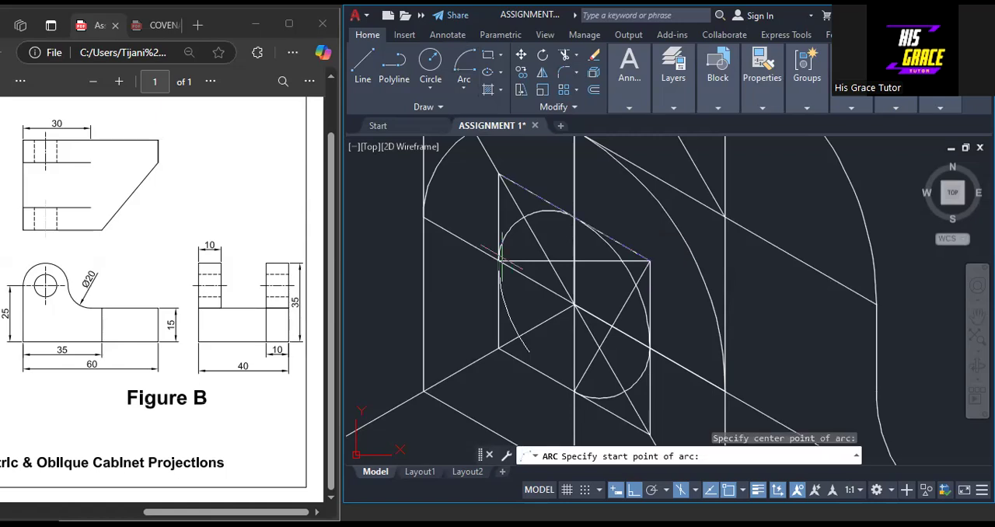
{"action": "left_click", "coordinate": [500, 262]}
{"action": "key", "text": "Escape"}
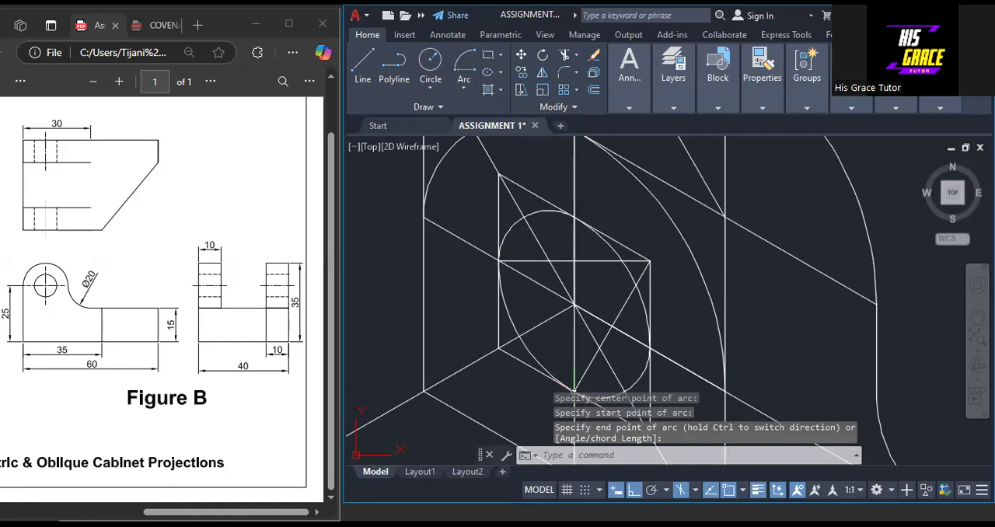
Examine the finished hole ellipse, both lug outlines and the whole base block
{"action": "scroll", "coordinate": [739, 366], "scroll_direction": "down", "scroll_amount": 2}
{"action": "scroll", "coordinate": [749, 360], "scroll_direction": "up", "scroll_amount": 2}
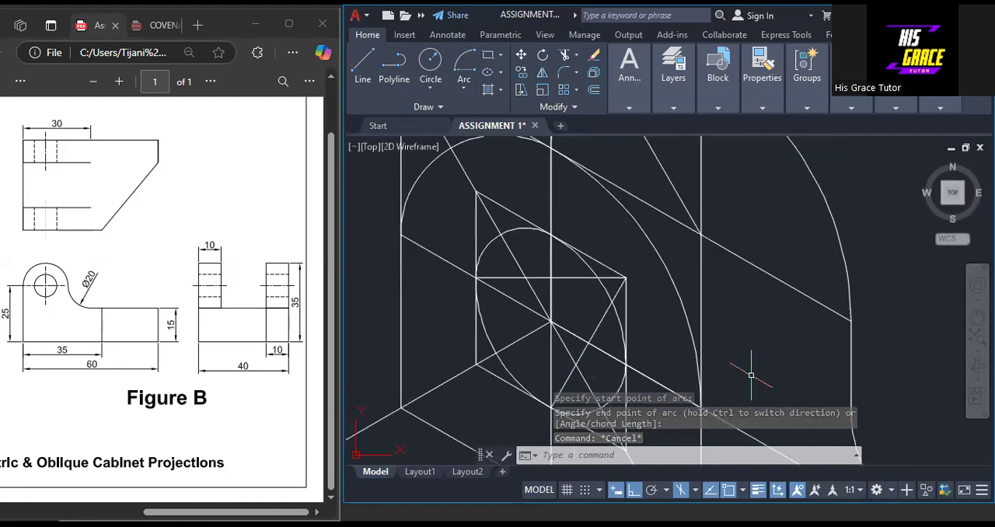
{"action": "scroll", "coordinate": [751, 376], "scroll_direction": "down", "scroll_amount": 2}
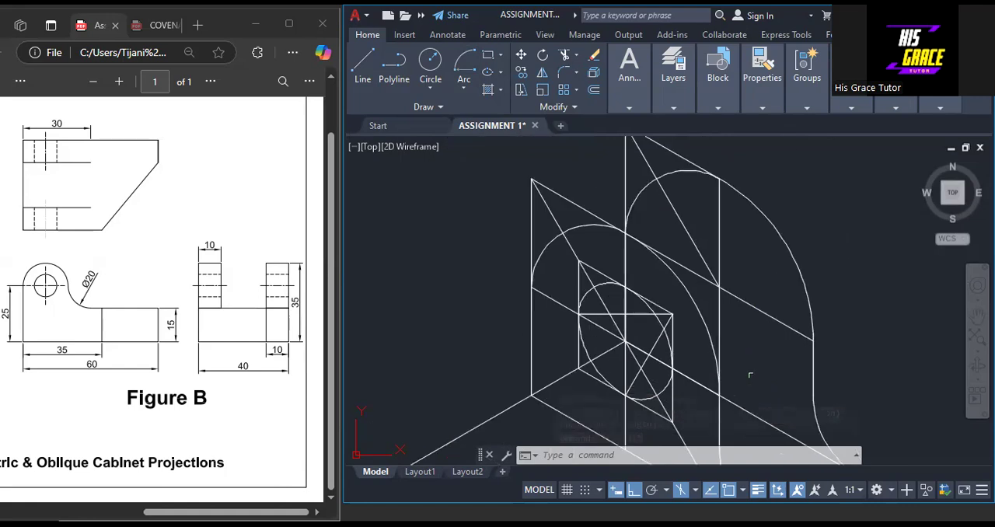
{"action": "middle_click_drag", "start_coordinate": [840, 291], "coordinate": [747, 252]}
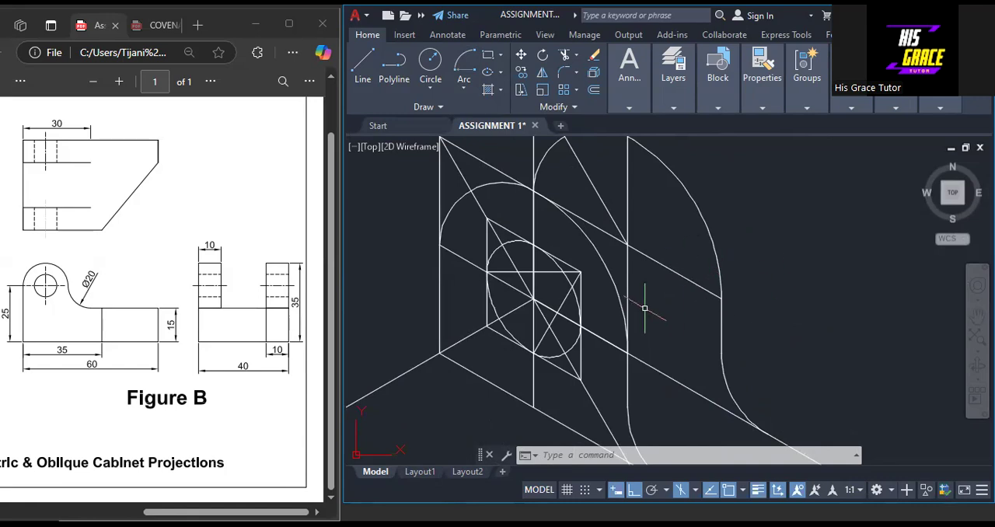
{"action": "scroll", "coordinate": [644, 300], "scroll_direction": "down", "scroll_amount": 2}
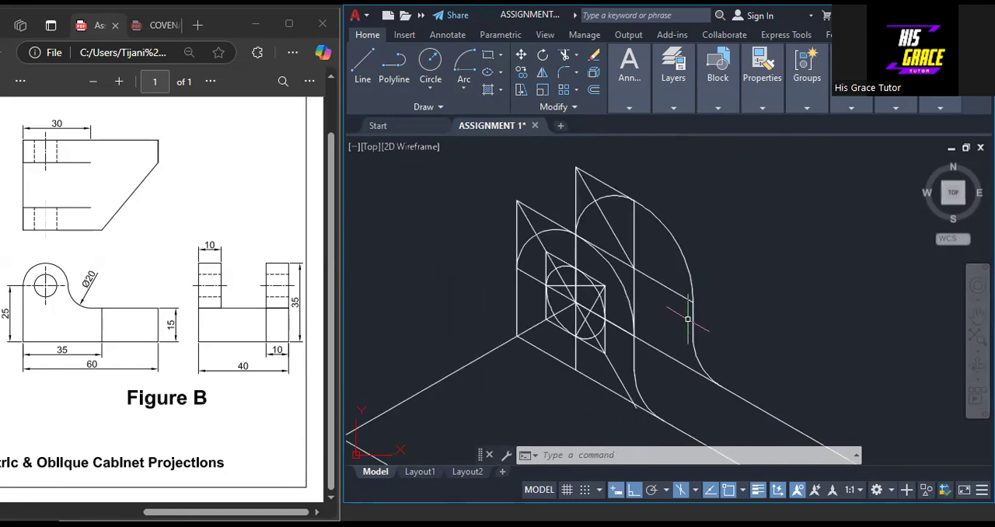
{"action": "scroll", "coordinate": [661, 272], "scroll_direction": "up", "scroll_amount": 3}
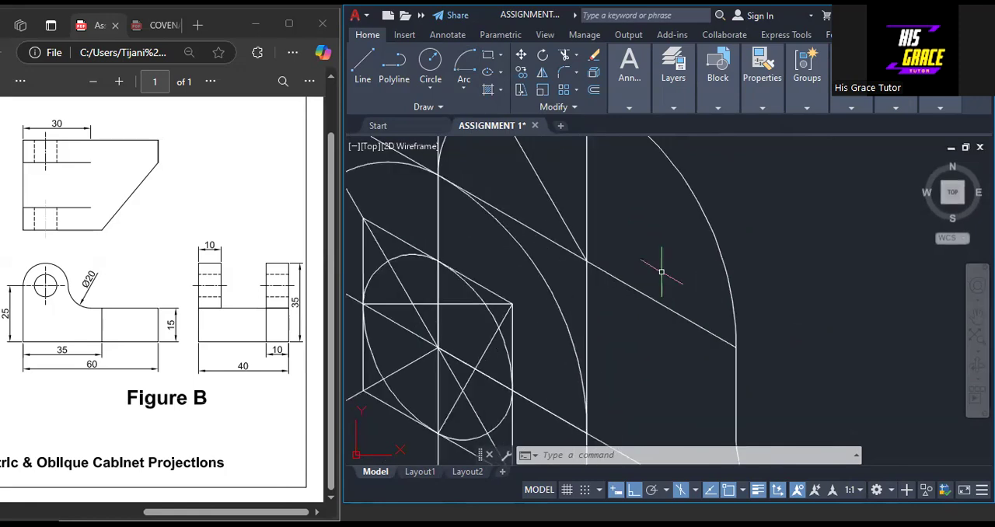
{"action": "scroll", "coordinate": [661, 271], "scroll_direction": "down", "scroll_amount": 4}
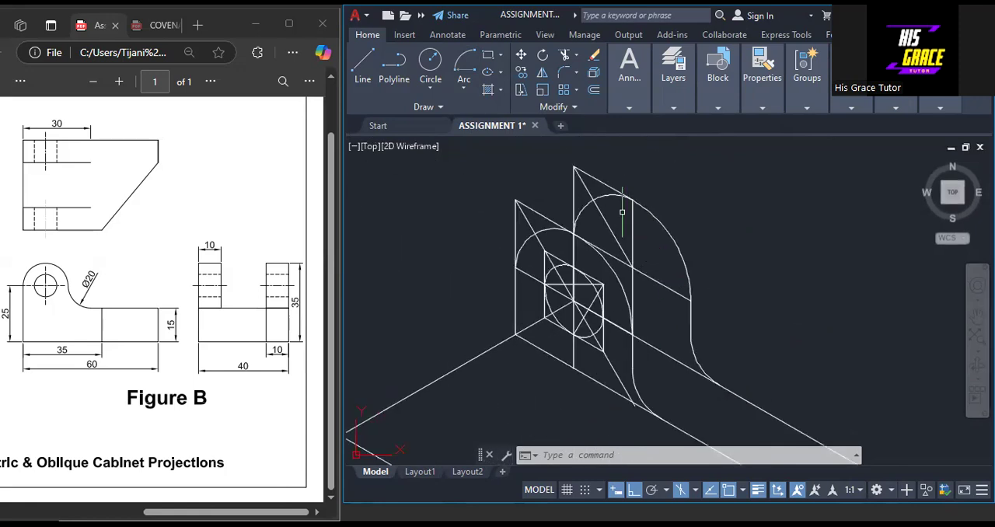
{"action": "scroll", "coordinate": [725, 323], "scroll_direction": "down", "scroll_amount": 2}
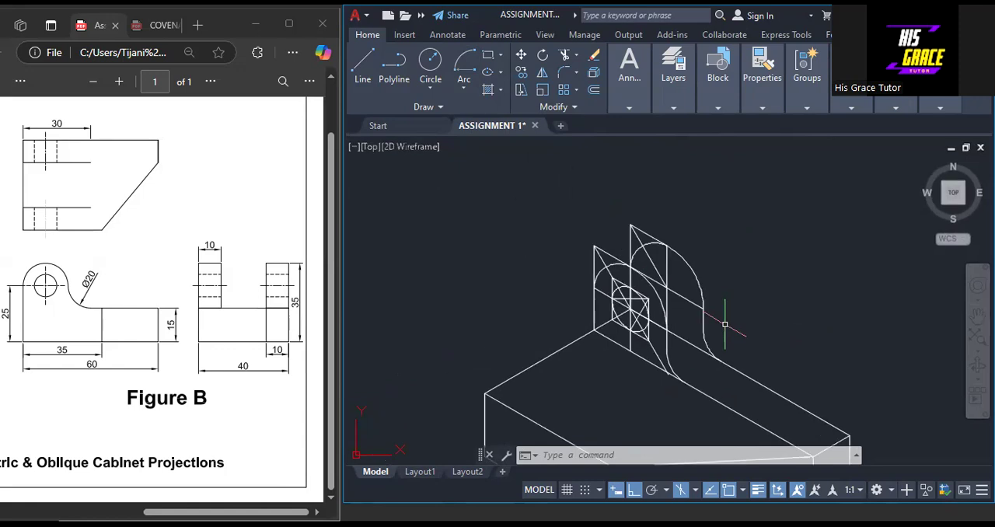
{"action": "scroll", "coordinate": [676, 223], "scroll_direction": "down", "scroll_amount": 4}
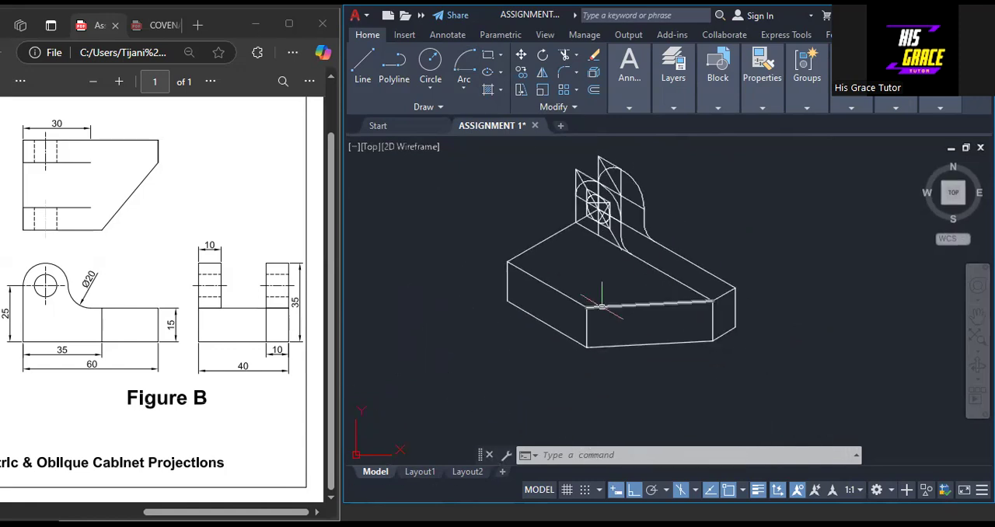
{"action": "scroll", "coordinate": [605, 300], "scroll_direction": "up", "scroll_amount": 2}
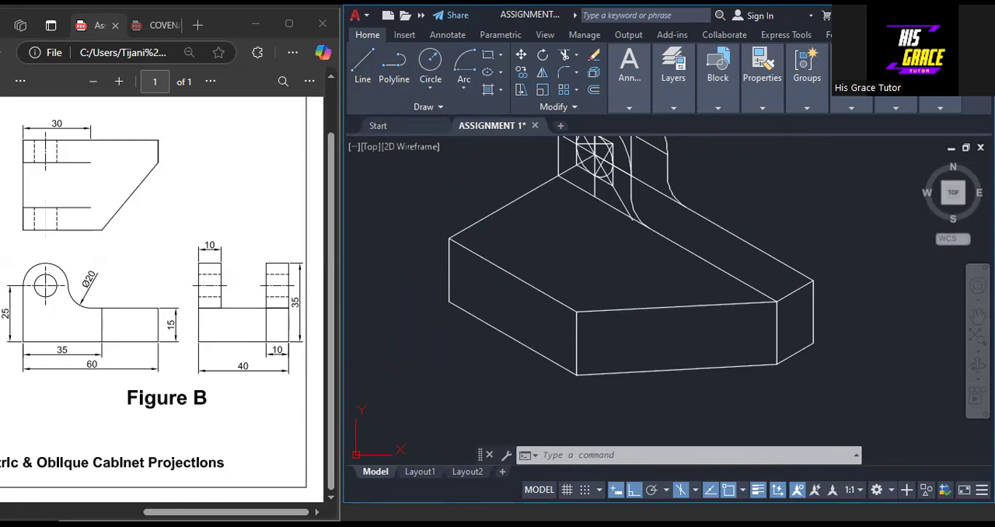
{"action": "left_click", "coordinate": [363, 67]}
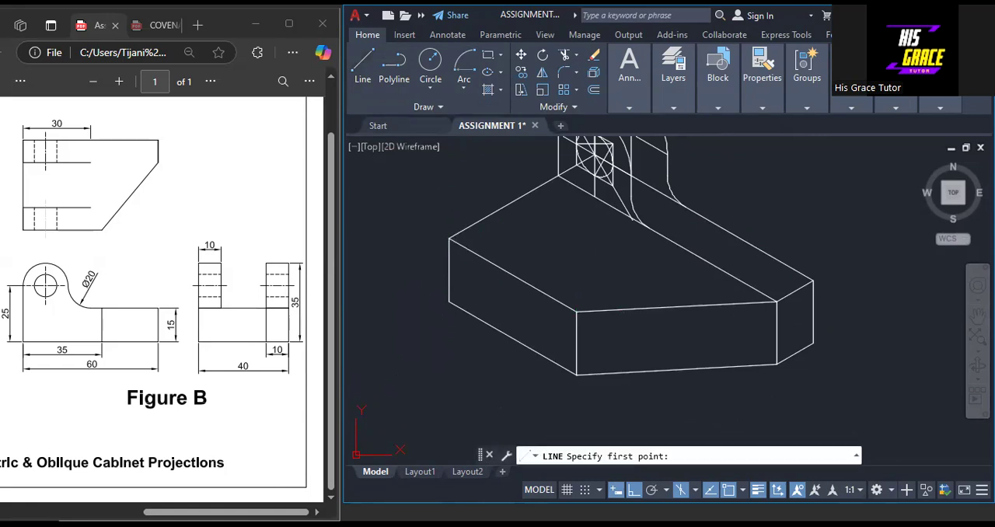
{"action": "left_click", "coordinate": [449, 239]}
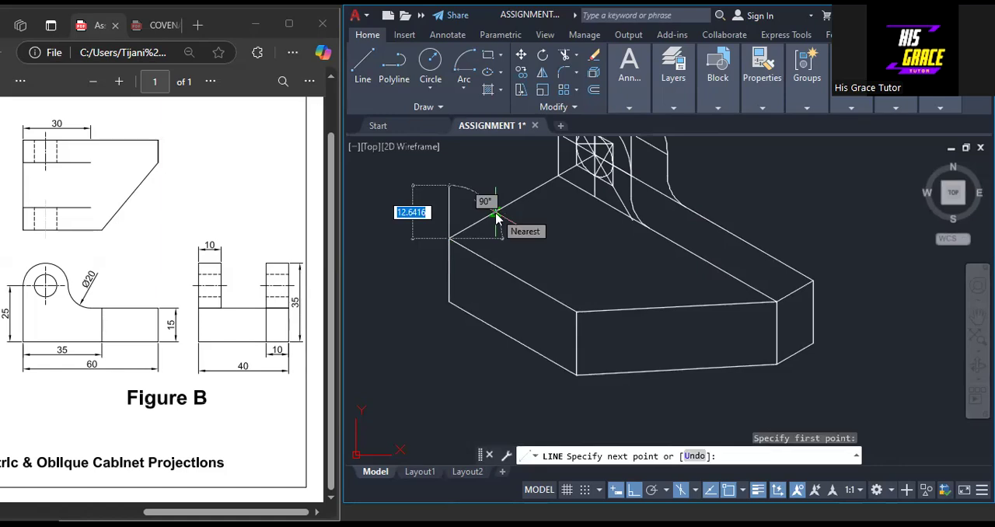
{"action": "type", "text": "1"}
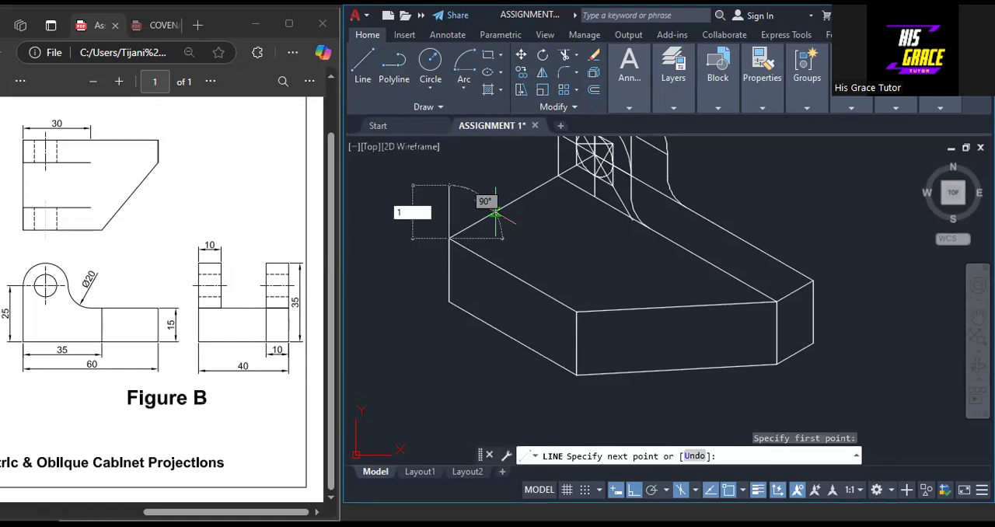
{"action": "type", "text": "0"}
{"action": "key", "text": "Return"}
{"action": "key", "text": "Escape"}
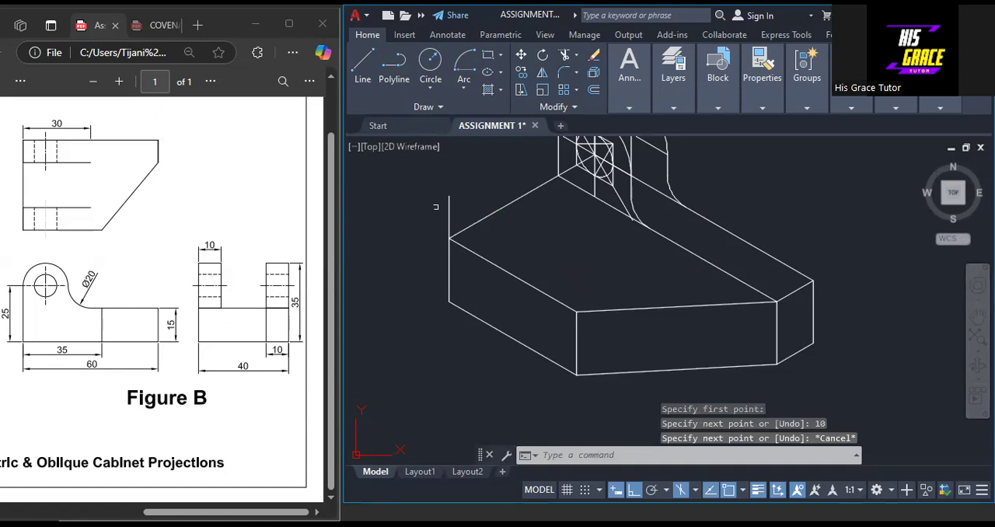
{"action": "left_click", "coordinate": [449, 210]}
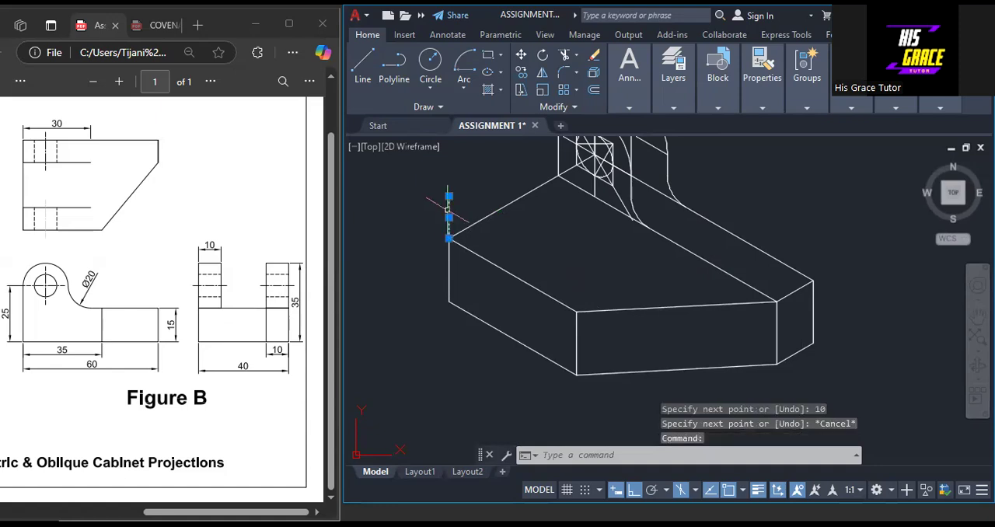
{"action": "key", "text": "Delete"}
Switch to the top isoplane and draw a line from the block's front-left top corner 10 along the left edge, continuing 30 parallel to the front edge
{"action": "left_click", "coordinate": [693, 490]}
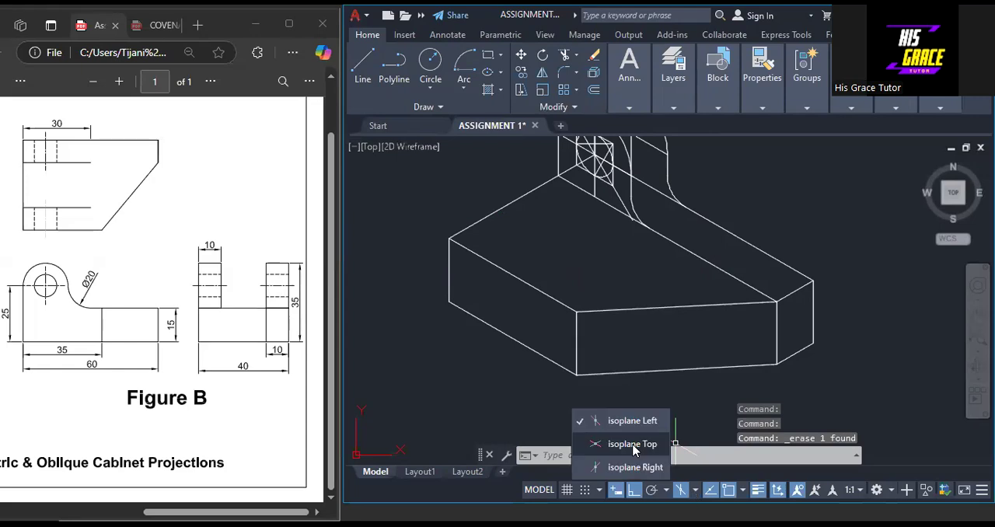
{"action": "left_click", "coordinate": [632, 444]}
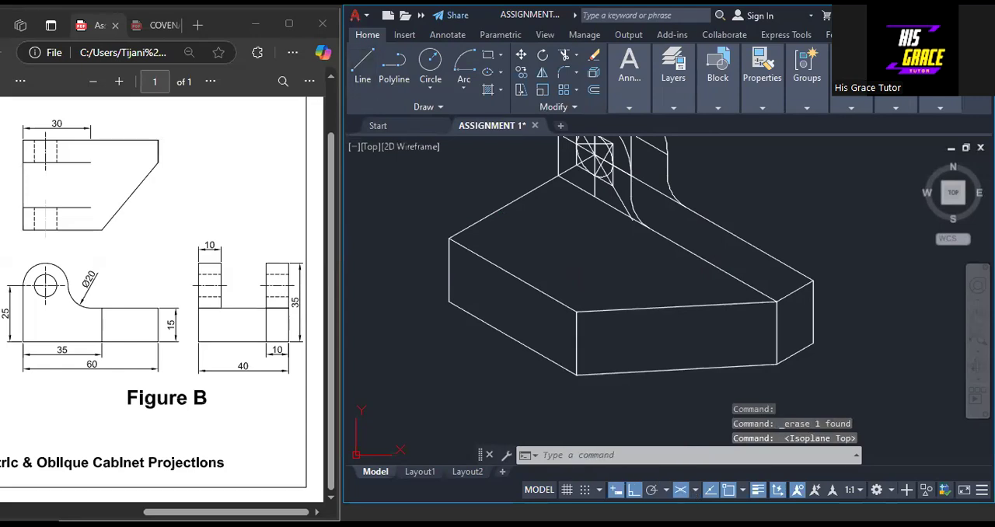
{"action": "type", "text": "l"}
{"action": "key", "text": "Return"}
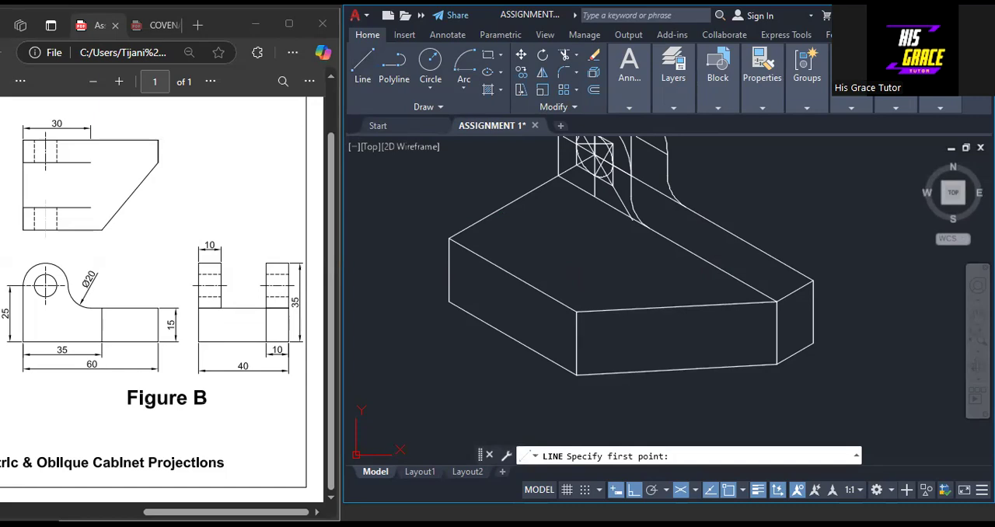
{"action": "left_click", "coordinate": [450, 239]}
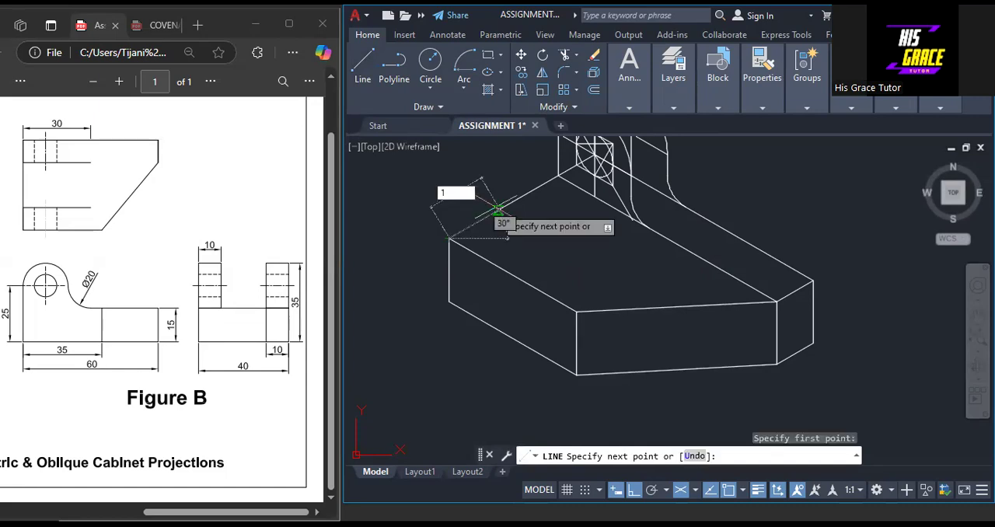
{"action": "type", "text": "10"}
{"action": "key", "text": "Return"}
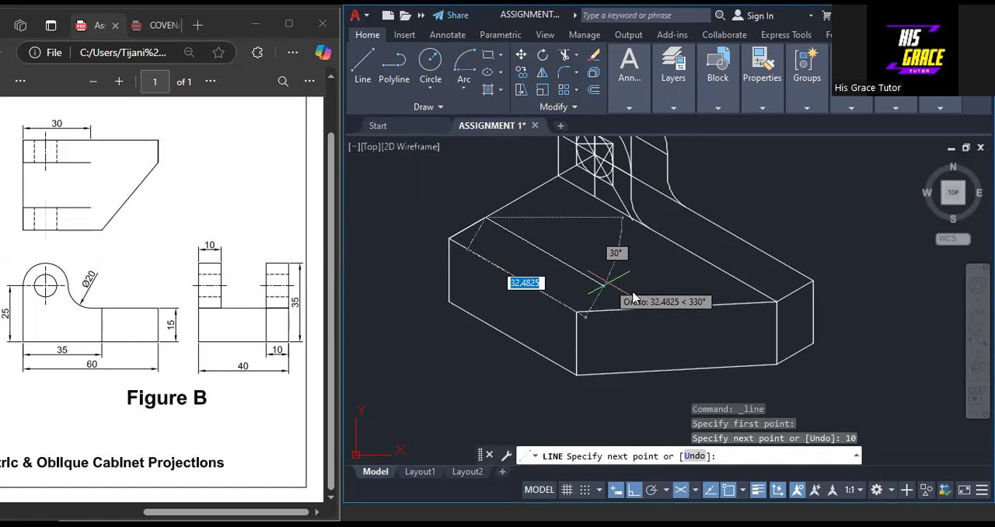
{"action": "type", "text": "30"}
{"action": "key", "text": "Return"}
{"action": "key", "text": "Return"}
Copy the rear lug's back outline from the block's rear-left top corner to the point 10 along the left edge from the front corner
{"action": "scroll", "coordinate": [694, 196], "scroll_direction": "up", "scroll_amount": 2}
{"action": "middle_click_drag", "start_coordinate": [694, 196], "coordinate": [638, 310]}
{"action": "scroll", "coordinate": [639, 309], "scroll_direction": "down", "scroll_amount": 2}
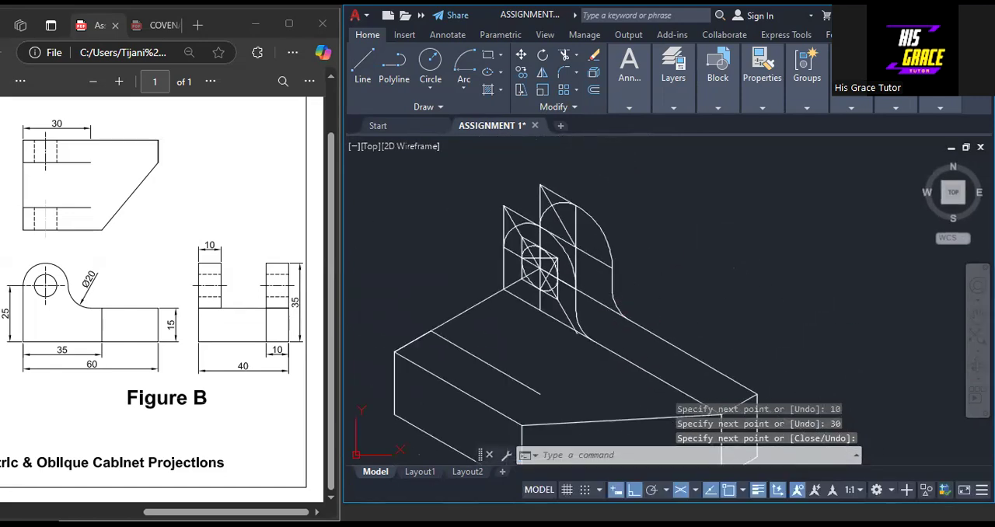
{"action": "scroll", "coordinate": [603, 295], "scroll_direction": "up", "scroll_amount": 2}
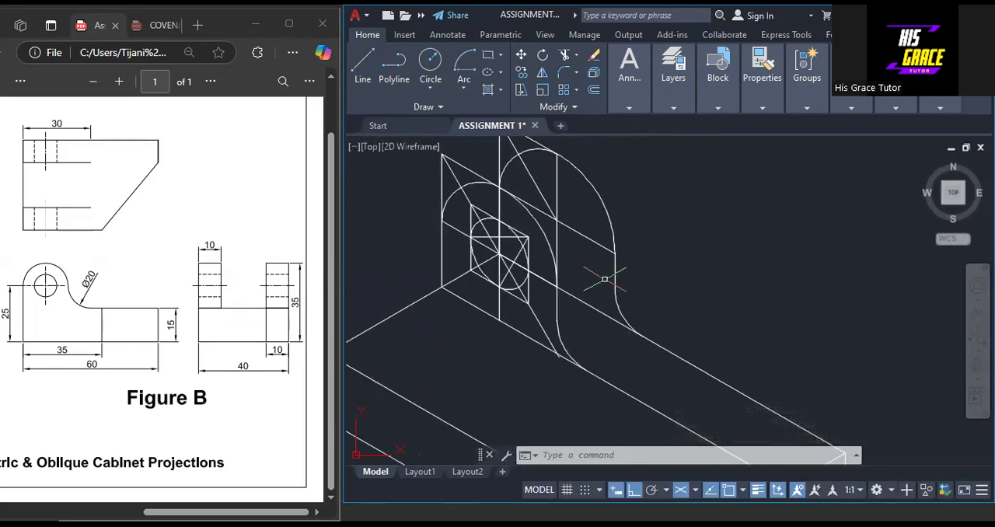
{"action": "middle_click_drag", "start_coordinate": [593, 226], "coordinate": [556, 353]}
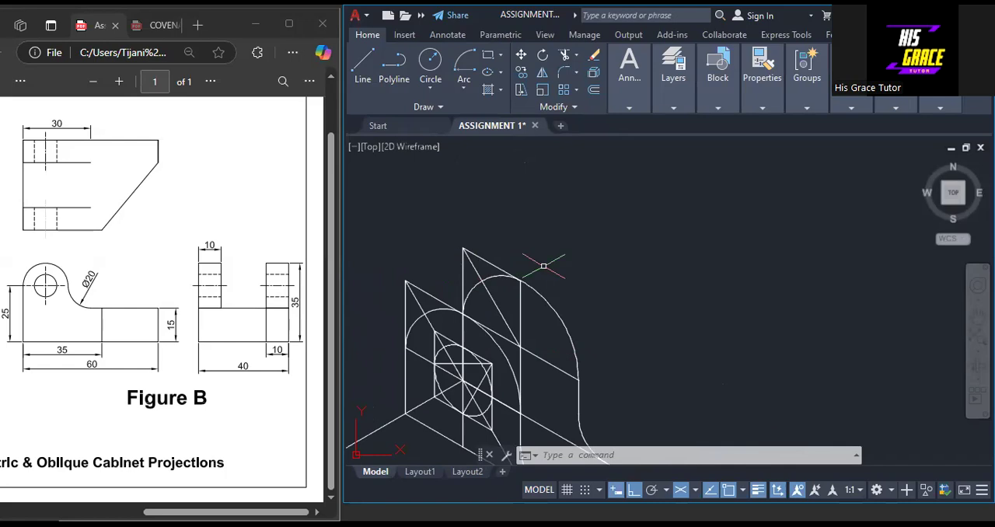
{"action": "middle_click_drag", "start_coordinate": [542, 267], "coordinate": [558, 227]}
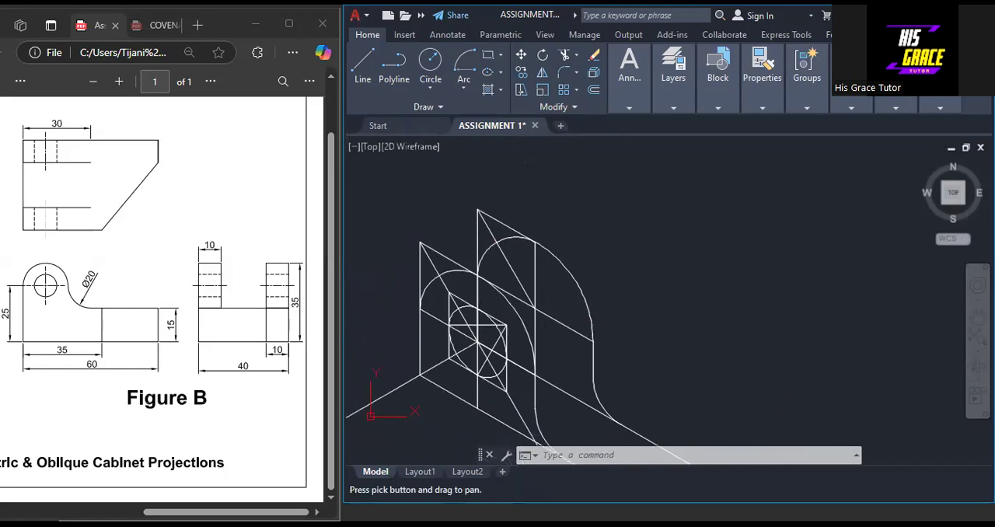
{"action": "left_click", "coordinate": [522, 71]}
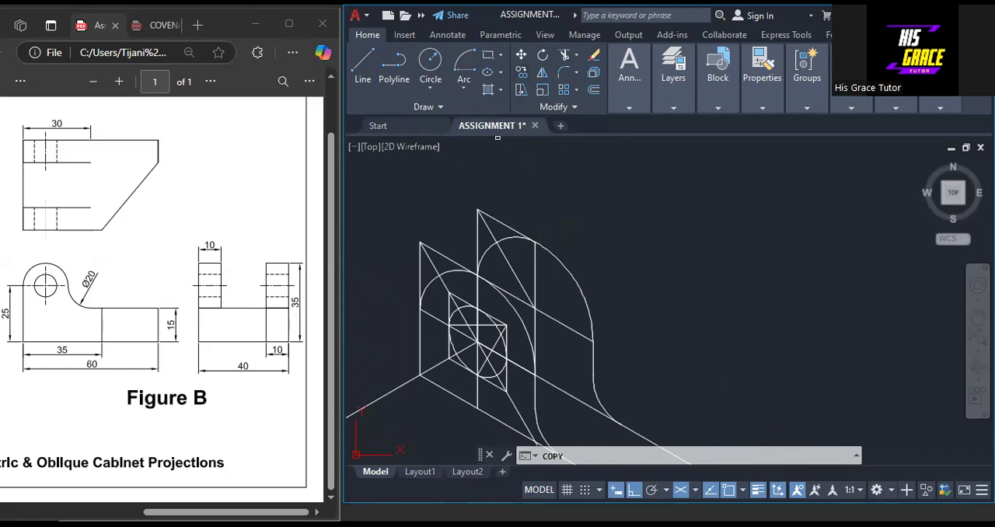
{"action": "mouse_move", "coordinate": [636, 346]}
{"action": "left_mouse_down"}
{"action": "mouse_move", "coordinate": [519, 248]}
{"action": "mouse_move", "coordinate": [464, 231]}
{"action": "left_mouse_up"}
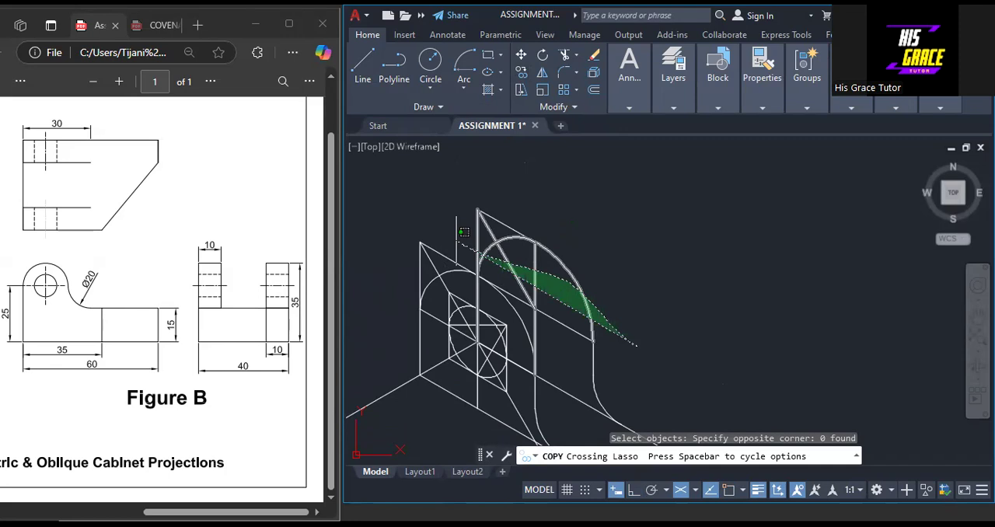
{"action": "left_click_drag", "start_coordinate": [464, 231], "coordinate": [464, 233]}
{"action": "key", "text": "Return"}
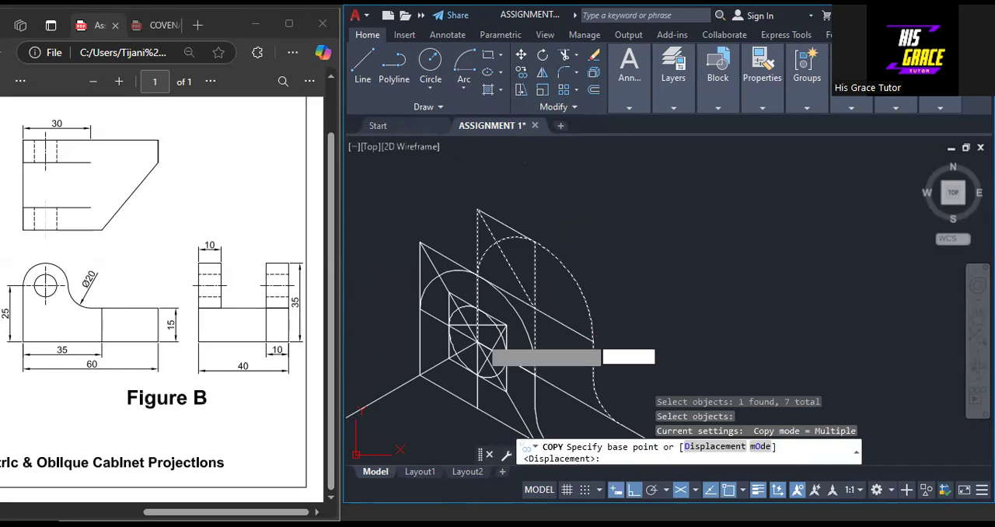
{"action": "left_click", "coordinate": [478, 342]}
{"action": "middle_click_drag", "start_coordinate": [364, 411], "coordinate": [534, 303]}
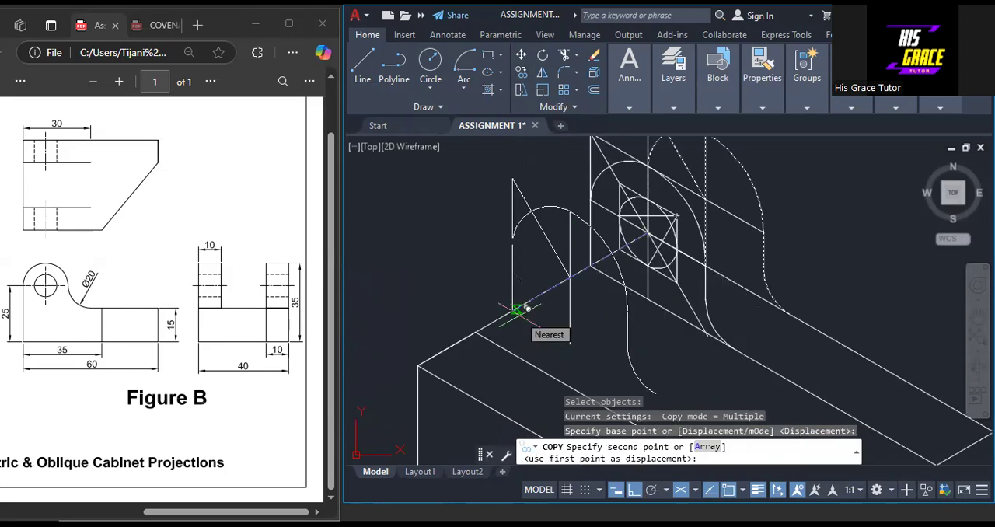
{"action": "left_click", "coordinate": [476, 333]}
{"action": "key", "text": "Escape"}
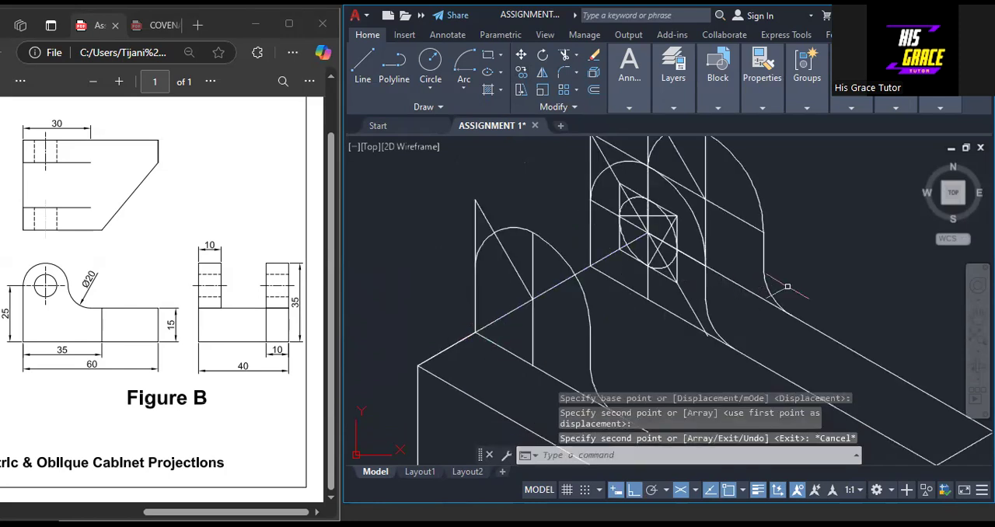
Delete the diagonal and vertical centre line from the copied front-lug outline and trim its left edge above the arc
{"action": "middle_click_drag", "start_coordinate": [847, 250], "coordinate": [755, 317]}
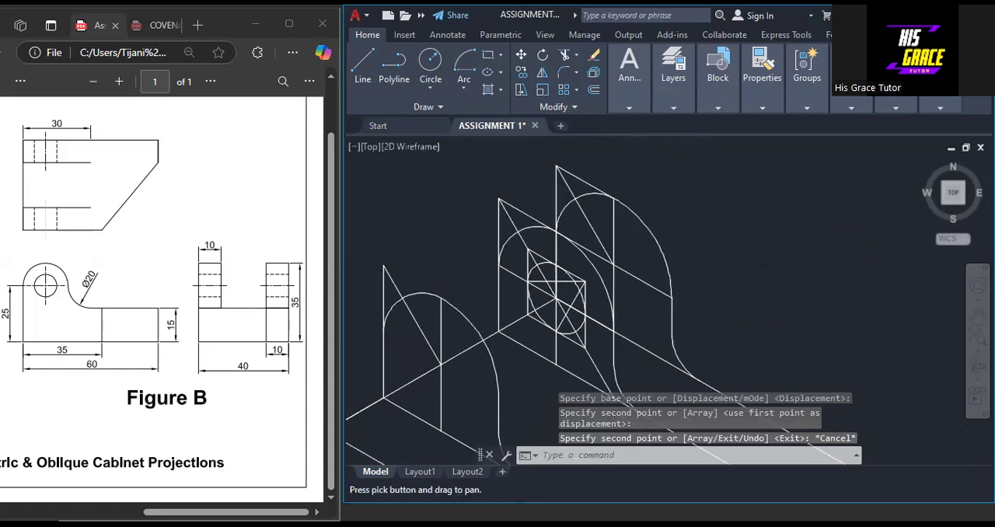
{"action": "scroll", "coordinate": [747, 317], "scroll_direction": "down", "scroll_amount": 2}
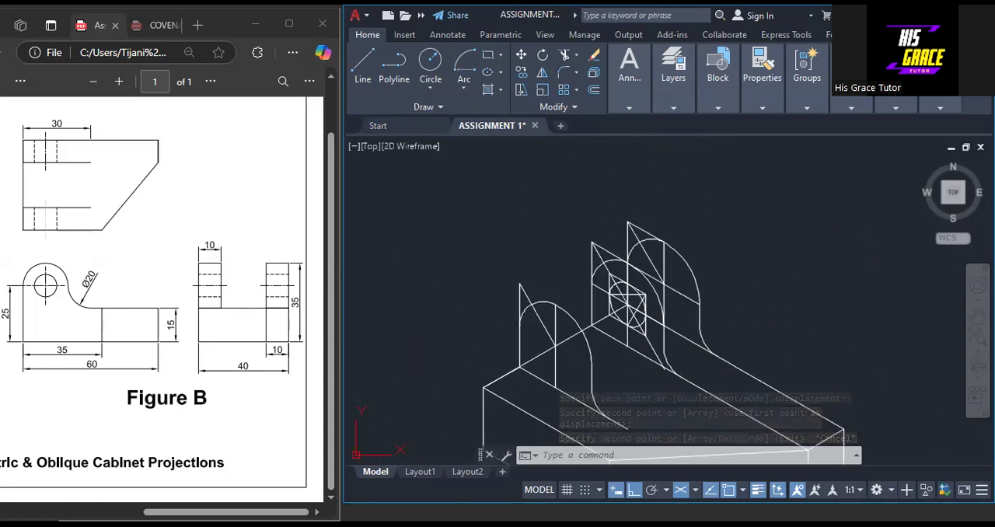
{"action": "left_click", "coordinate": [542, 319]}
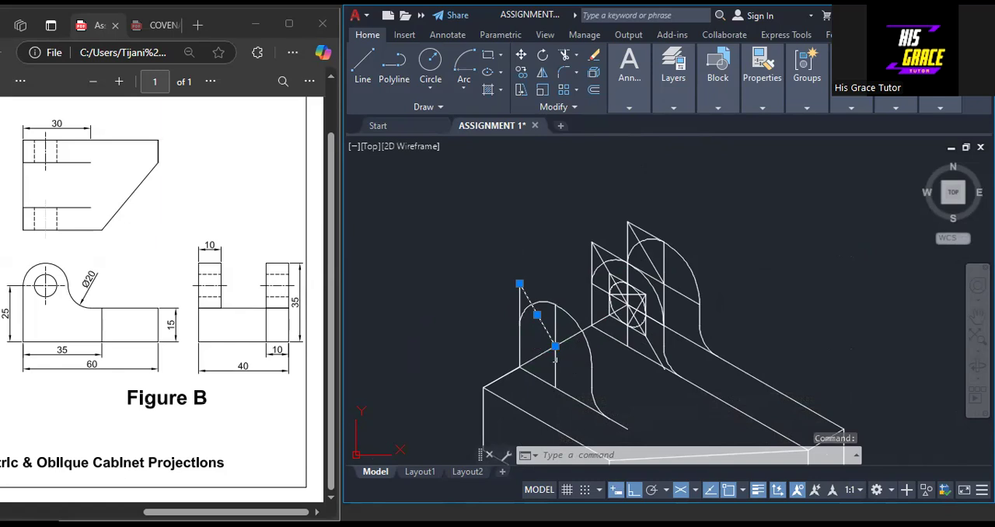
{"action": "key", "text": "Delete"}
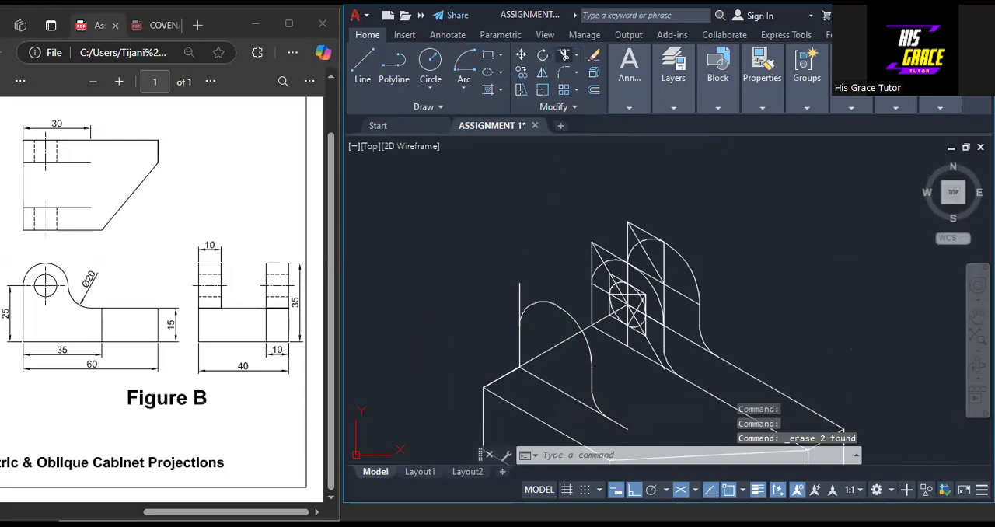
{"action": "left_click", "coordinate": [565, 55]}
{"action": "left_click", "coordinate": [520, 294]}
{"action": "right_click", "coordinate": [507, 234]}
{"action": "left_click", "coordinate": [526, 246]}
Try to copy the rear lug's front outline and hole to the block's front-left top corner, and undo the copy
{"action": "scroll", "coordinate": [724, 216], "scroll_direction": "down", "scroll_amount": 2}
{"action": "middle_click_drag", "start_coordinate": [771, 251], "coordinate": [757, 288]}
{"action": "scroll", "coordinate": [611, 253], "scroll_direction": "up", "scroll_amount": 2}
{"action": "scroll", "coordinate": [591, 260], "scroll_direction": "up", "scroll_amount": 2}
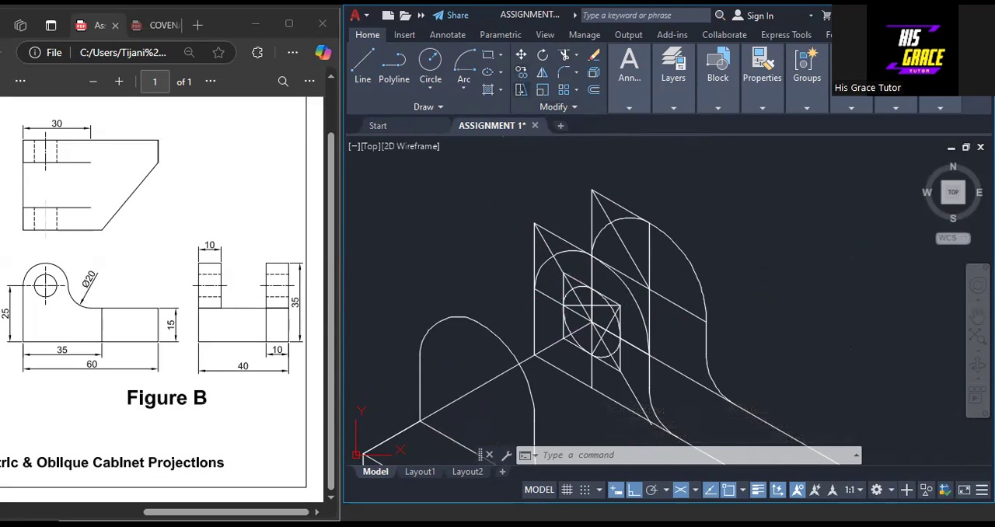
{"action": "left_click", "coordinate": [522, 73]}
{"action": "left_click_drag", "start_coordinate": [640, 297], "coordinate": [519, 291]}
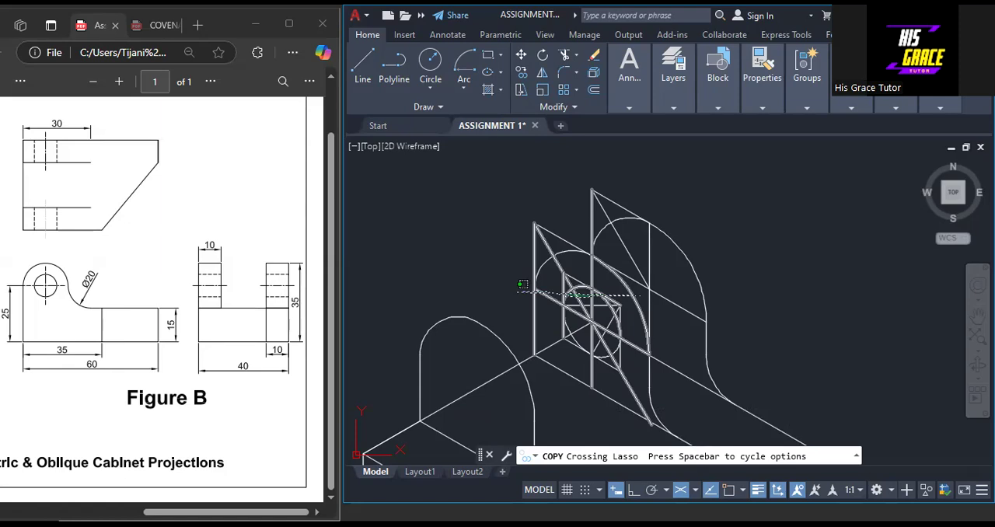
{"action": "middle_click_drag", "start_coordinate": [543, 357], "coordinate": [562, 258]}
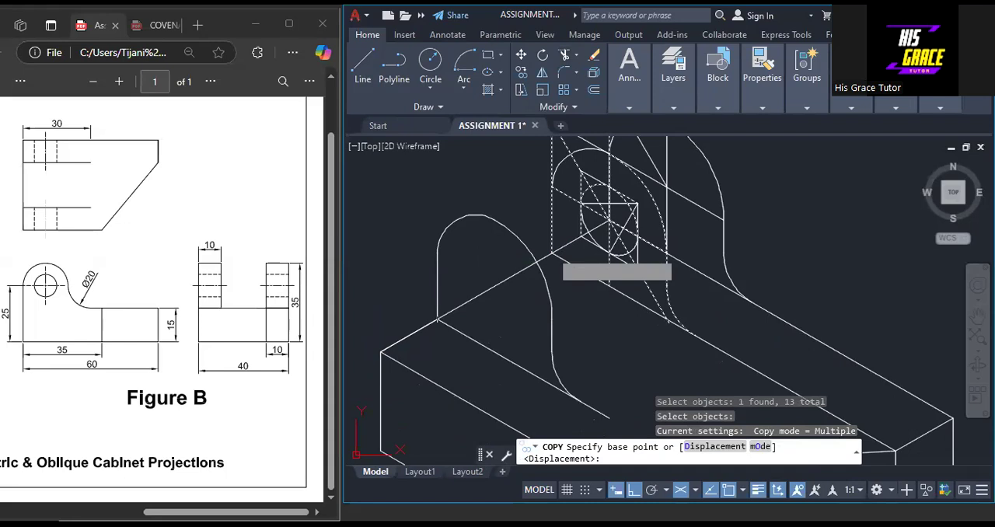
{"action": "left_click", "coordinate": [552, 254]}
{"action": "left_click", "coordinate": [380, 352]}
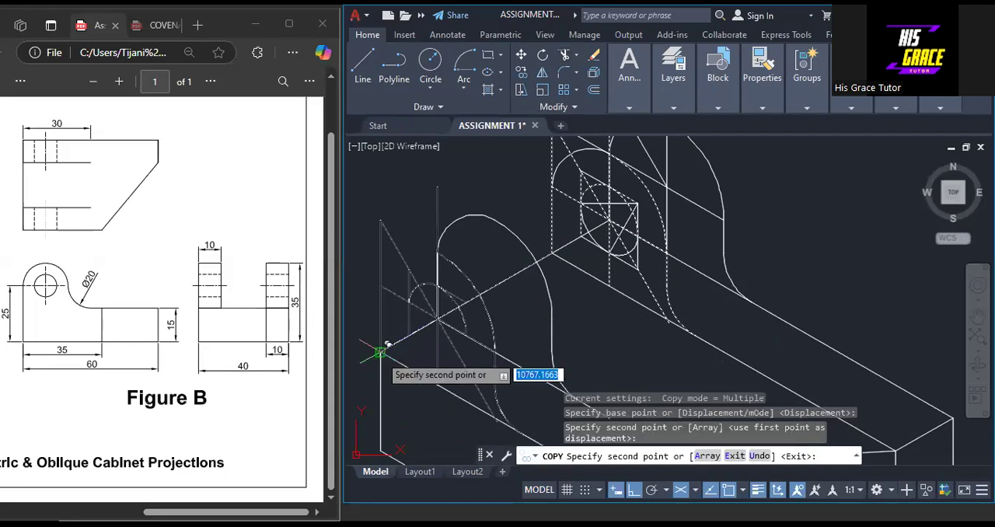
{"action": "key", "text": "Escape"}
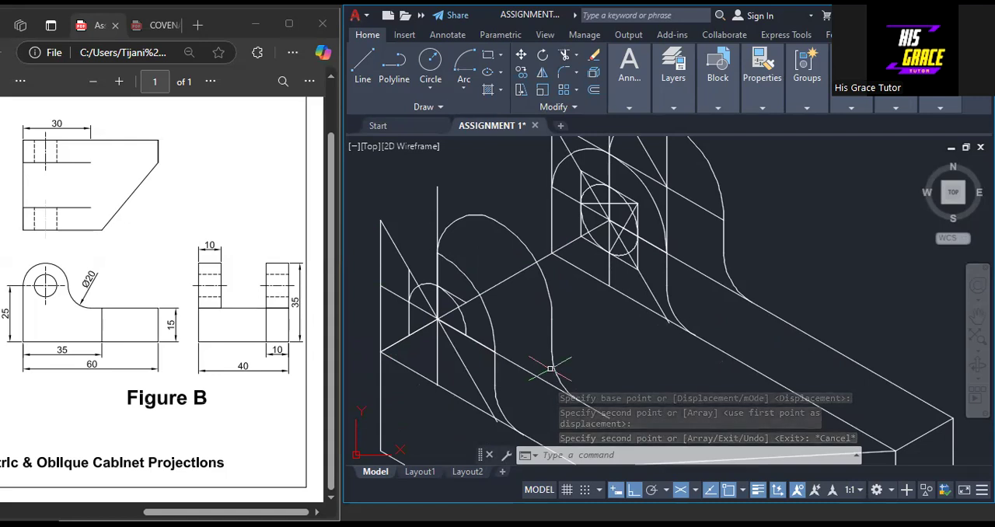
{"action": "key", "text": "ctrl+z"}
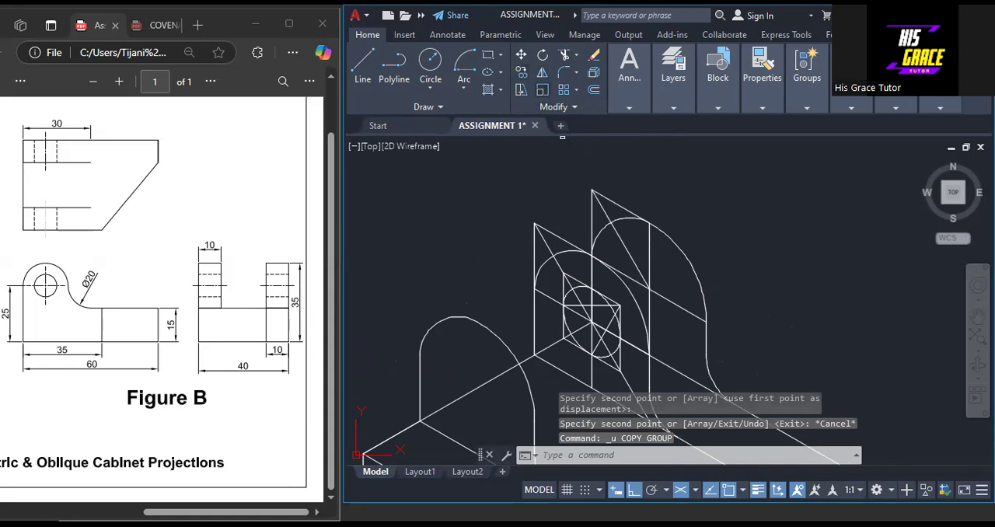
{"action": "mouse_move", "coordinate": [642, 297]}
{"action": "left_mouse_down"}
{"action": "mouse_move", "coordinate": [571, 336]}
{"action": "mouse_move", "coordinate": [518, 331]}
{"action": "left_mouse_up"}
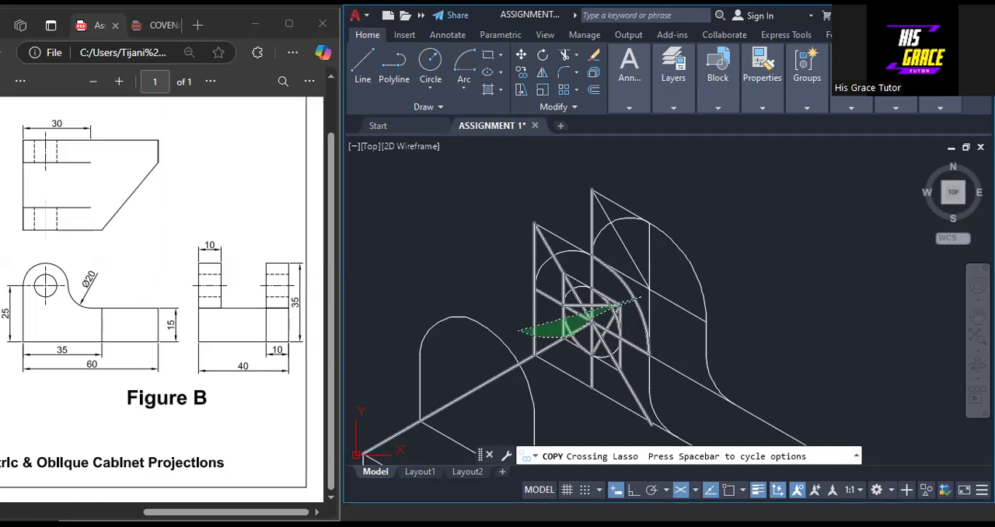
{"action": "left_click_drag", "start_coordinate": [520, 331], "coordinate": [639, 298]}
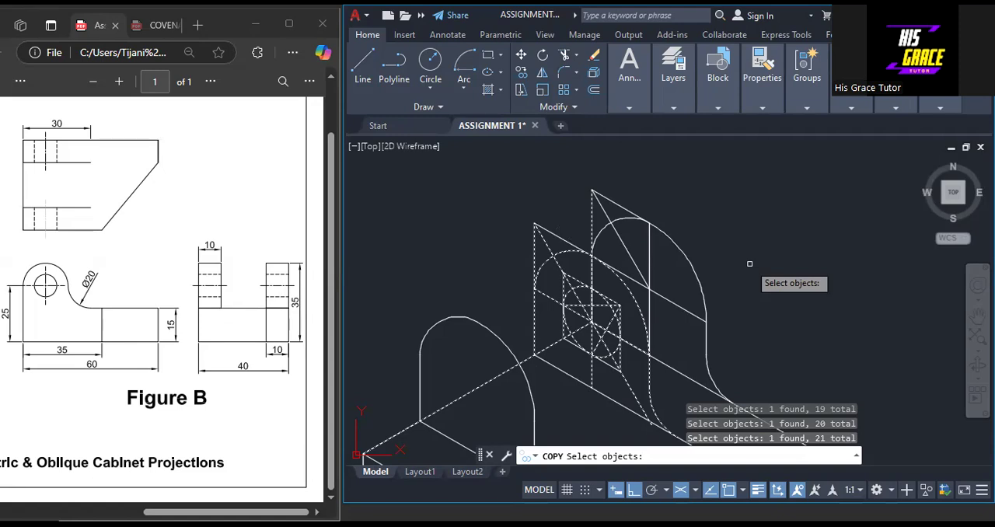
{"action": "left_click", "coordinate": [681, 304]}
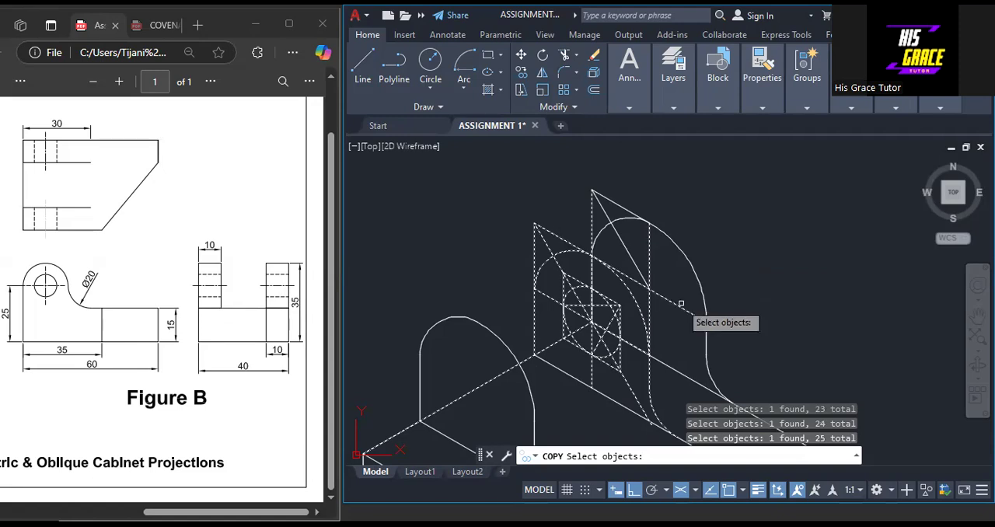
{"action": "key", "text": "Escape"}
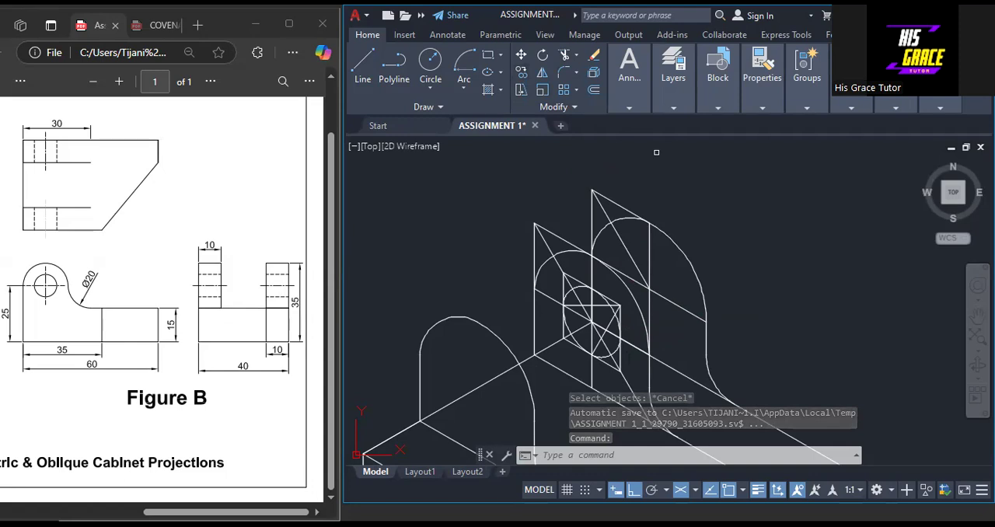
Copy the rear lug's front outline with its complete hole ellipse from its lower left corner to the block's front-left top corner
{"action": "left_click_drag", "start_coordinate": [639, 298], "coordinate": [529, 312]}
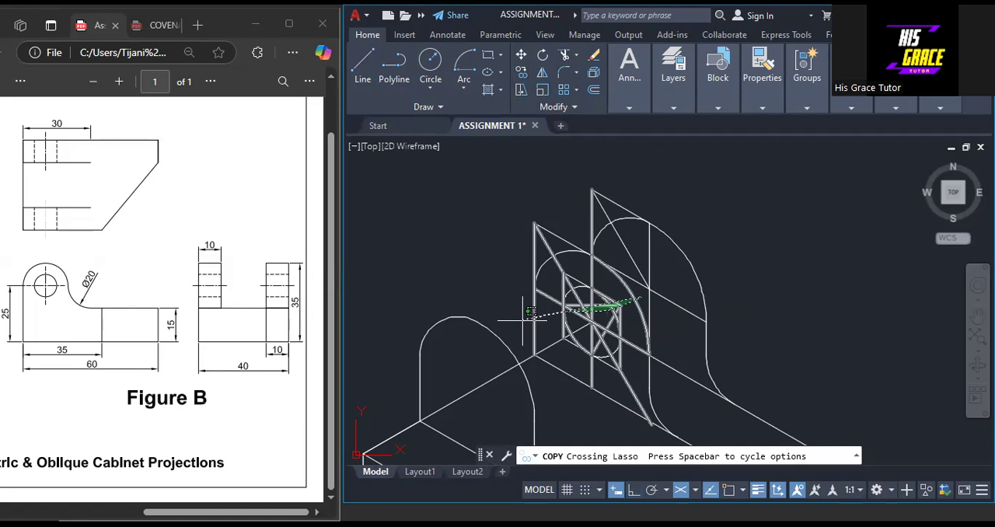
{"action": "left_click_drag", "start_coordinate": [523, 321], "coordinate": [523, 321]}
{"action": "left_click", "coordinate": [650, 374]}
{"action": "left_click", "coordinate": [651, 403]}
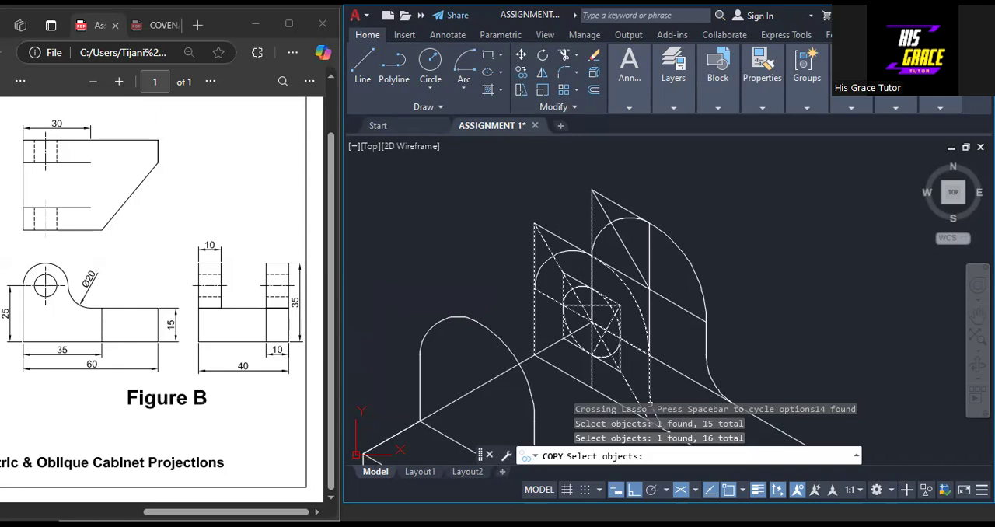
{"action": "key", "text": "Return"}
{"action": "middle_click_drag", "start_coordinate": [650, 406], "coordinate": [614, 342]}
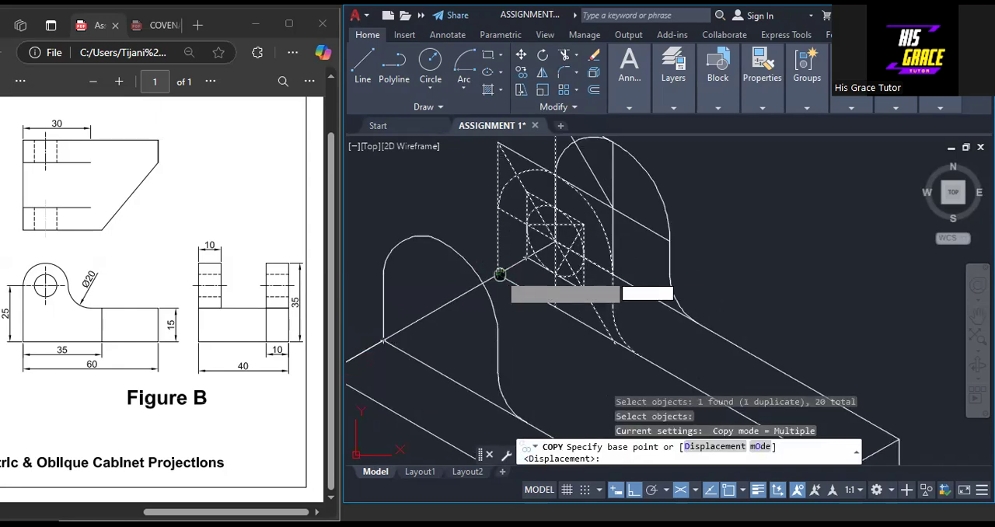
{"action": "middle_click_drag", "start_coordinate": [498, 273], "coordinate": [571, 260]}
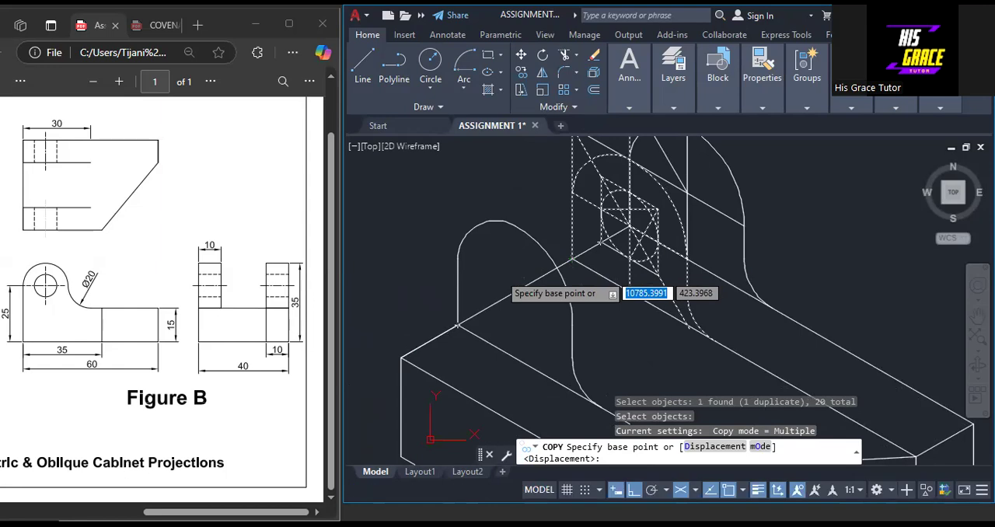
{"action": "left_click", "coordinate": [574, 258]}
{"action": "left_click", "coordinate": [400, 358]}
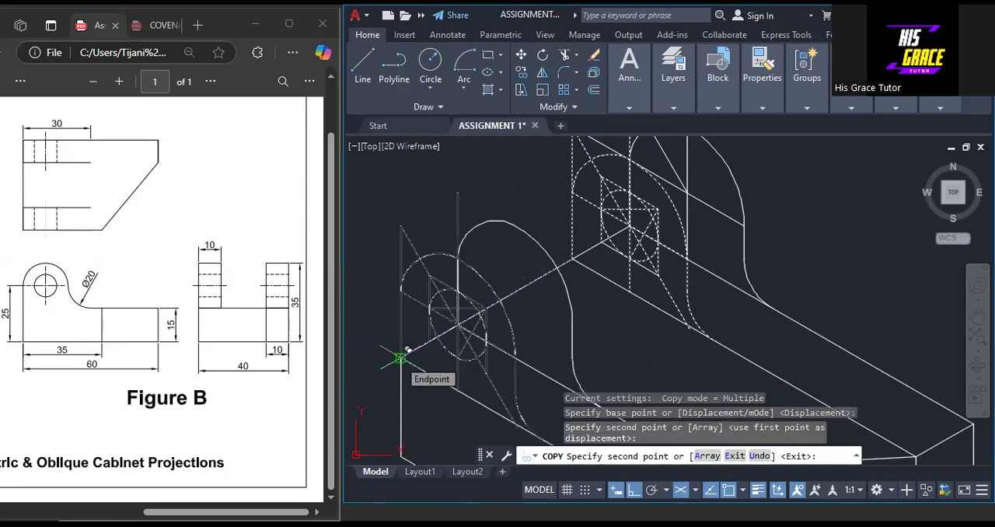
{"action": "key", "text": "Escape"}
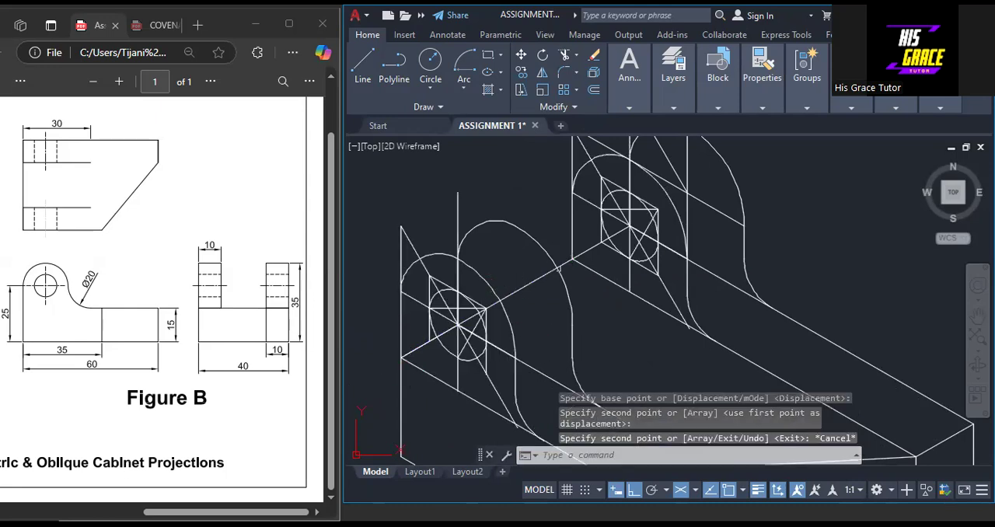
Erase the construction lines around the rear lug's front outline and hole, including the enclosing rhombus and its diagonals, keeping the arcs and hole ellipse
{"action": "scroll", "coordinate": [625, 284], "scroll_direction": "down", "scroll_amount": 3}
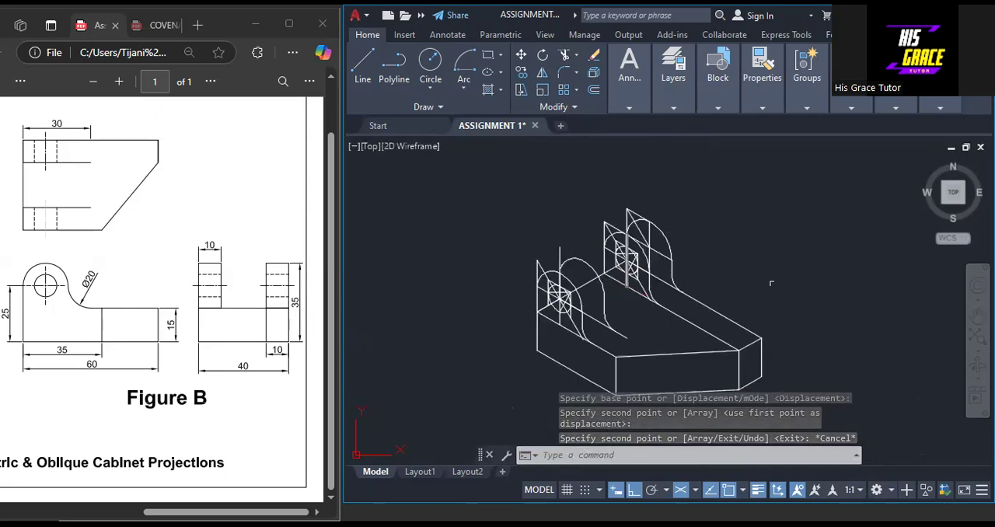
{"action": "middle_click_drag", "start_coordinate": [713, 256], "coordinate": [538, 372]}
{"action": "scroll", "coordinate": [539, 372], "scroll_direction": "down", "scroll_amount": 1}
{"action": "scroll", "coordinate": [538, 371], "scroll_direction": "up", "scroll_amount": 4}
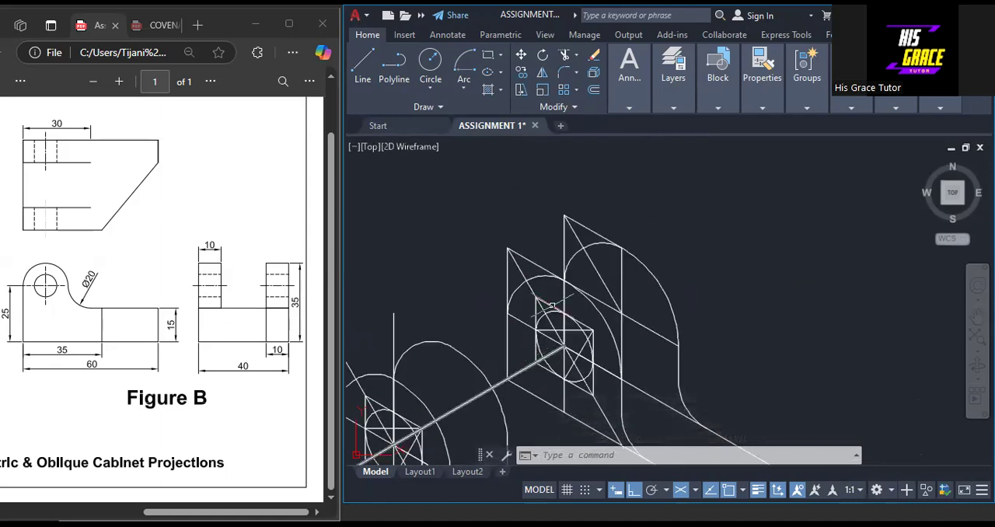
{"action": "left_click", "coordinate": [523, 259]}
{"action": "left_click", "coordinate": [519, 266]}
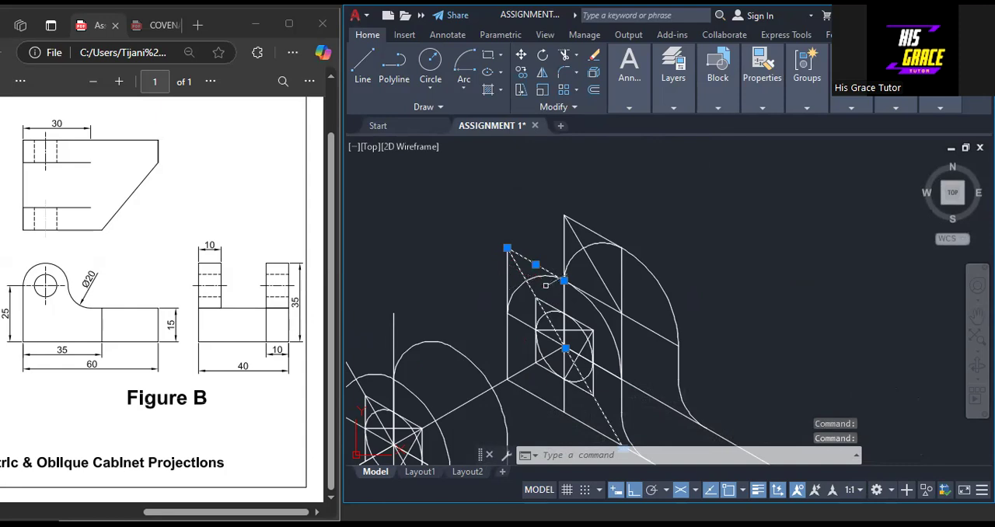
{"action": "scroll", "coordinate": [589, 321], "scroll_direction": "up", "scroll_amount": 5}
{"action": "left_click", "coordinate": [602, 356]}
{"action": "left_click", "coordinate": [614, 373]}
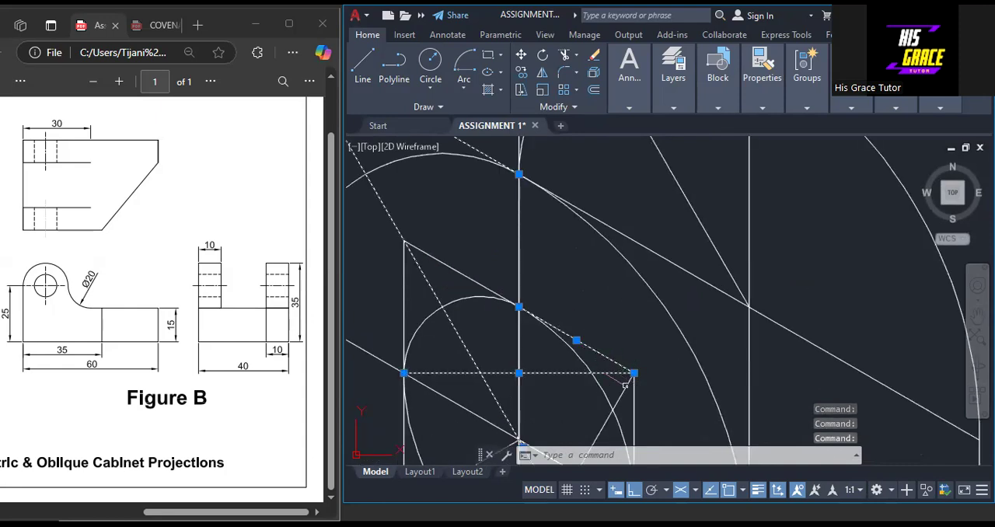
{"action": "left_click", "coordinate": [637, 405]}
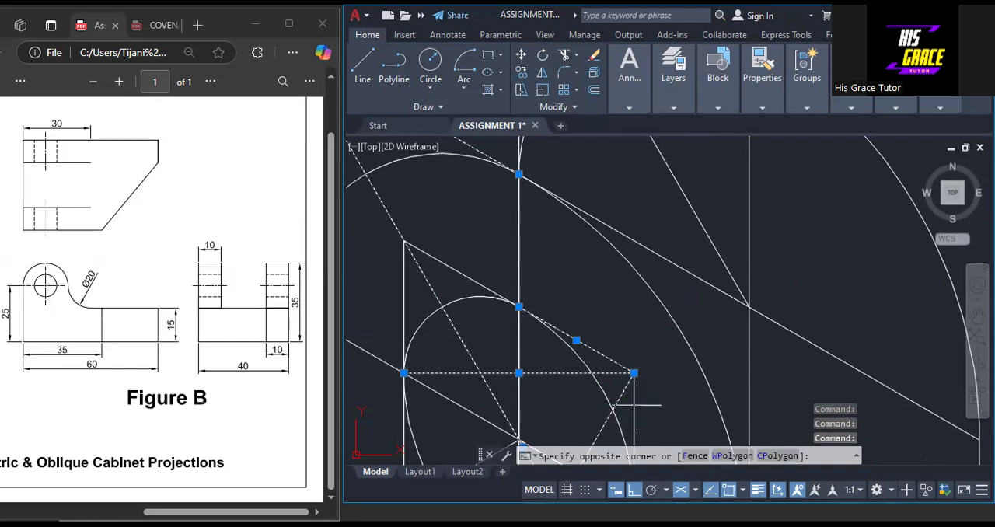
{"action": "scroll", "coordinate": [553, 352], "scroll_direction": "down", "scroll_amount": 3}
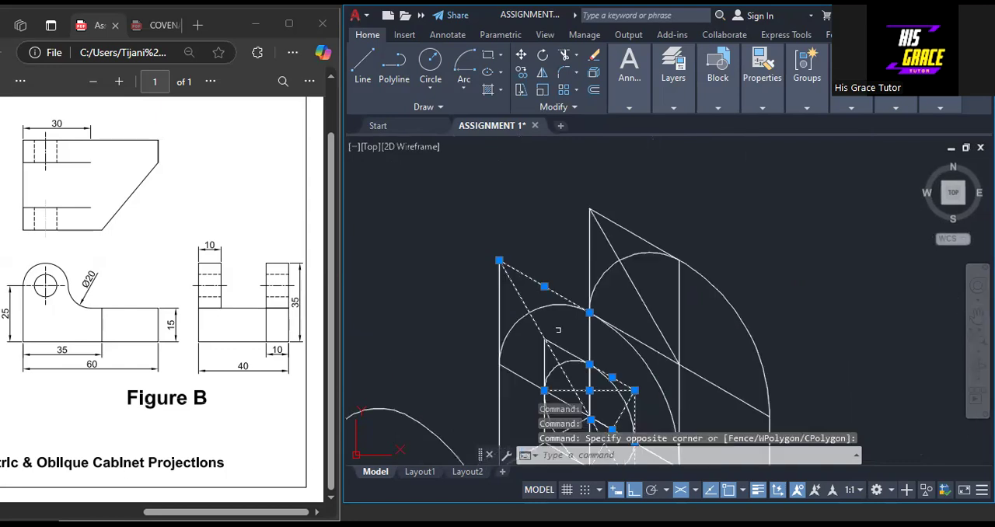
{"action": "left_click", "coordinate": [554, 352]}
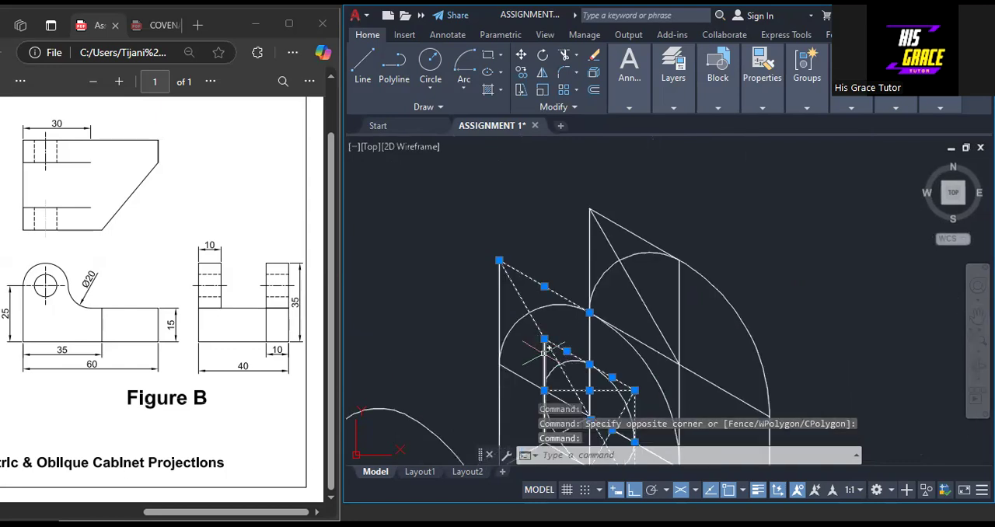
{"action": "scroll", "coordinate": [548, 356], "scroll_direction": "down", "scroll_amount": 2}
{"action": "left_click", "coordinate": [534, 368]}
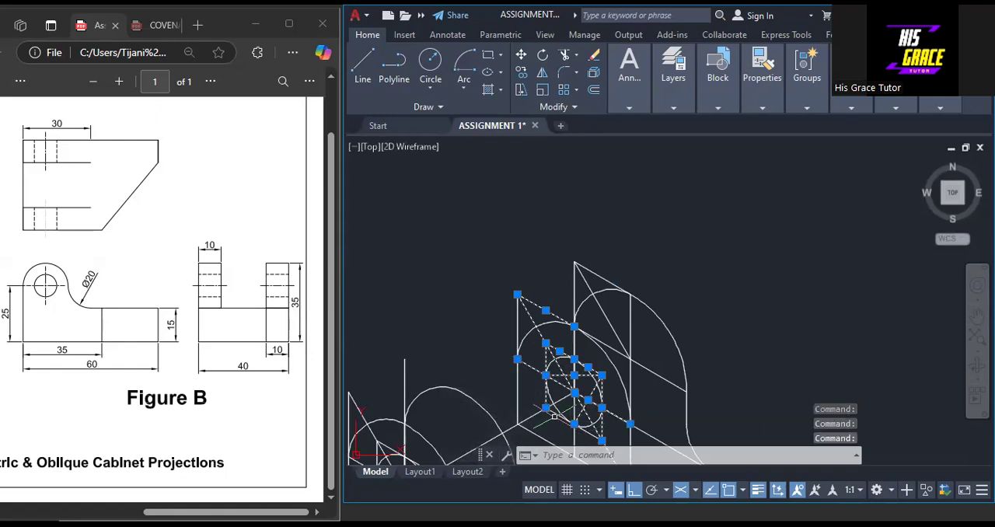
{"action": "right_click", "coordinate": [722, 248]}
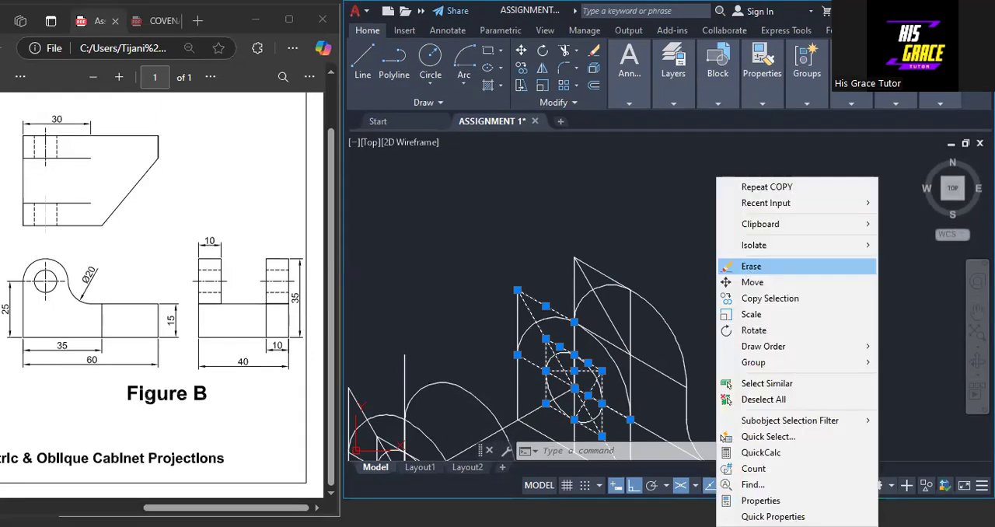
{"action": "left_click", "coordinate": [751, 266]}
Erase the rear lug's back-outline construction lines: the vertical centre line, diagonal, sloping centre line, top edge and vertical left edge
{"action": "middle_click_drag", "start_coordinate": [739, 381], "coordinate": [715, 272]}
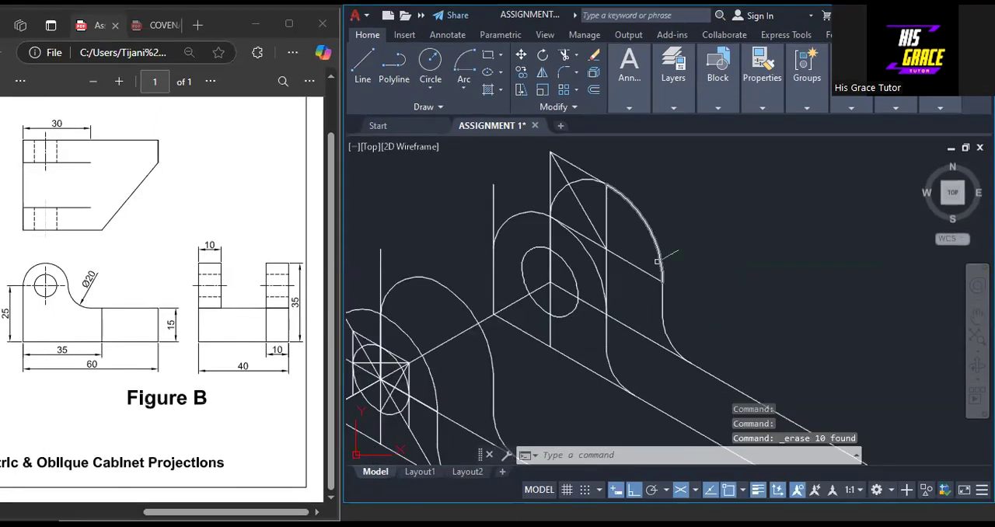
{"action": "left_click", "coordinate": [606, 226]}
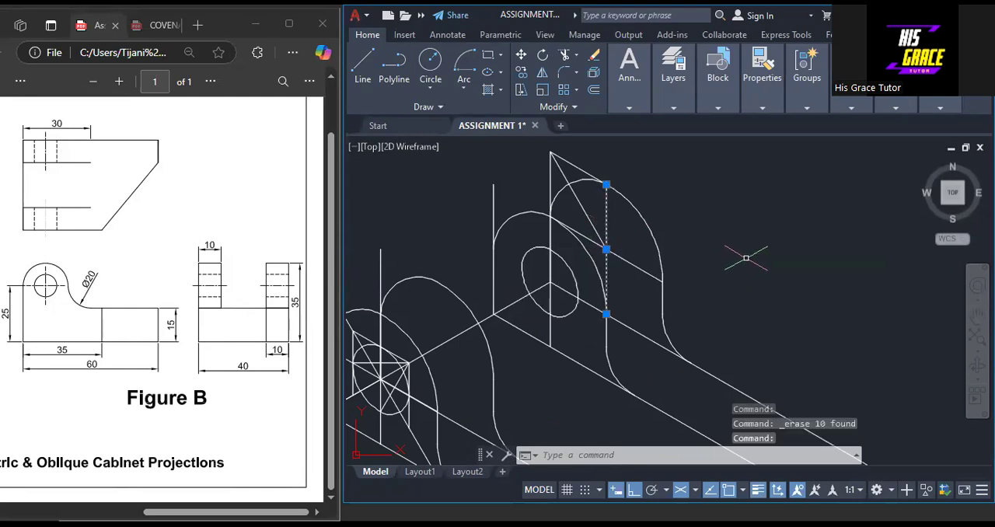
{"action": "right_click", "coordinate": [746, 264]}
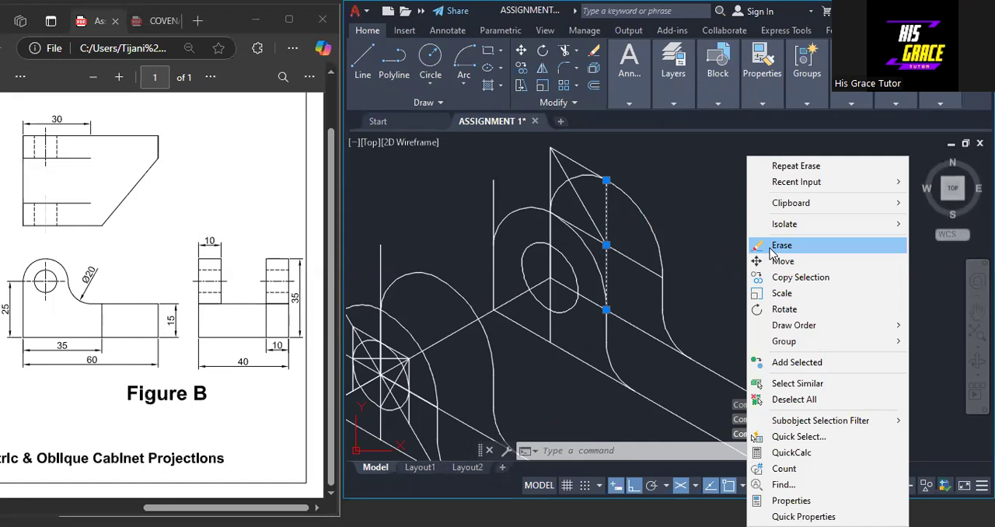
{"action": "left_click", "coordinate": [778, 246]}
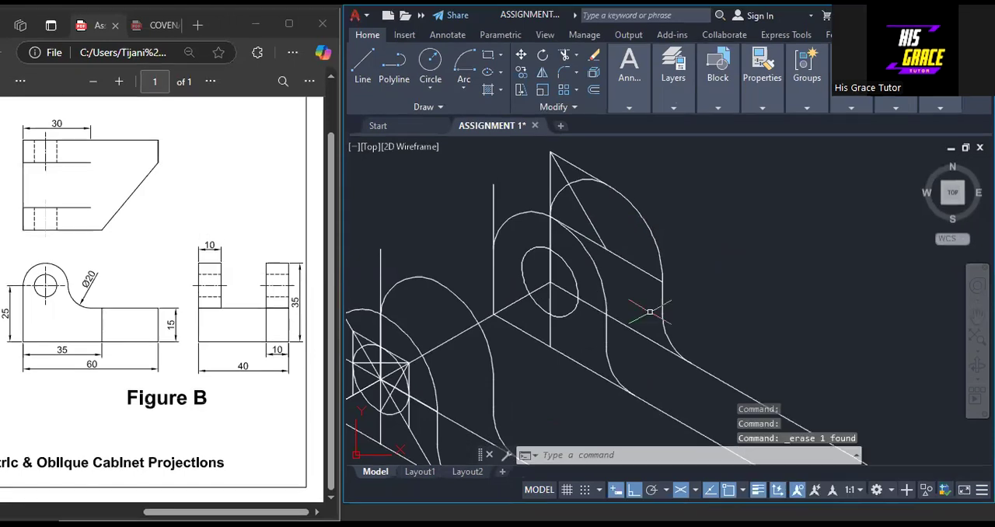
{"action": "left_click", "coordinate": [633, 270]}
{"action": "left_click", "coordinate": [596, 221]}
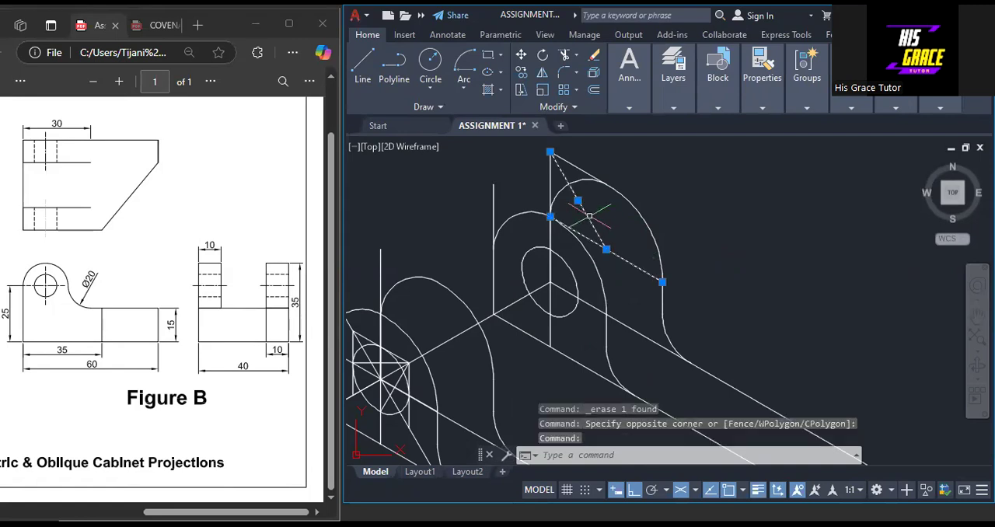
{"action": "left_click", "coordinate": [557, 156]}
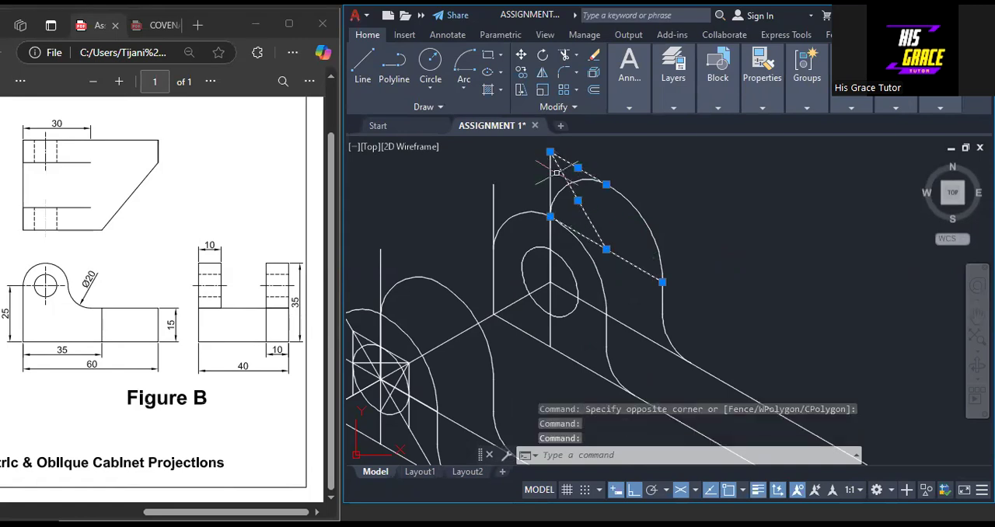
{"action": "left_click", "coordinate": [551, 173]}
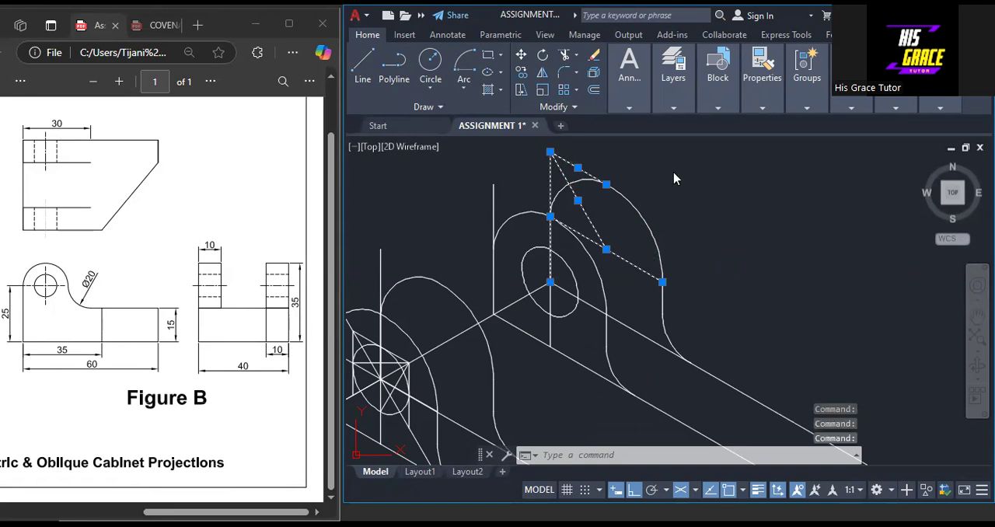
{"action": "key", "text": "Delete"}
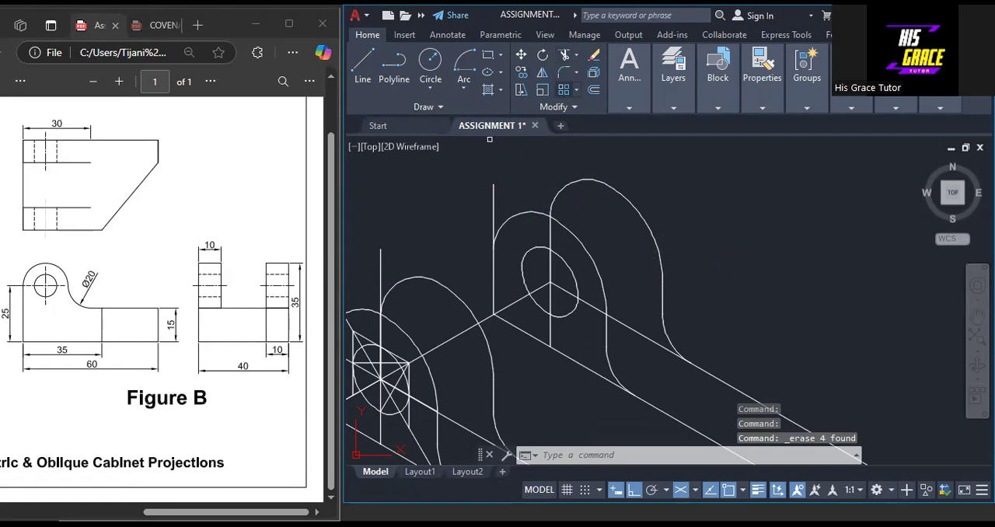
Trim the left edge of the rear lug's front outline above its rounded top
{"action": "left_click", "coordinate": [494, 202]}
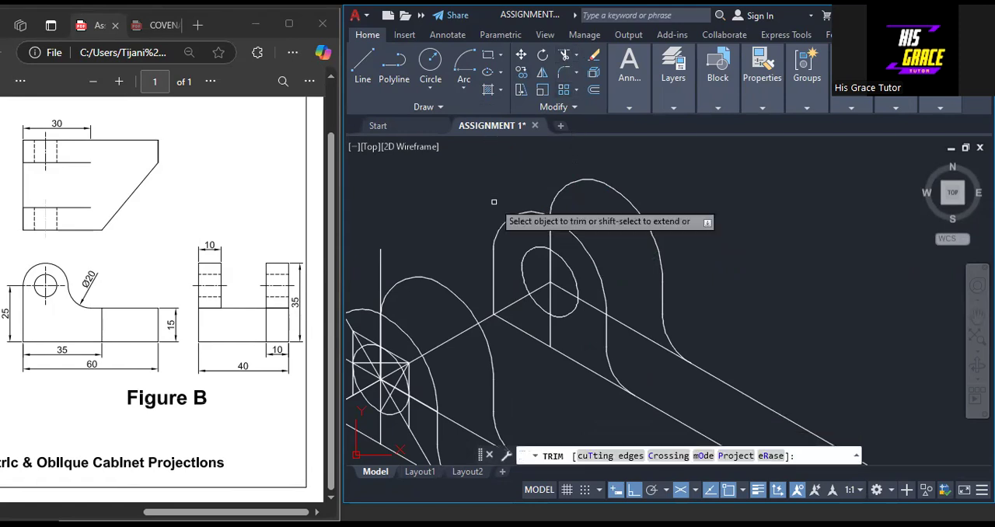
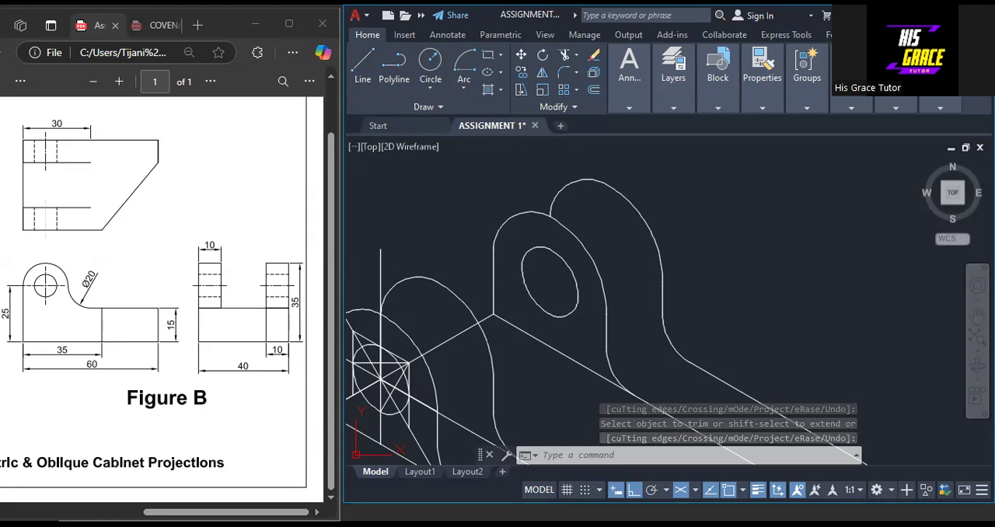
Join the tops of the rear lug's front and back outlines with a tangent line and trim the hidden start of the back arc
{"action": "left_click", "coordinate": [362, 67]}
{"action": "left_click", "coordinate": [513, 215]}
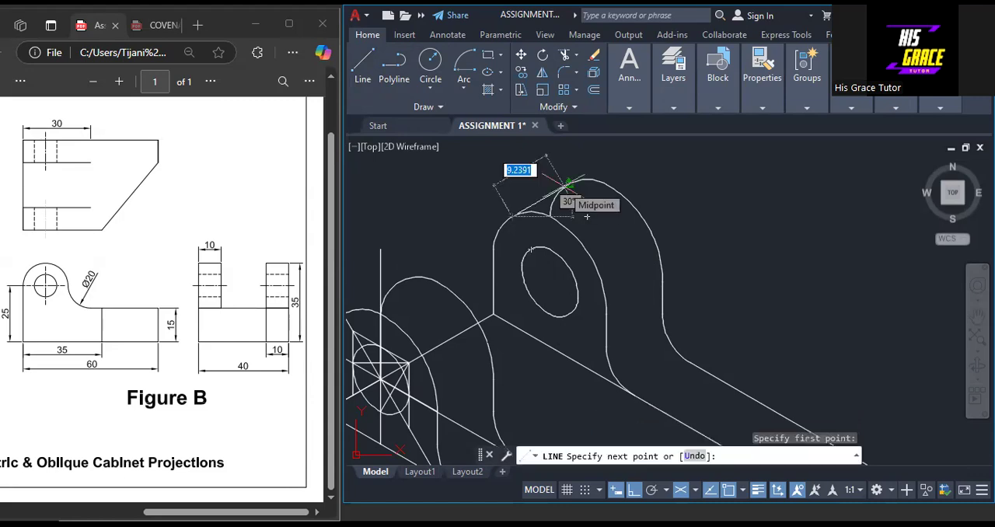
{"action": "left_click", "coordinate": [587, 217]}
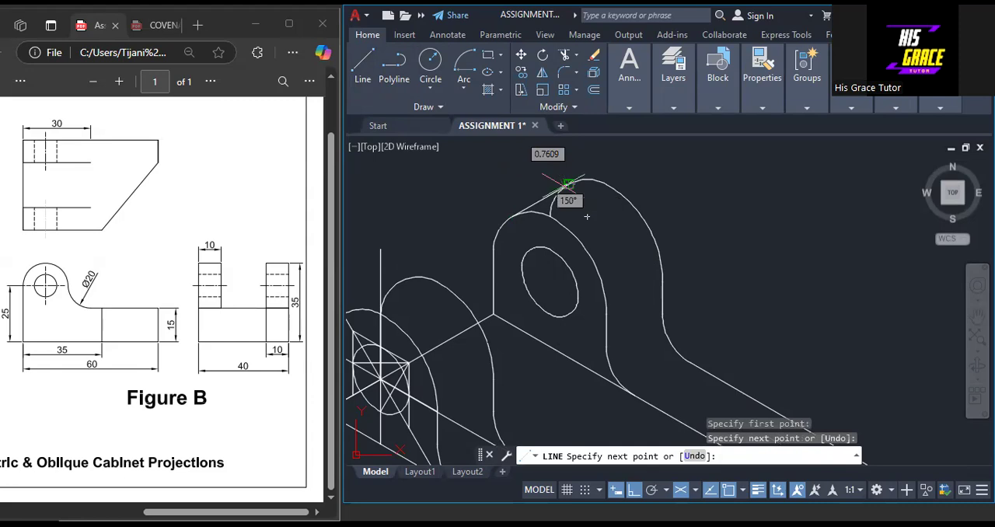
{"action": "key", "text": "Escape"}
{"action": "scroll", "coordinate": [587, 216], "scroll_direction": "up", "scroll_amount": 4}
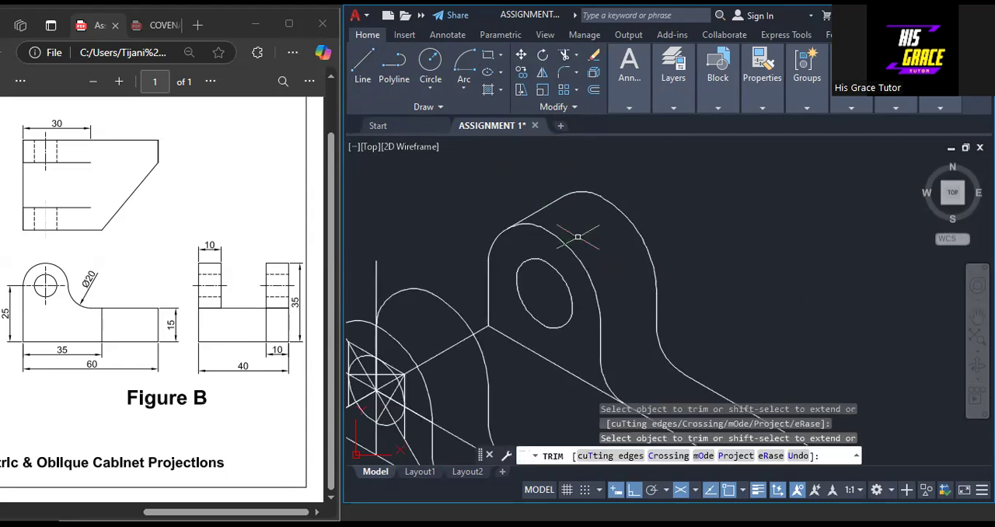
{"action": "key", "text": "Escape"}
Erase the construction lines around the front lug's hole, including its centre lines, diagonals and enclosing rhombus, keeping the arcs and hole ellipse
{"action": "scroll", "coordinate": [678, 238], "scroll_direction": "down", "scroll_amount": 2}
{"action": "middle_click_drag", "start_coordinate": [738, 321], "coordinate": [745, 247]}
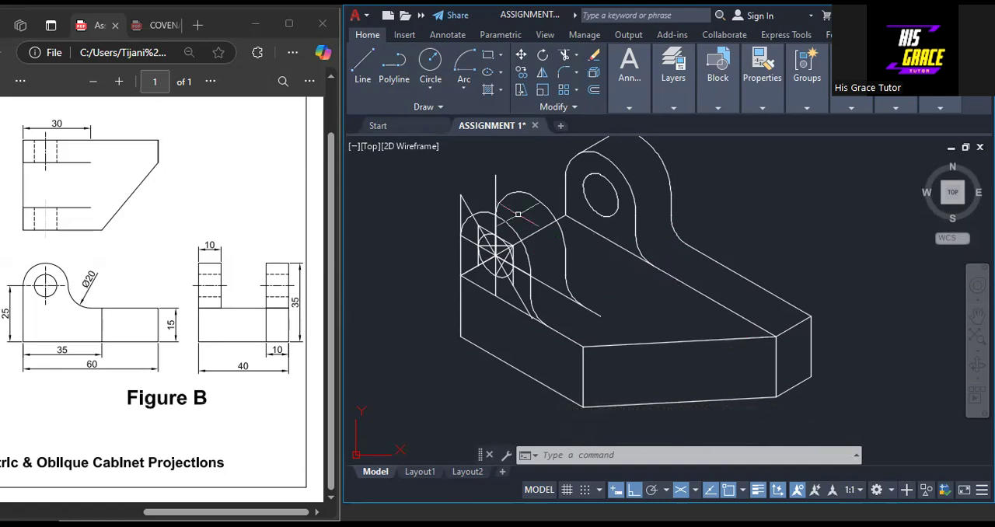
{"action": "scroll", "coordinate": [492, 217], "scroll_direction": "up", "scroll_amount": 4}
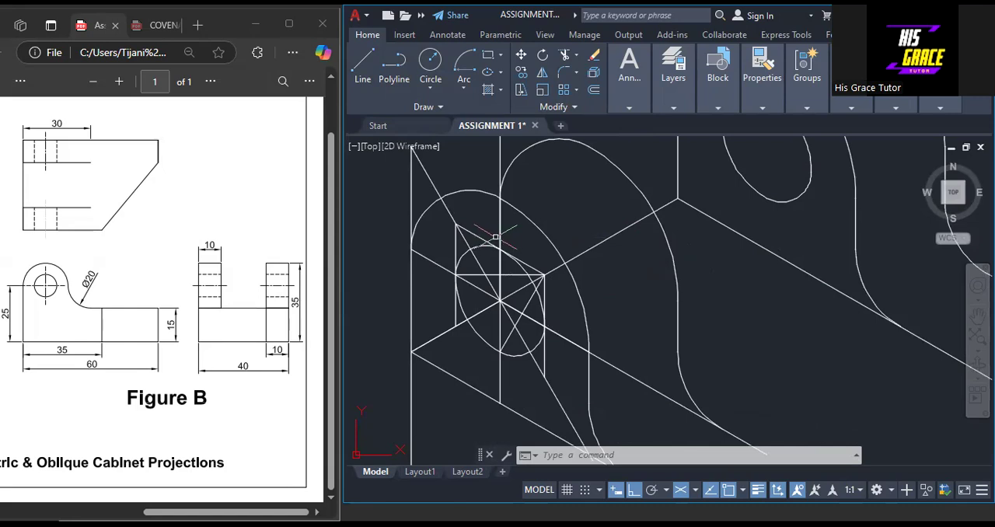
{"action": "left_click", "coordinate": [499, 236]}
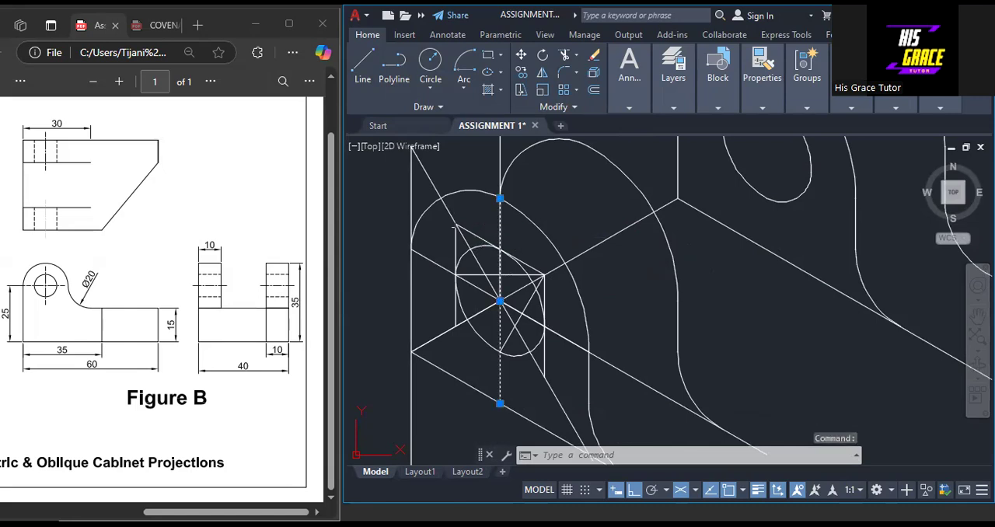
{"action": "left_click", "coordinate": [447, 206]}
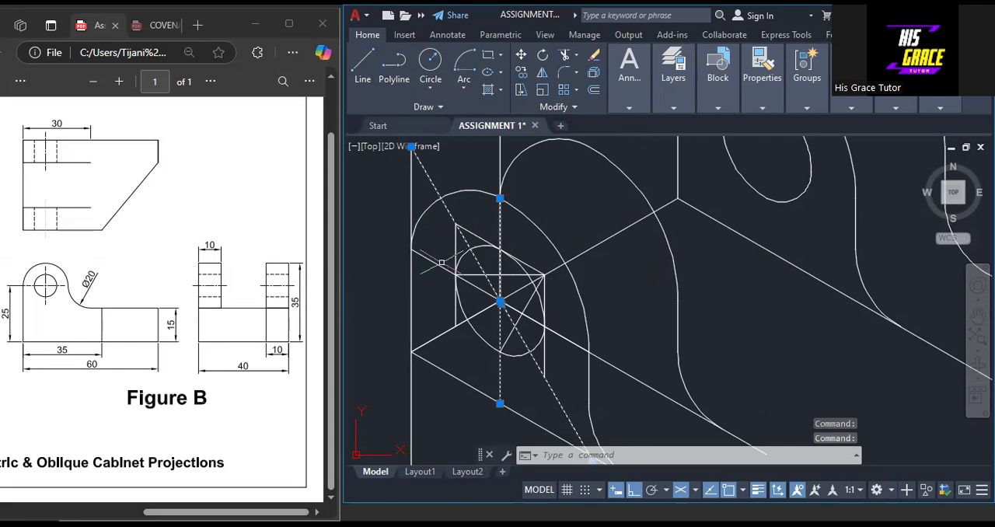
{"action": "left_click", "coordinate": [443, 259]}
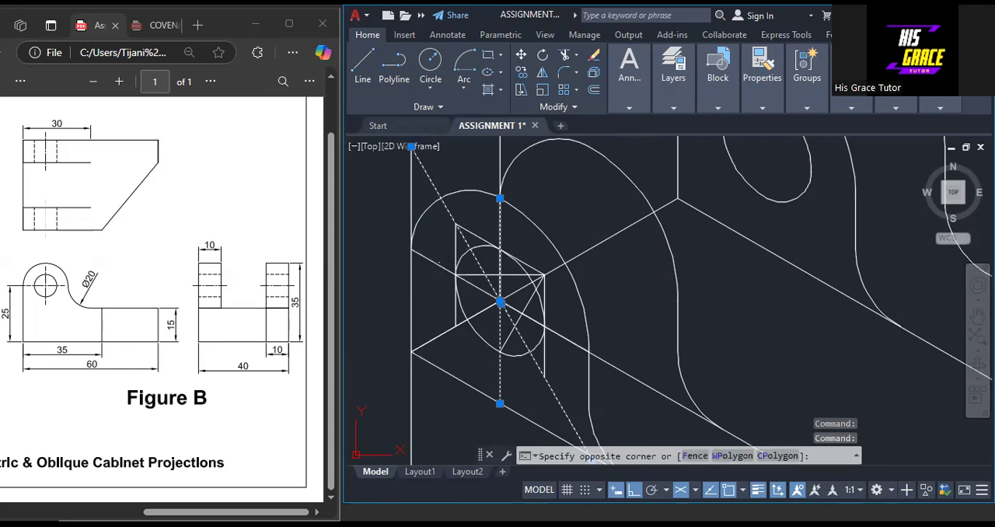
{"action": "left_click", "coordinate": [437, 264]}
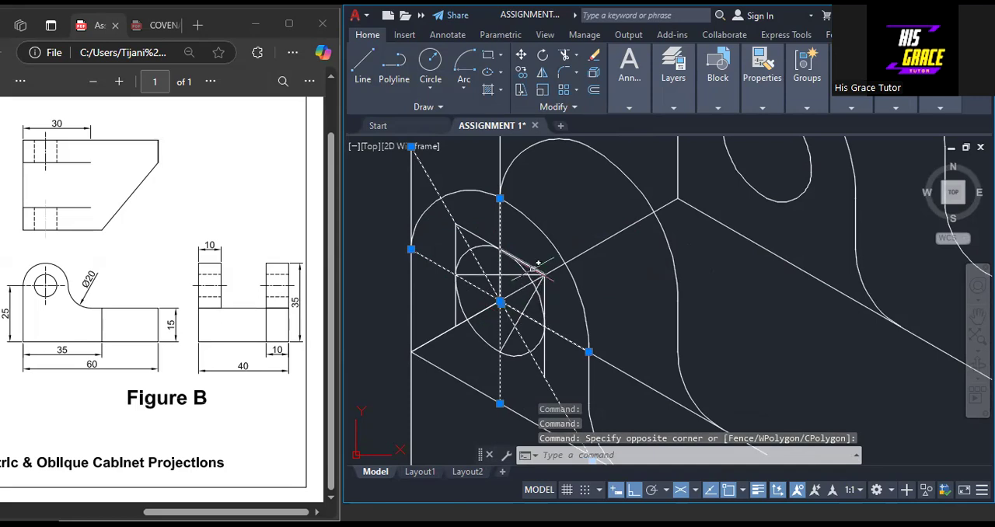
{"action": "scroll", "coordinate": [535, 272], "scroll_direction": "up", "scroll_amount": 4}
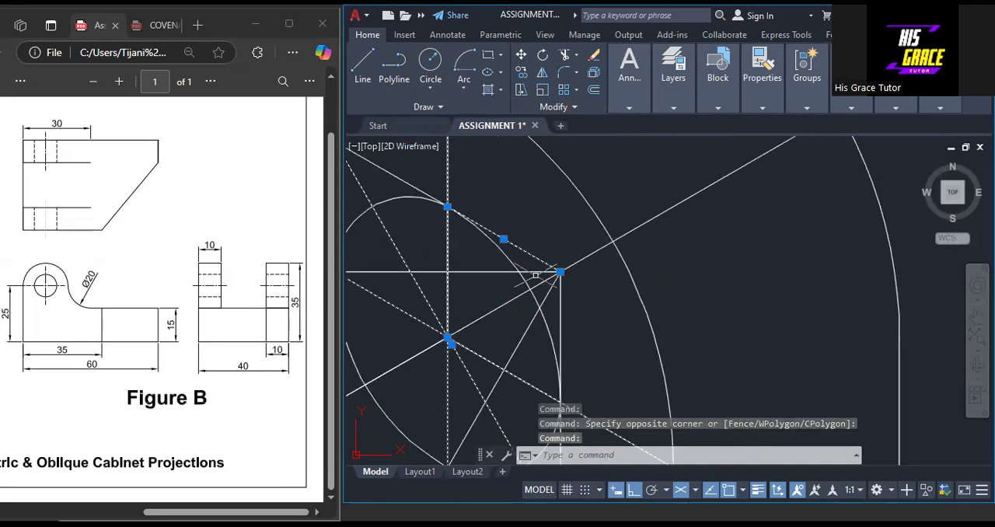
{"action": "left_click", "coordinate": [542, 266]}
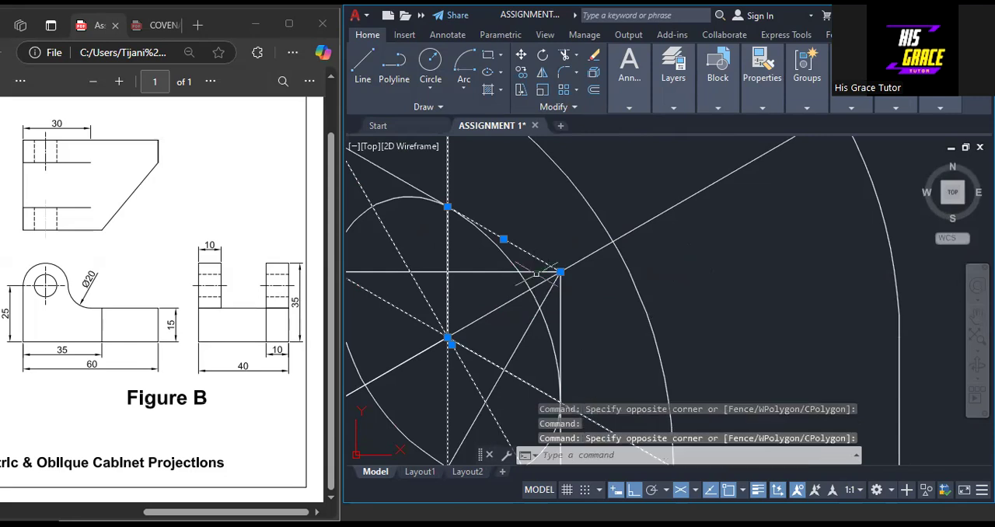
{"action": "left_click", "coordinate": [550, 290]}
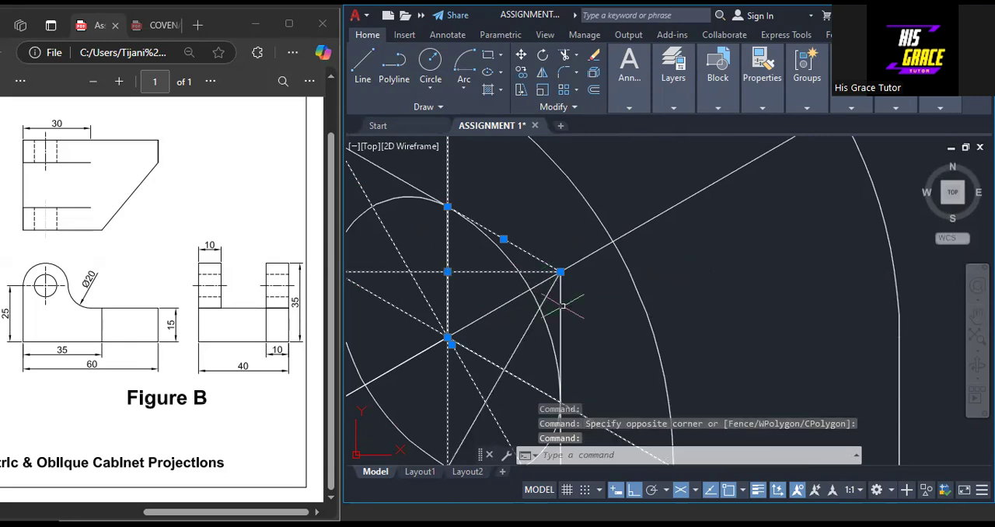
{"action": "left_click", "coordinate": [561, 297]}
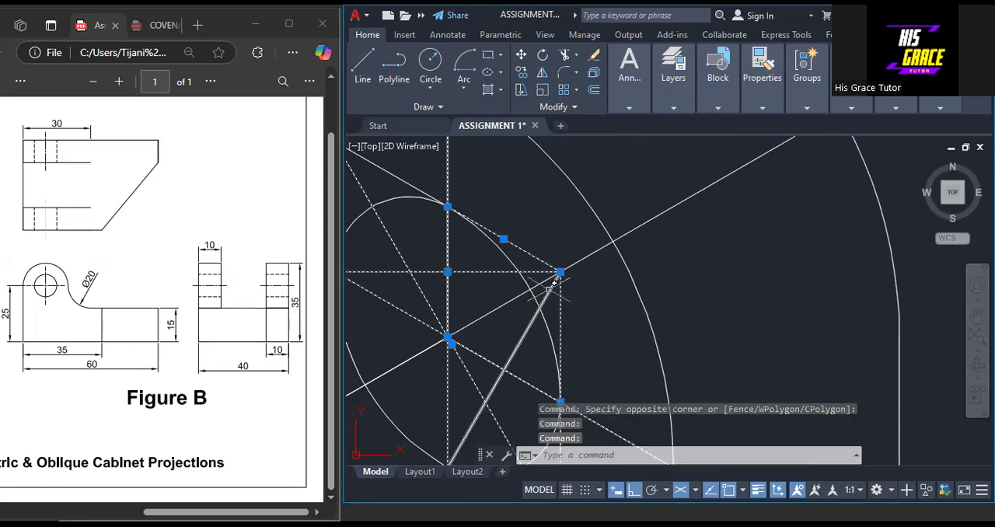
{"action": "scroll", "coordinate": [557, 289], "scroll_direction": "down", "scroll_amount": 4}
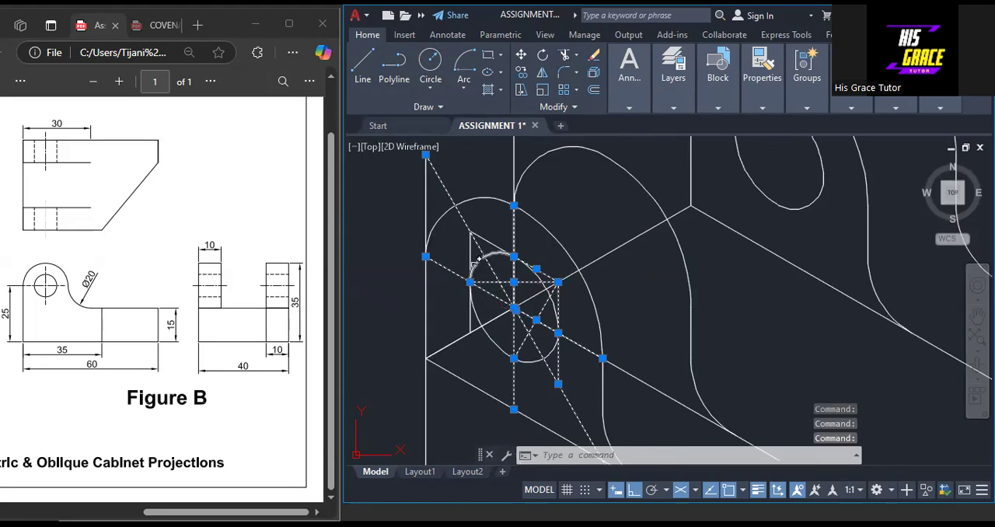
{"action": "left_click", "coordinate": [471, 247]}
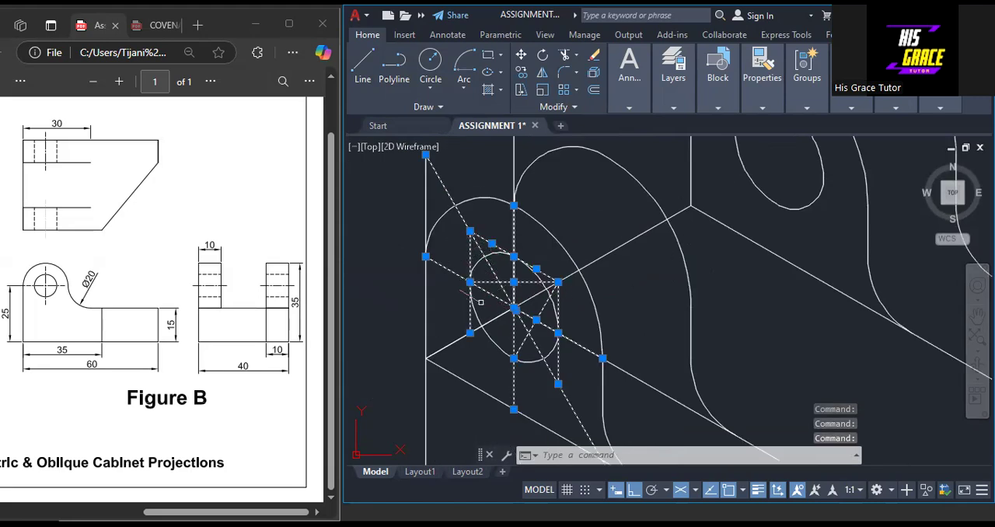
{"action": "right_click", "coordinate": [457, 303]}
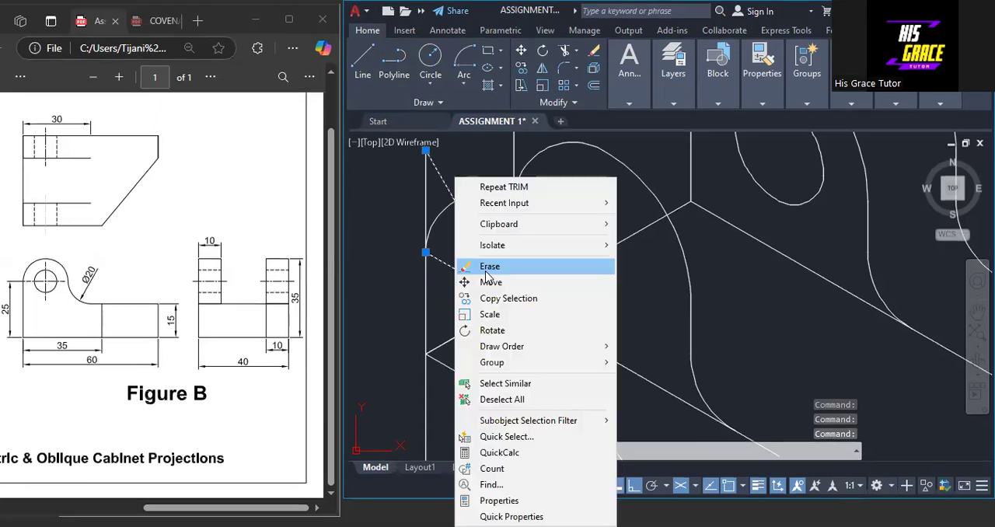
{"action": "left_click", "coordinate": [489, 269]}
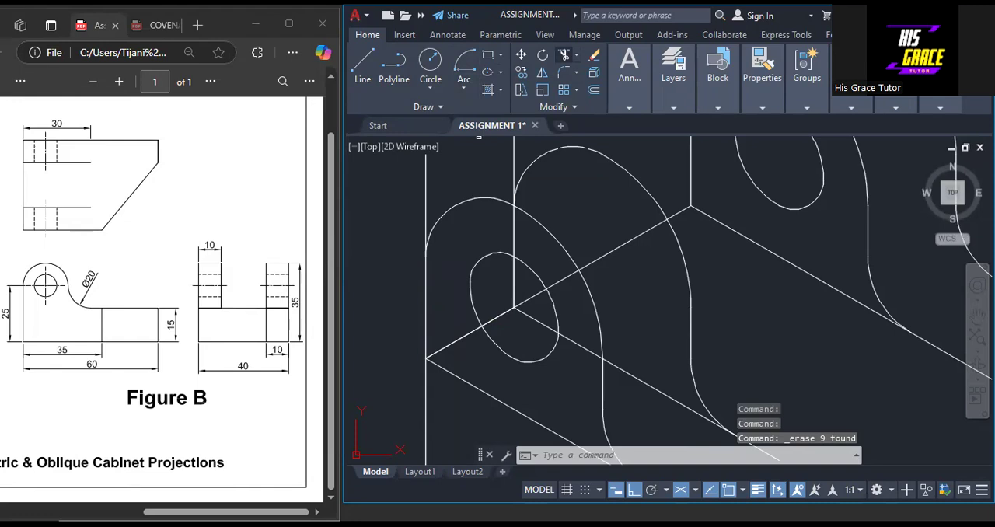
Trim the block edge and back-outline lines hidden behind the front lug, and its left edge above the rounded top
{"action": "left_click", "coordinate": [564, 55]}
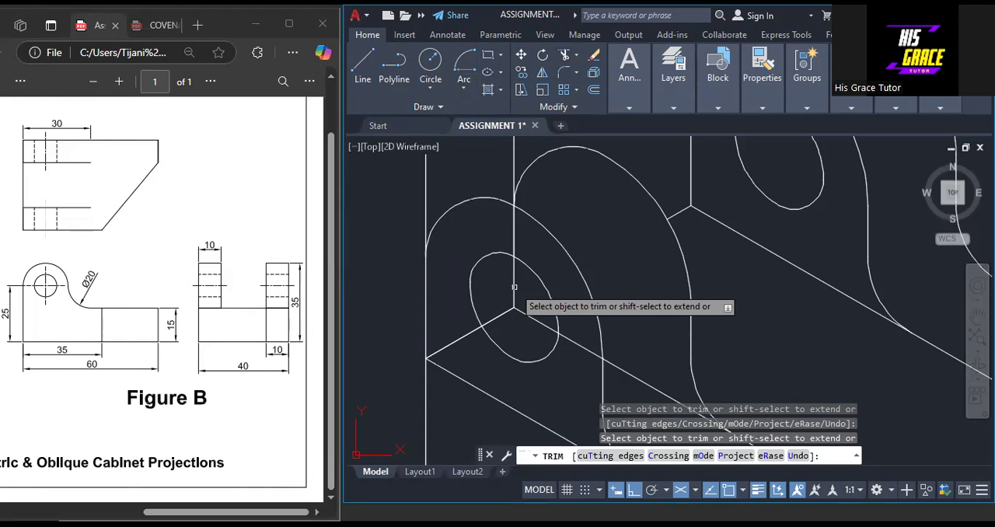
{"action": "scroll", "coordinate": [514, 287], "scroll_direction": "down", "scroll_amount": 2}
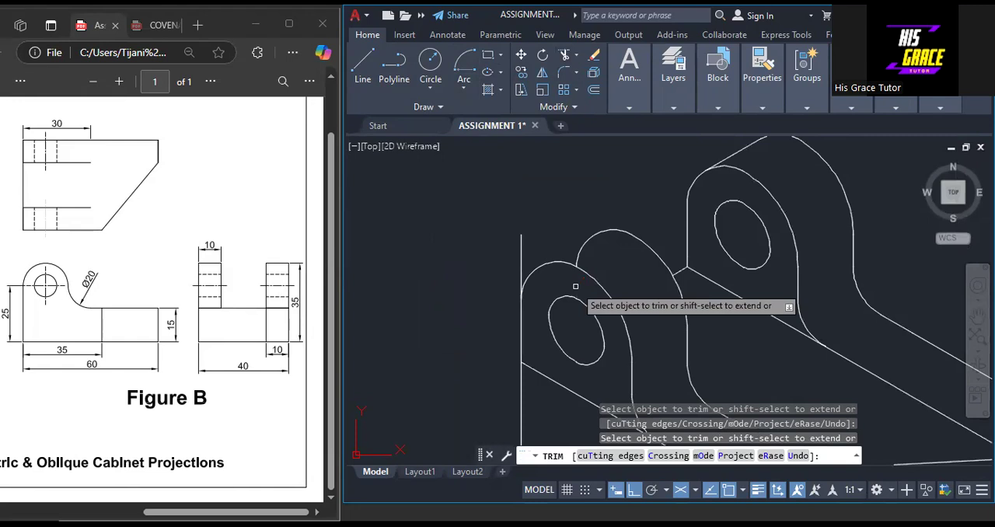
{"action": "scroll", "coordinate": [576, 286], "scroll_direction": "down", "scroll_amount": 3}
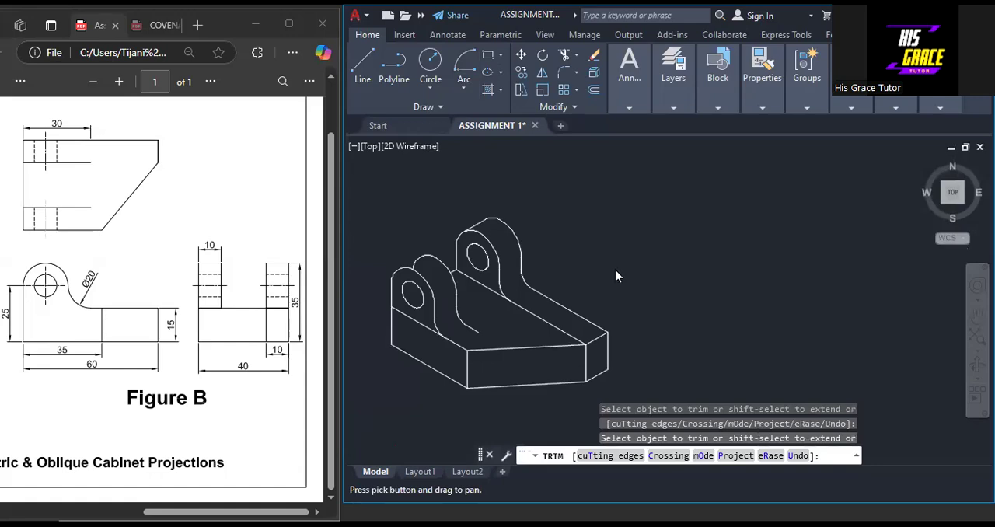
{"action": "scroll", "coordinate": [457, 295], "scroll_direction": "up", "scroll_amount": 3}
{"action": "key", "text": "Return"}
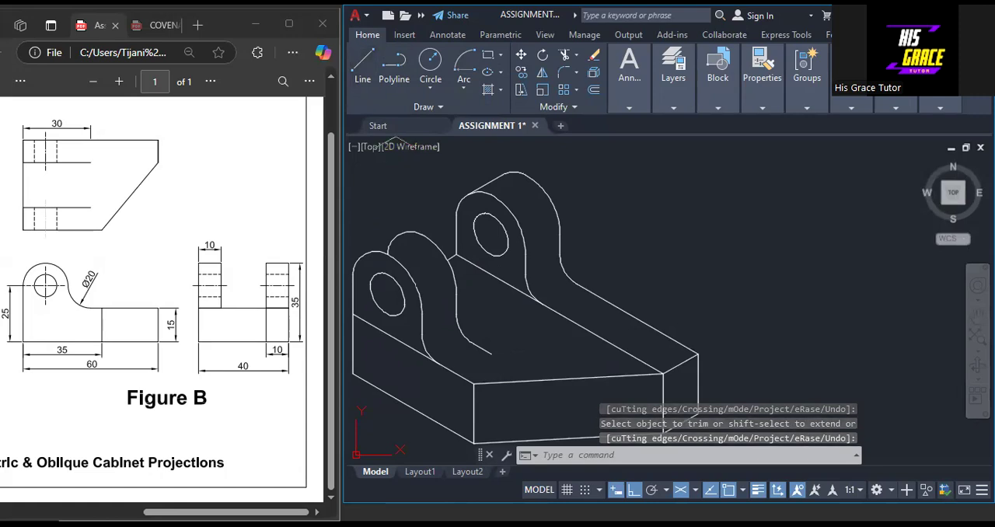
Join the tops of the front lug's front and back outlines with a tangent line and trim the hidden start of the back arc
{"action": "left_click", "coordinate": [363, 66]}
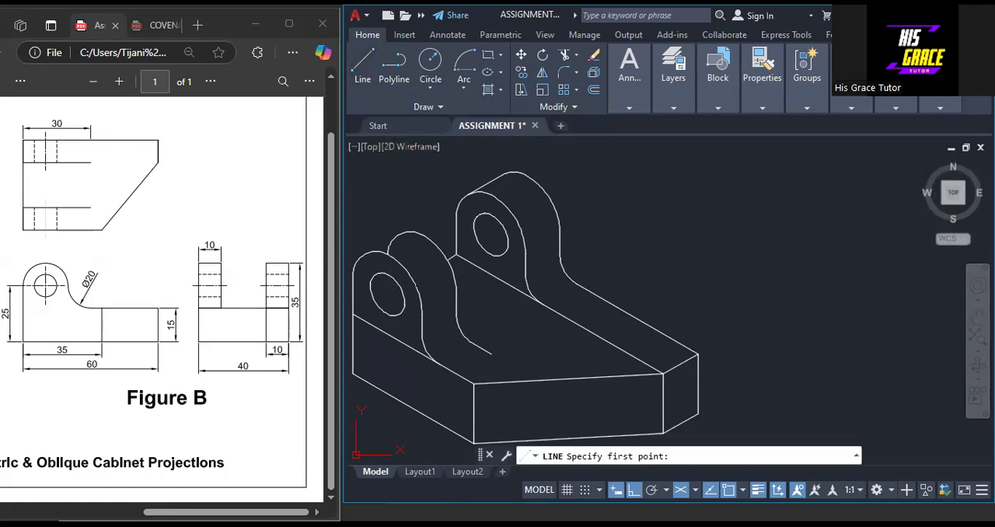
{"action": "left_click", "coordinate": [398, 232]}
{"action": "right_click", "coordinate": [399, 233]}
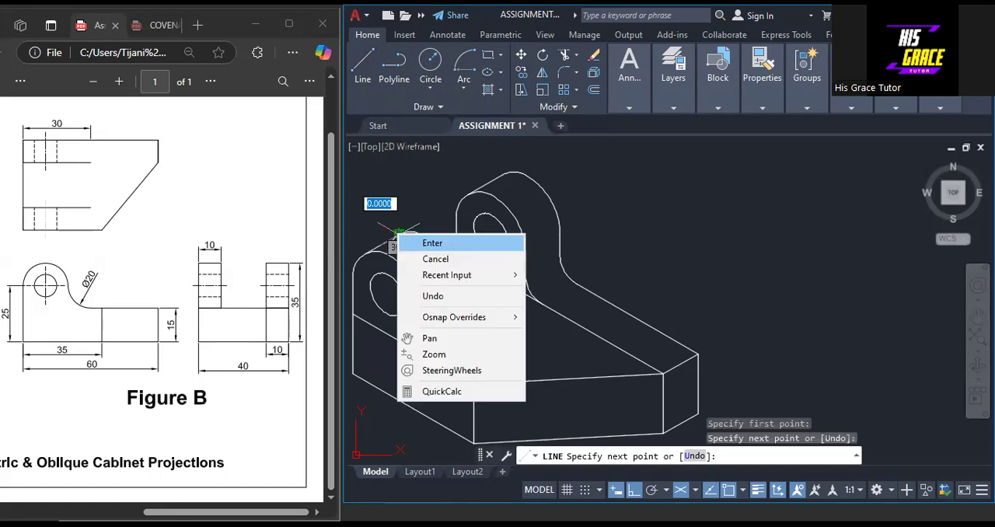
{"action": "left_click", "coordinate": [433, 242]}
{"action": "scroll", "coordinate": [739, 268], "scroll_direction": "down", "scroll_amount": 2}
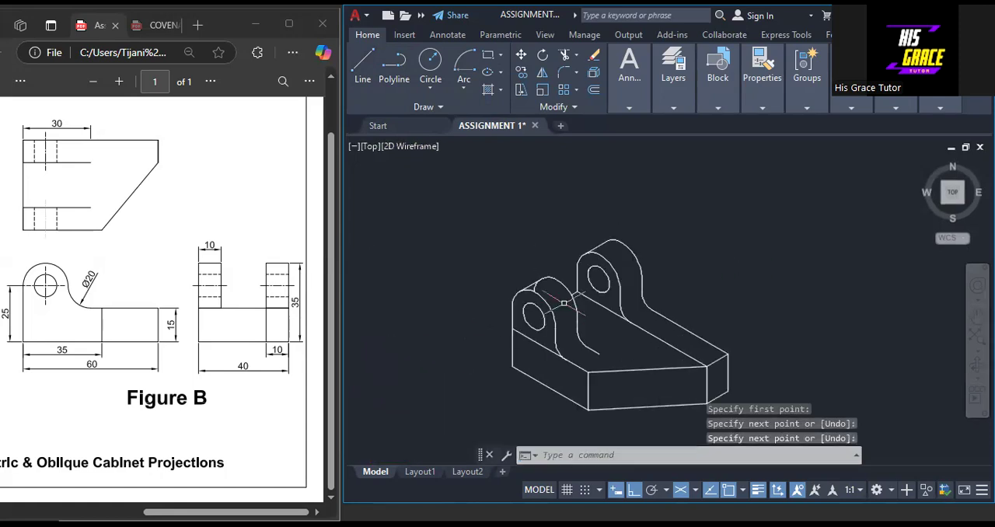
{"action": "scroll", "coordinate": [566, 302], "scroll_direction": "up", "scroll_amount": 5}
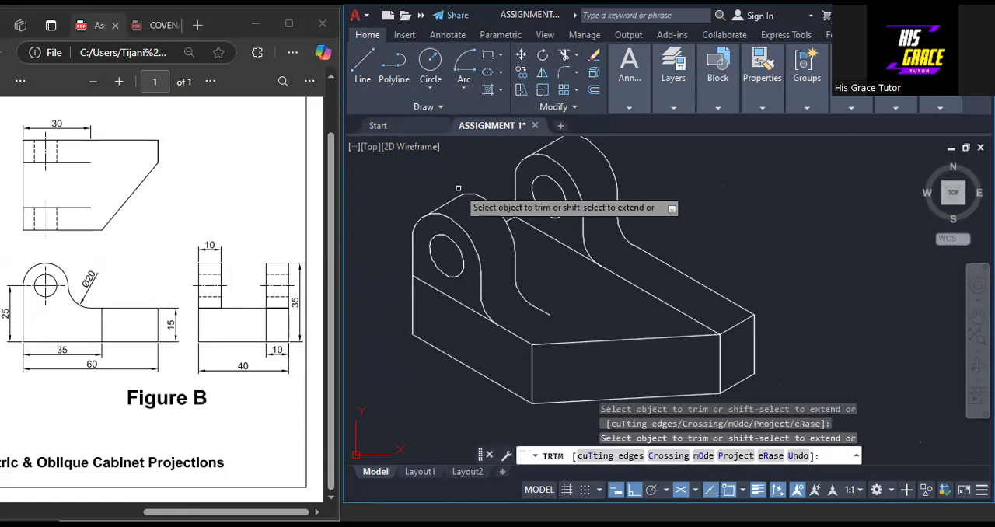
{"action": "key", "text": "Escape"}
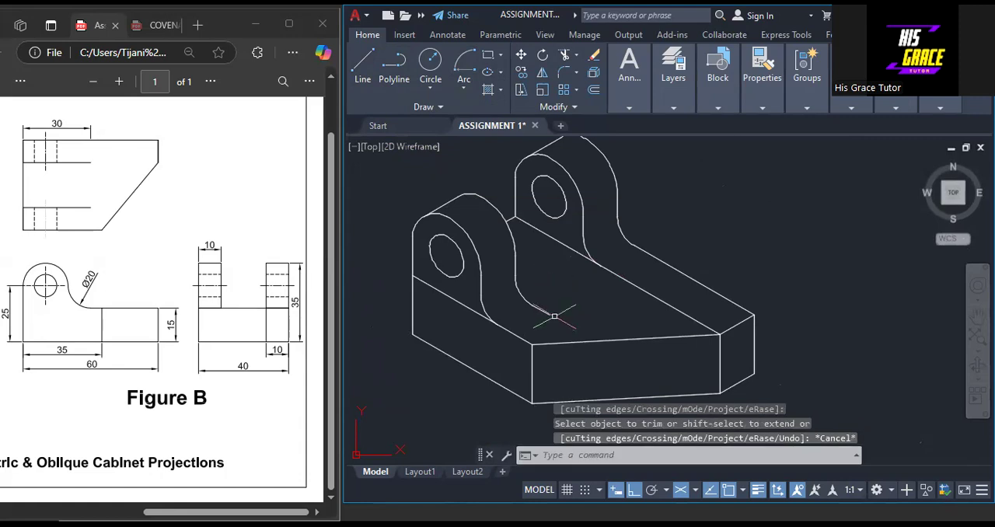
Draw a 20-unit guide line at 30° from the end of the front lug's back outline to the rear lug's front base edge
{"action": "scroll", "coordinate": [649, 276], "scroll_direction": "down", "scroll_amount": 2}
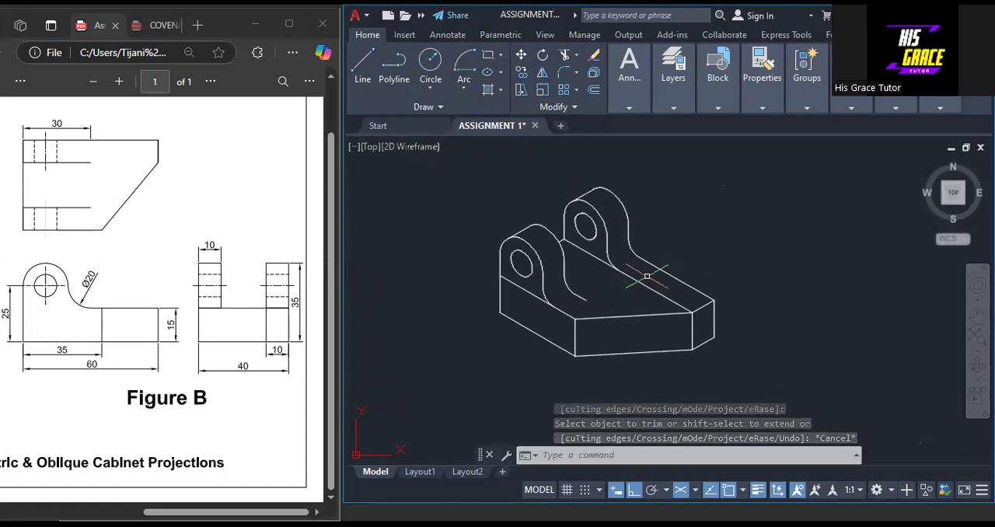
{"action": "scroll", "coordinate": [613, 295], "scroll_direction": "up", "scroll_amount": 2}
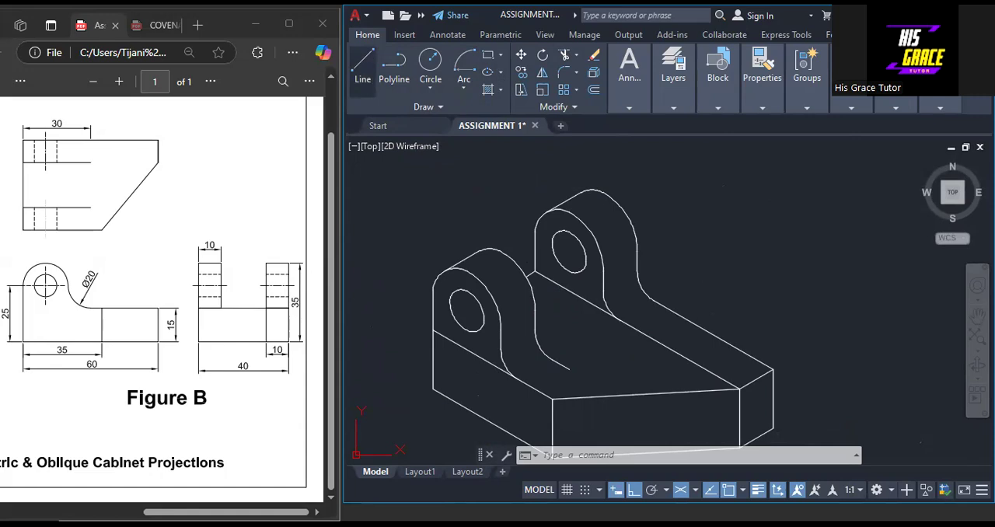
{"action": "left_click", "coordinate": [362, 66]}
{"action": "left_click", "coordinate": [636, 332]}
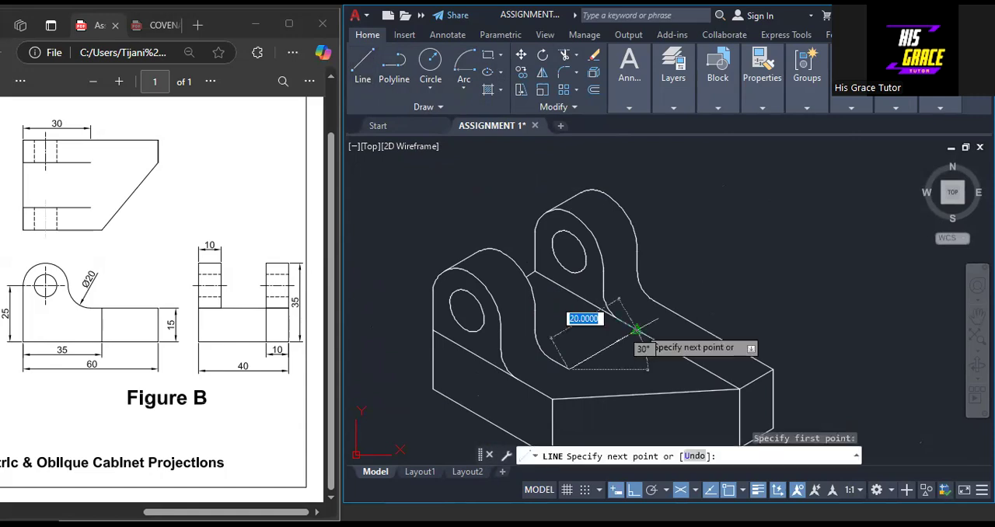
{"action": "left_click", "coordinate": [636, 333]}
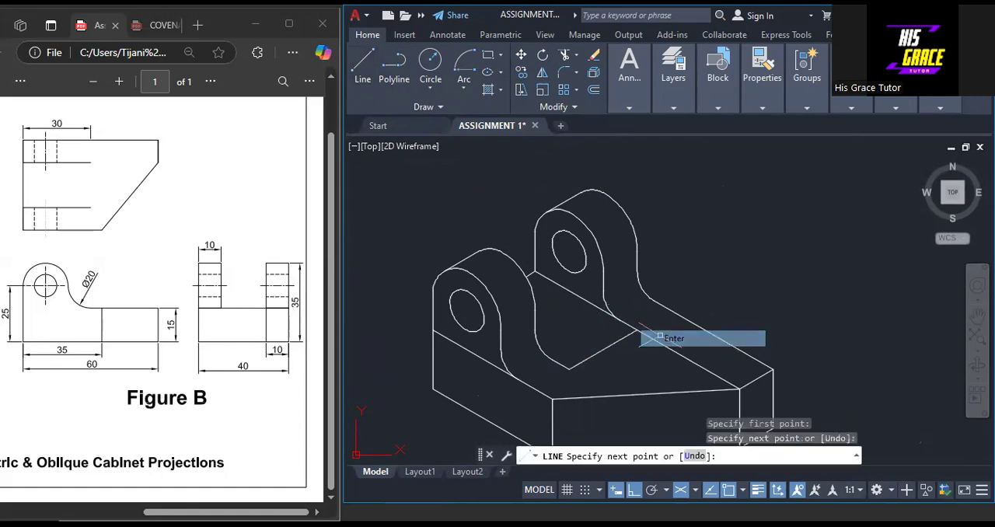
{"action": "key", "text": "Return"}
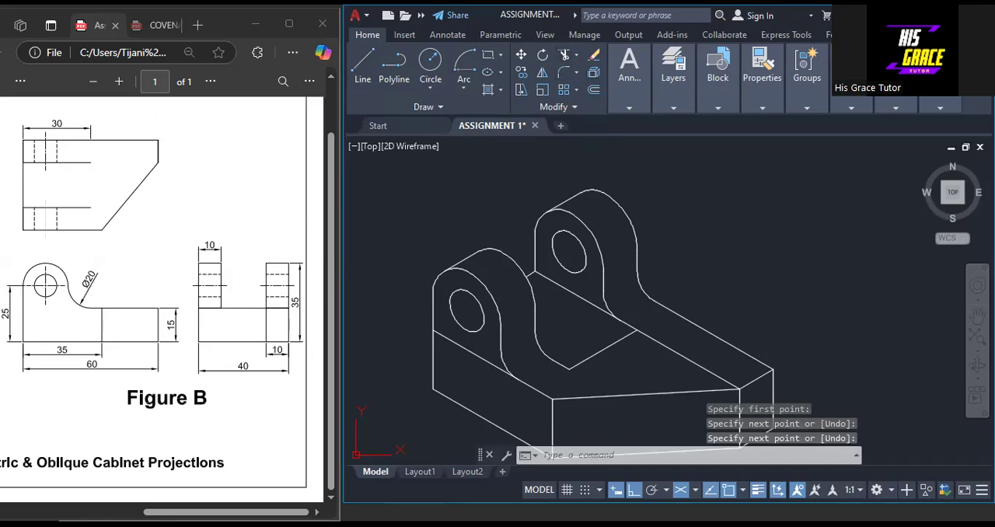
Trim the rear lug's front base edge beyond the guide line and erase the guide line
{"action": "left_click", "coordinate": [565, 55]}
{"action": "left_click", "coordinate": [662, 348]}
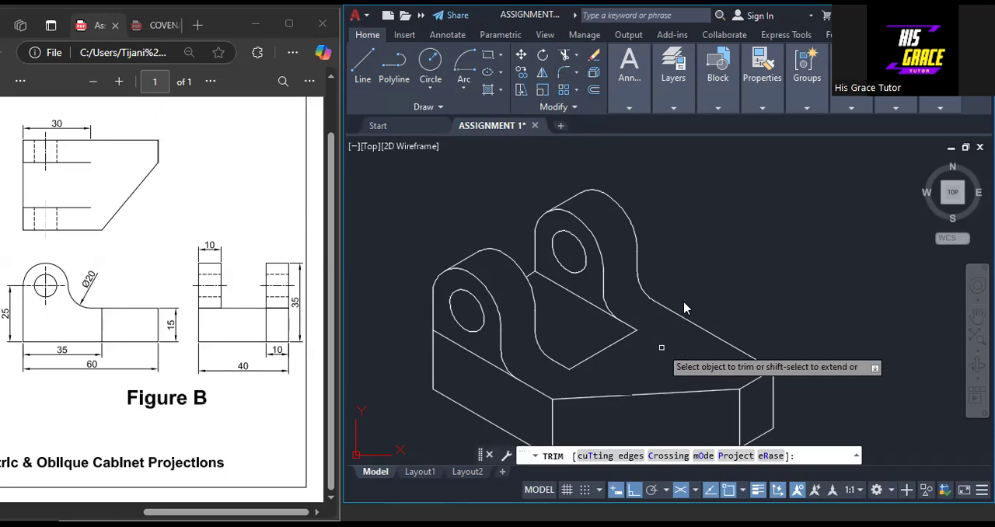
{"action": "key", "text": "Return"}
{"action": "left_click", "coordinate": [593, 355]}
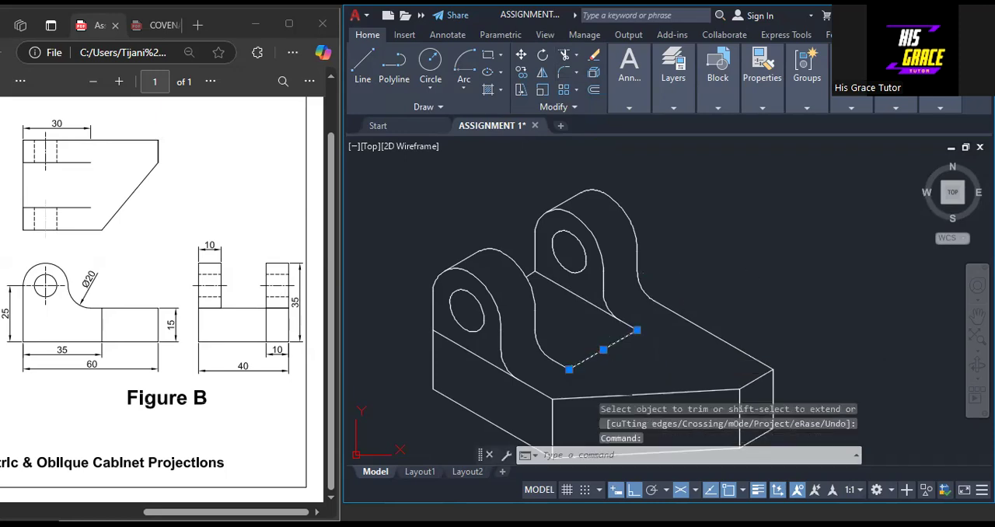
{"action": "key", "text": "Delete"}
{"action": "scroll", "coordinate": [662, 347], "scroll_direction": "down", "scroll_amount": 2}
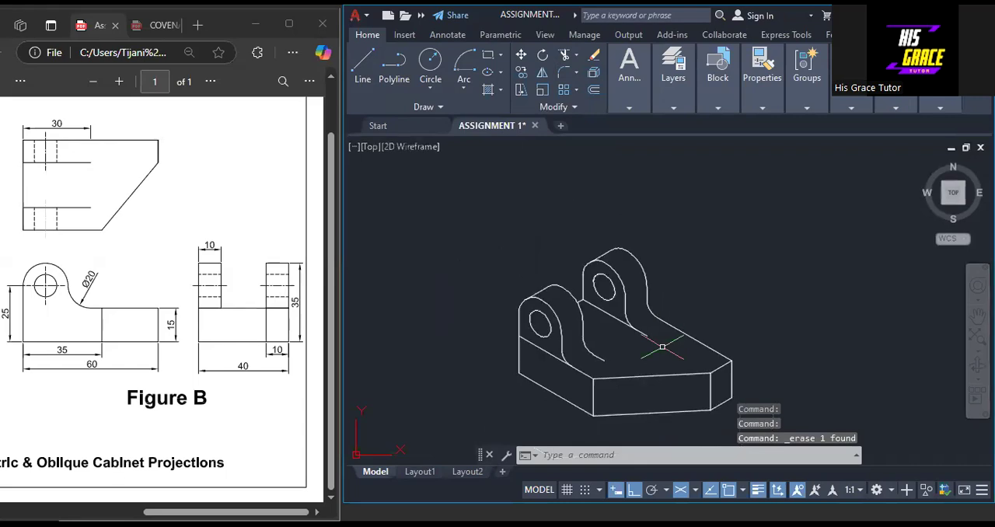
{"action": "scroll", "coordinate": [641, 378], "scroll_direction": "up", "scroll_amount": 2}
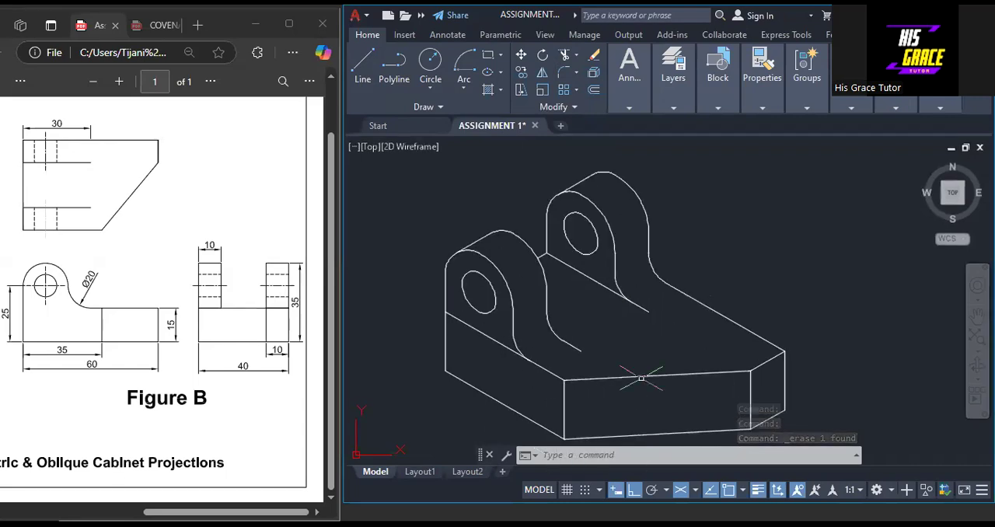
{"action": "mouse_move", "coordinate": [823, 398]}
{"action": "middle_mouse_down"}
{"action": "mouse_move", "coordinate": [820, 374]}
{"action": "mouse_move", "coordinate": [824, 402]}
{"action": "middle_mouse_up"}
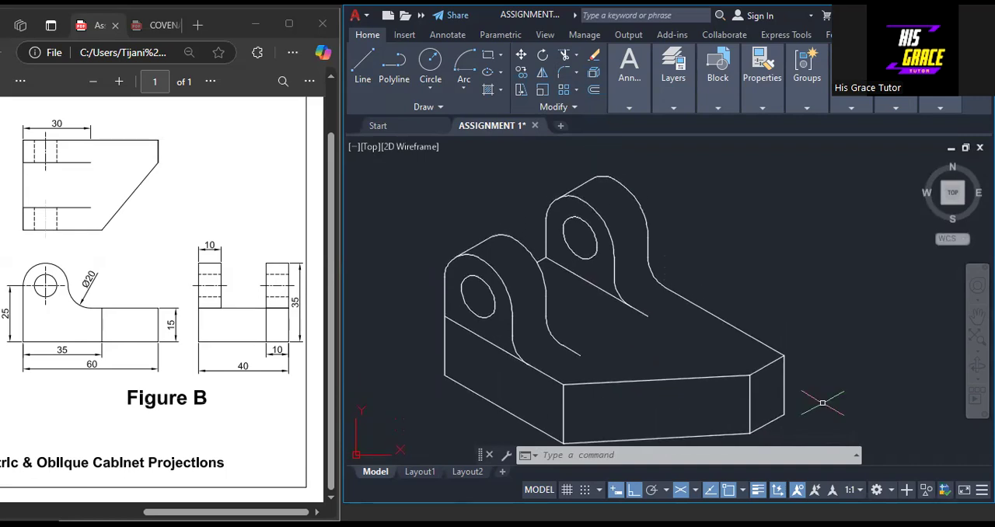
{"action": "middle_click_drag", "start_coordinate": [822, 402], "coordinate": [829, 379]}
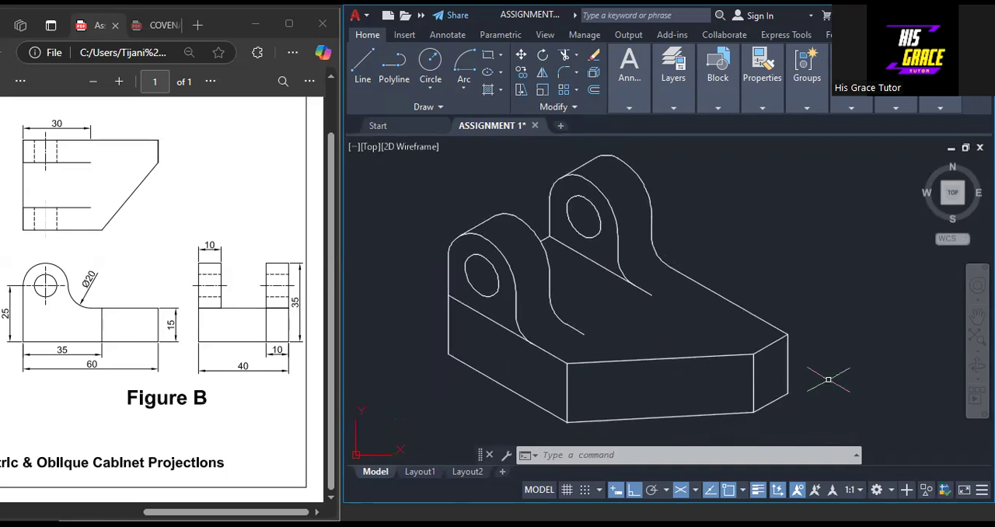